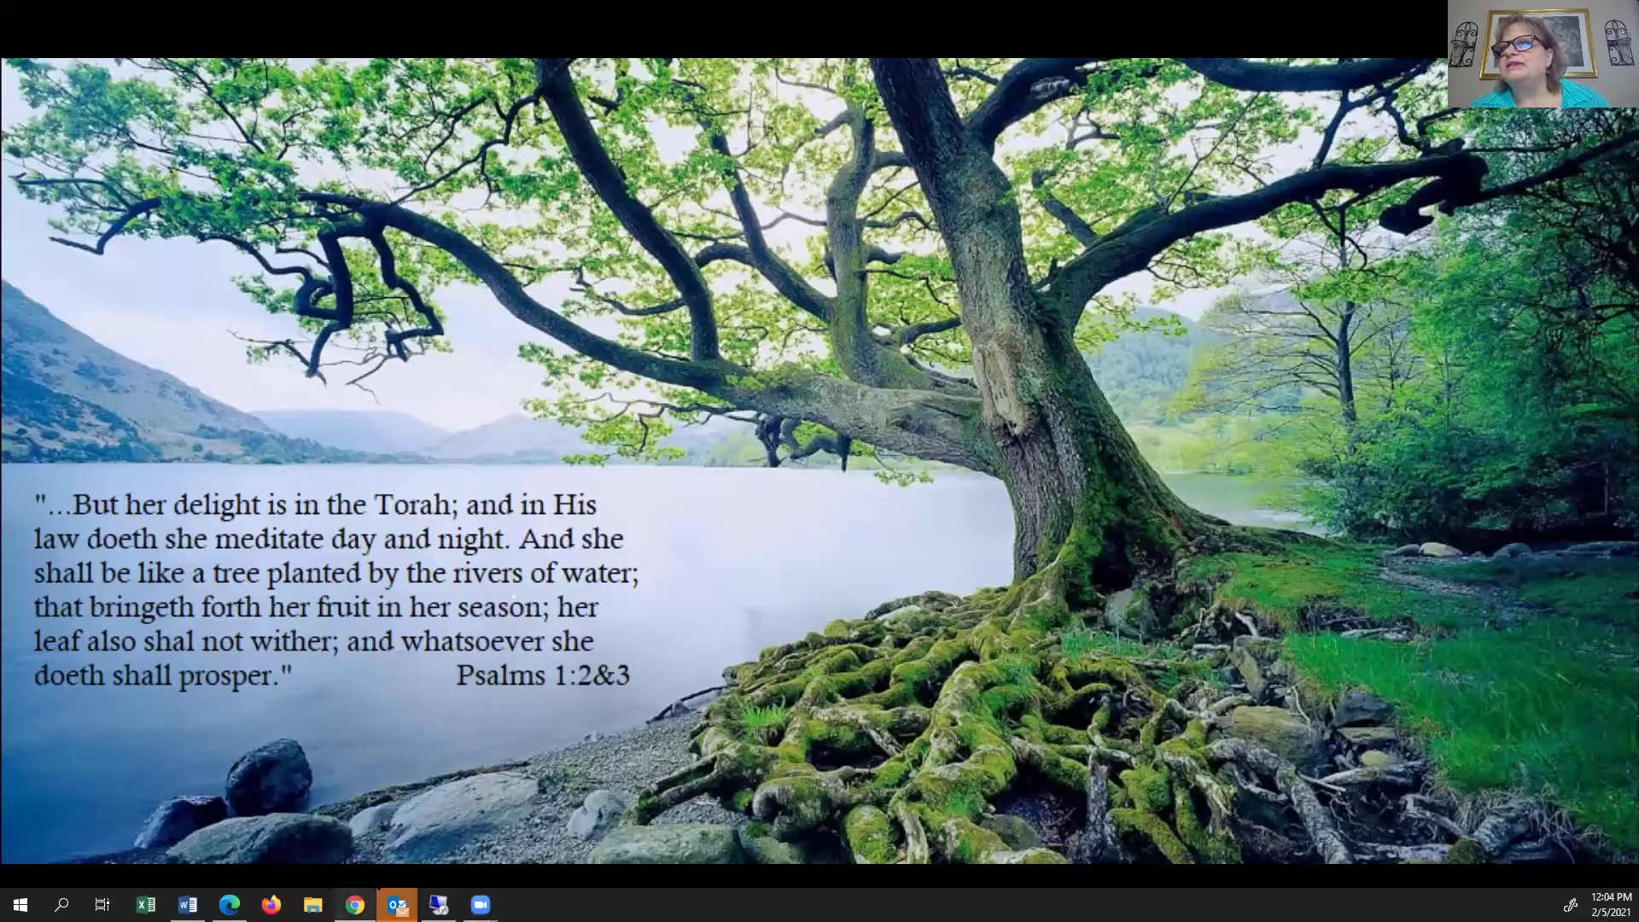
- Switch to the Chrome window showing the RCC Foundation scholarships page
left_click(355, 904)
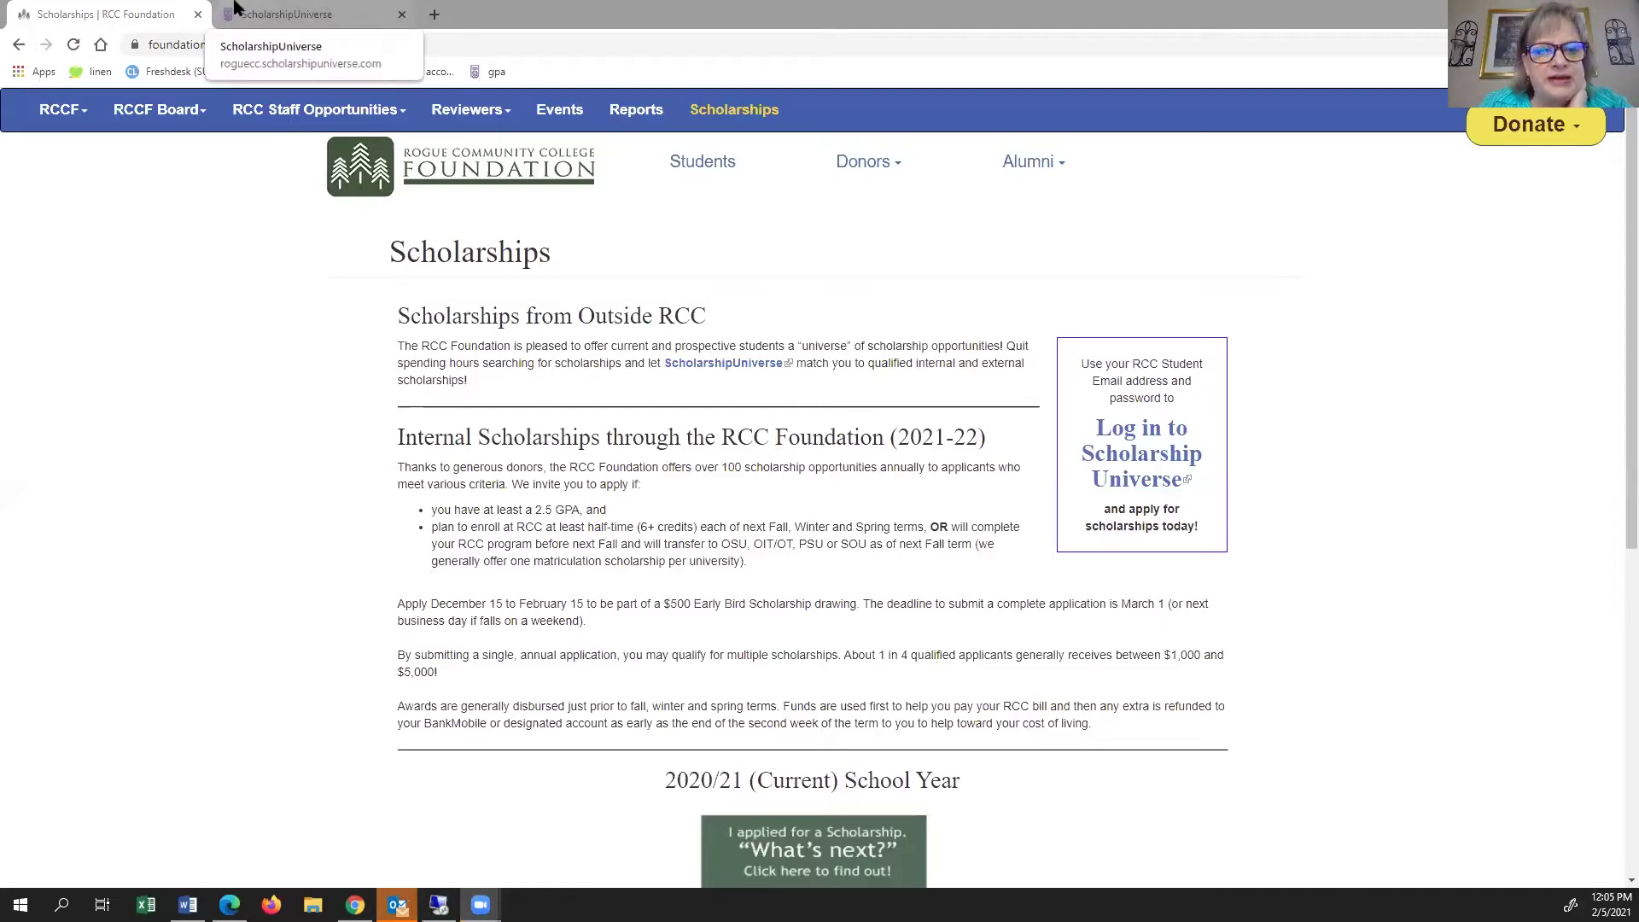
left_click(279, 44)
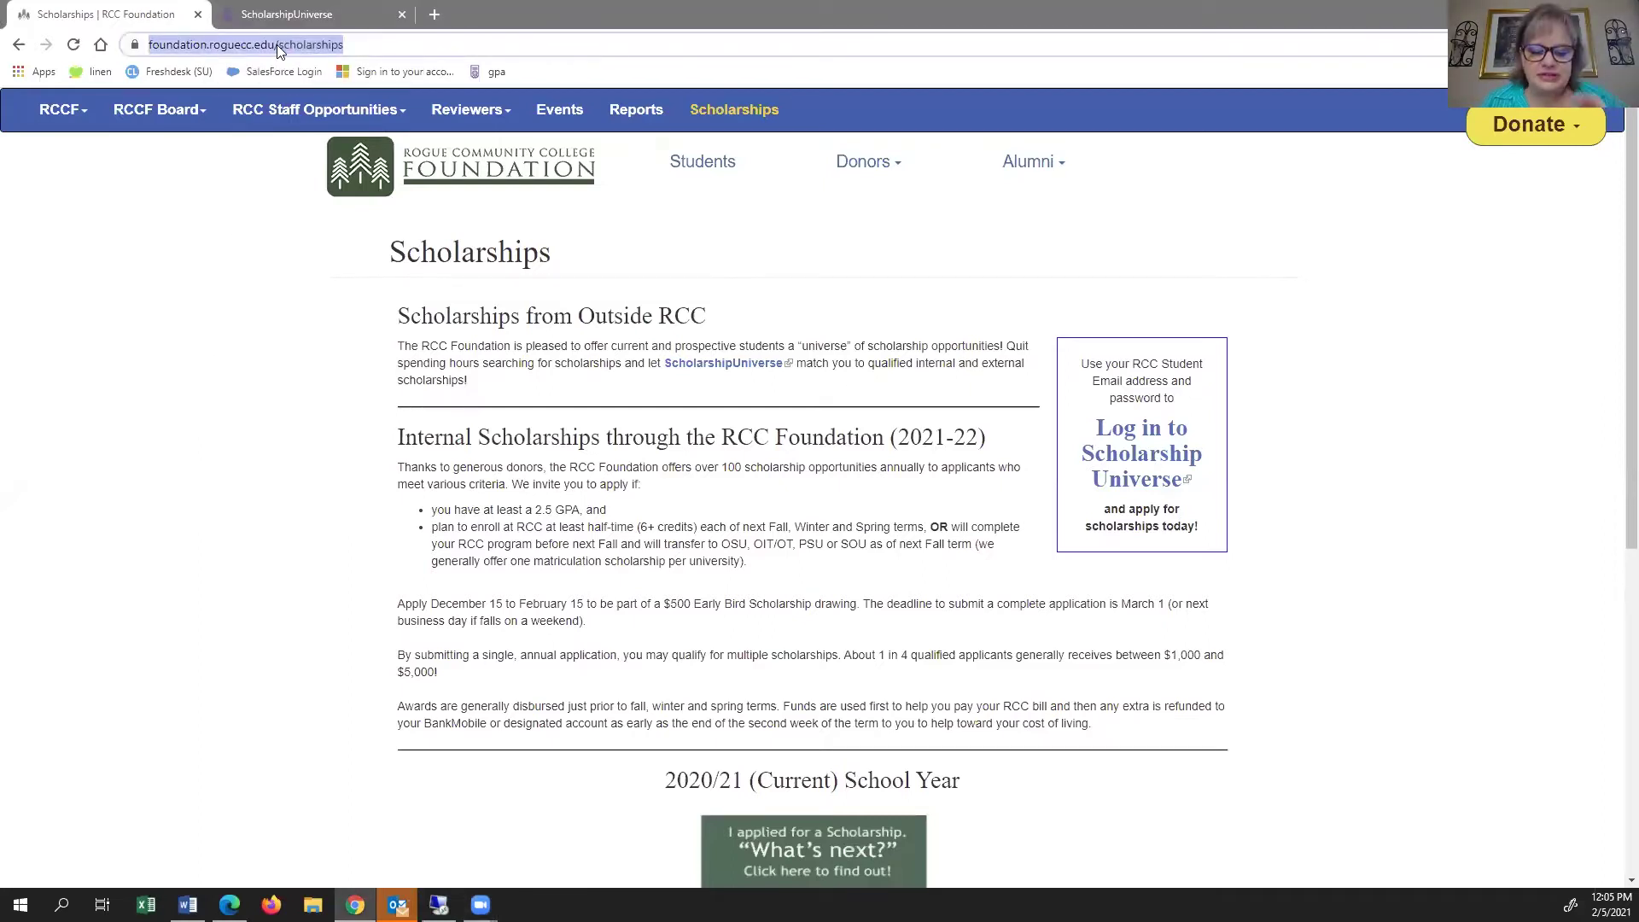
type("rogue")
key("Return")
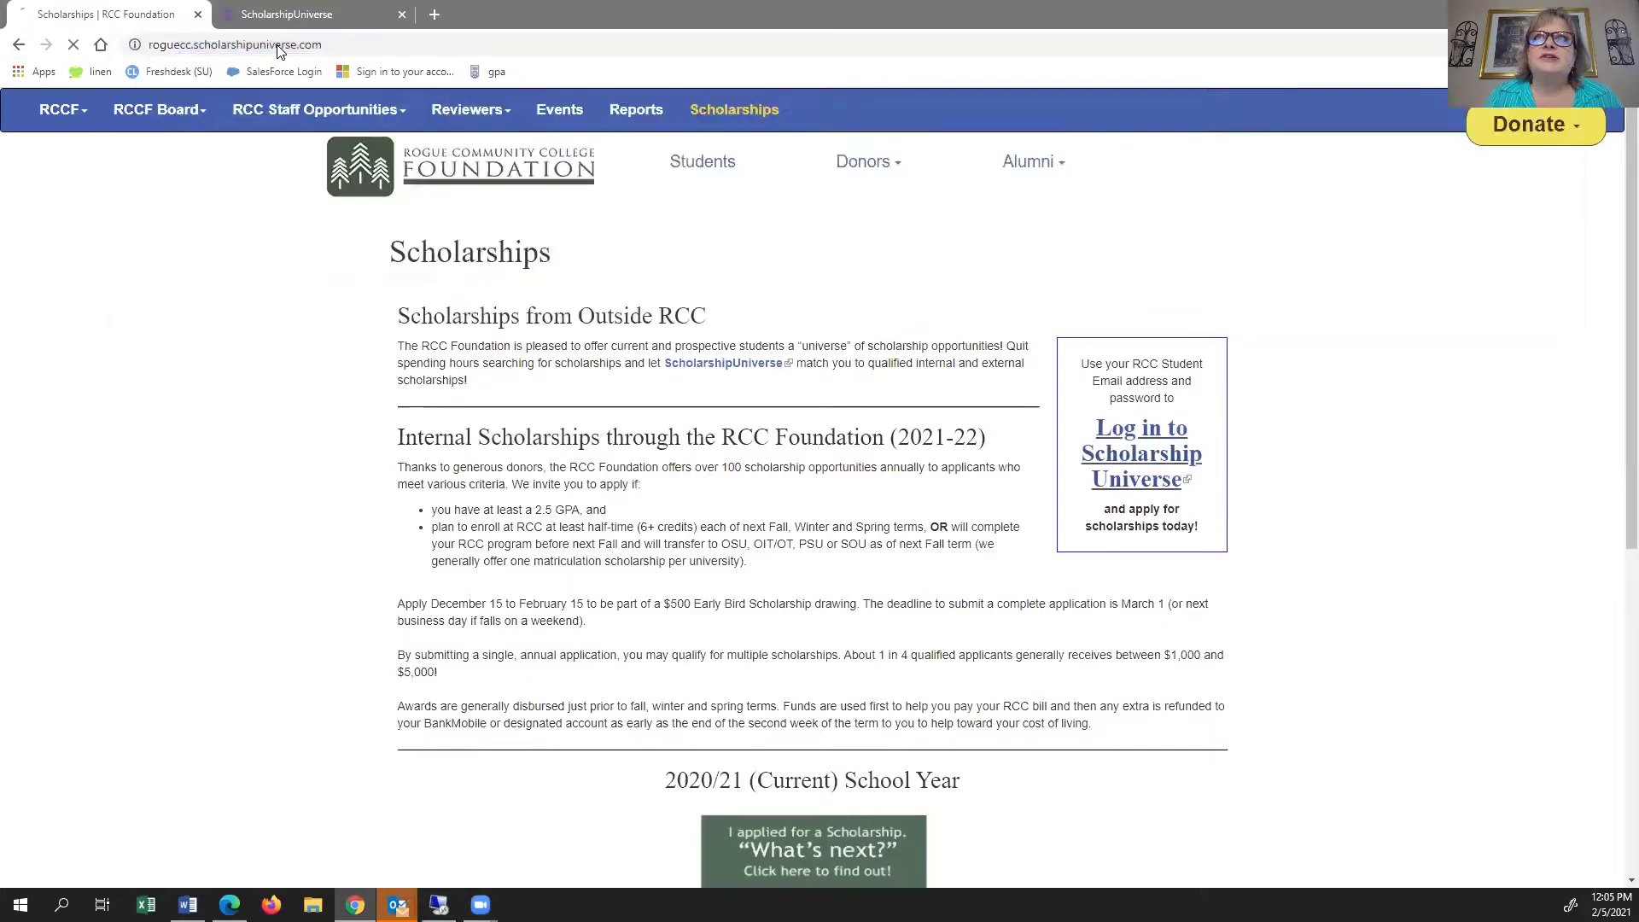
- Load the Rogue Community College home page at roguecc.edu
left_click(279, 45)
type("ro")
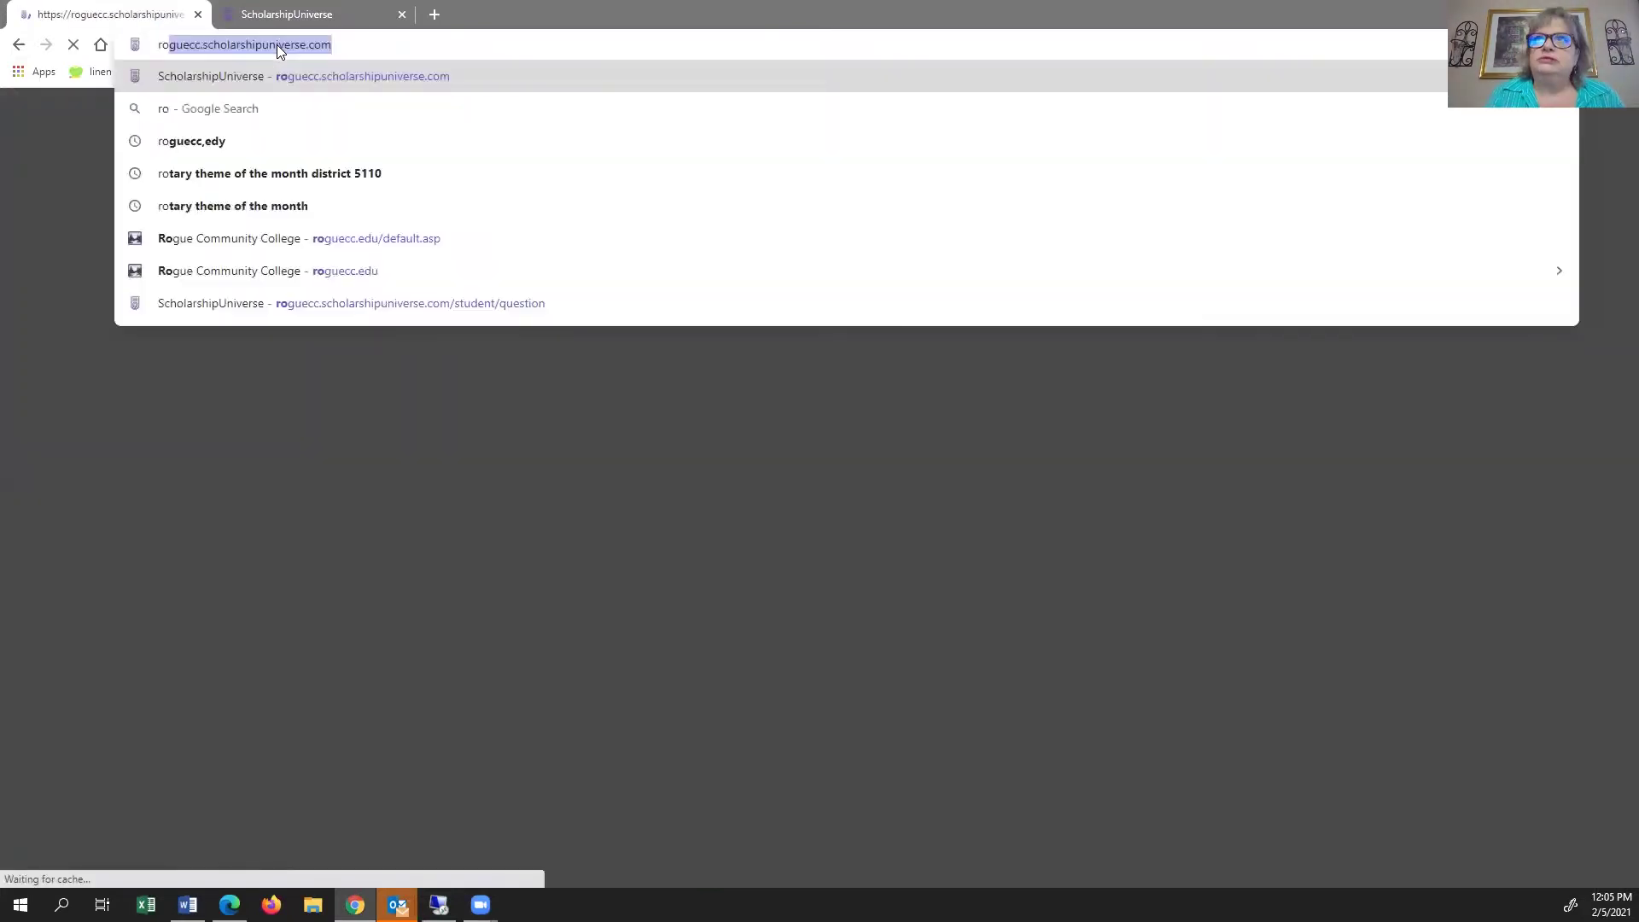
type("gue.")
key("BackSpace")
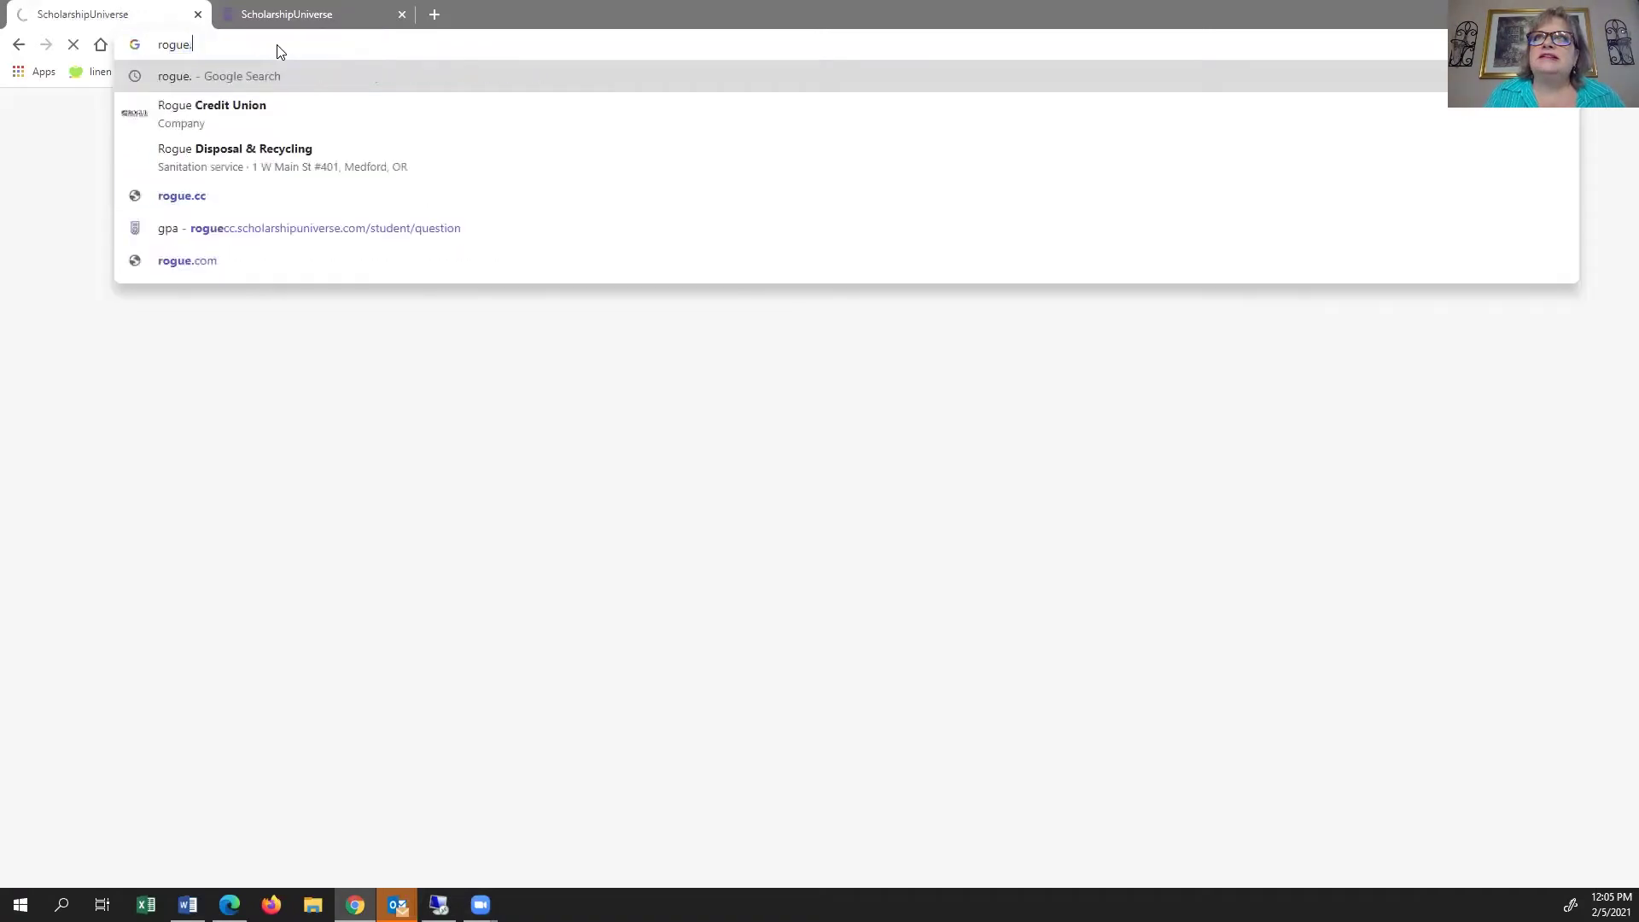
type("cc.edu")
key("Return")
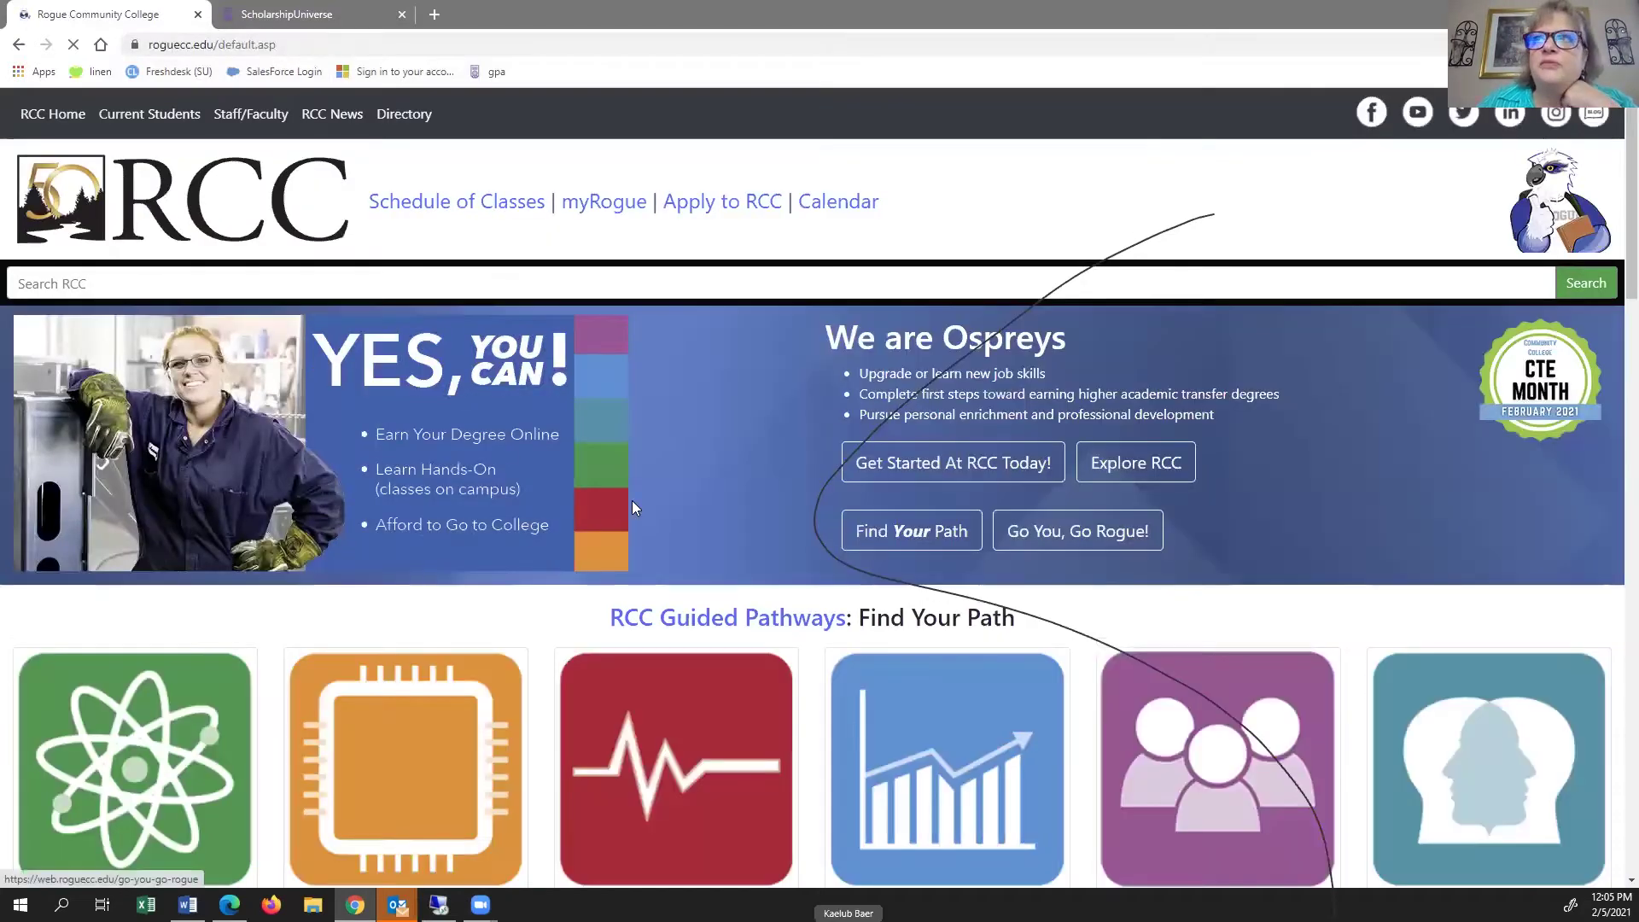
- Open the RCC Foundation scholarships page from the college home page's promotion and follow its Scholarship Universe login link
scroll(632, 502, "down", 3)
scroll(632, 506, "down", 6)
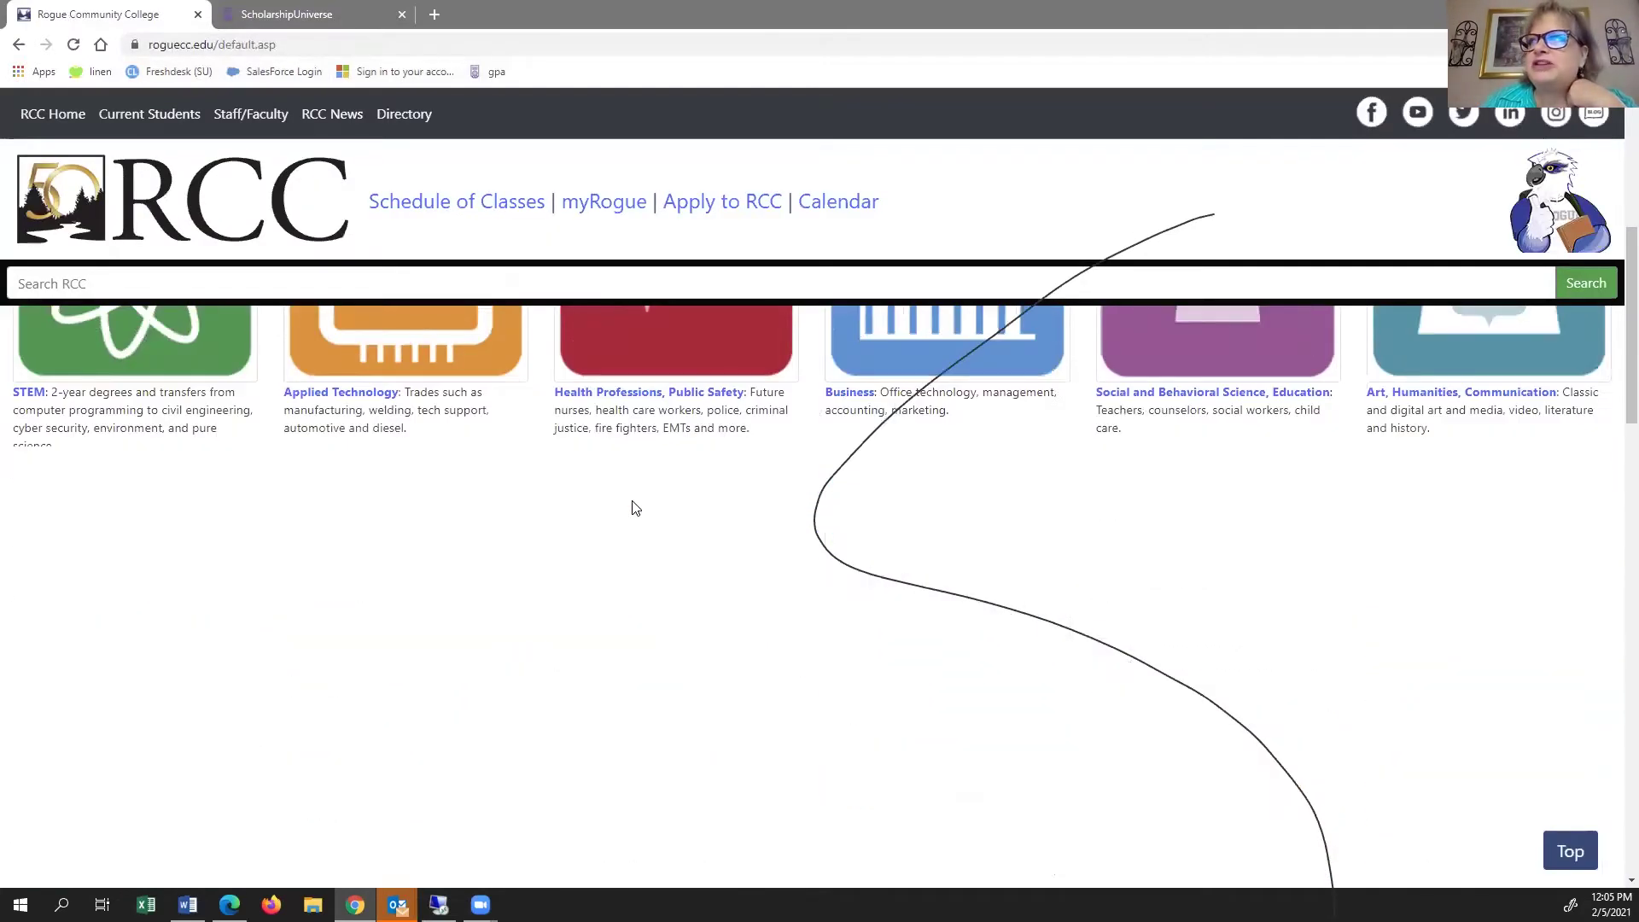
scroll(645, 521, "down", 3)
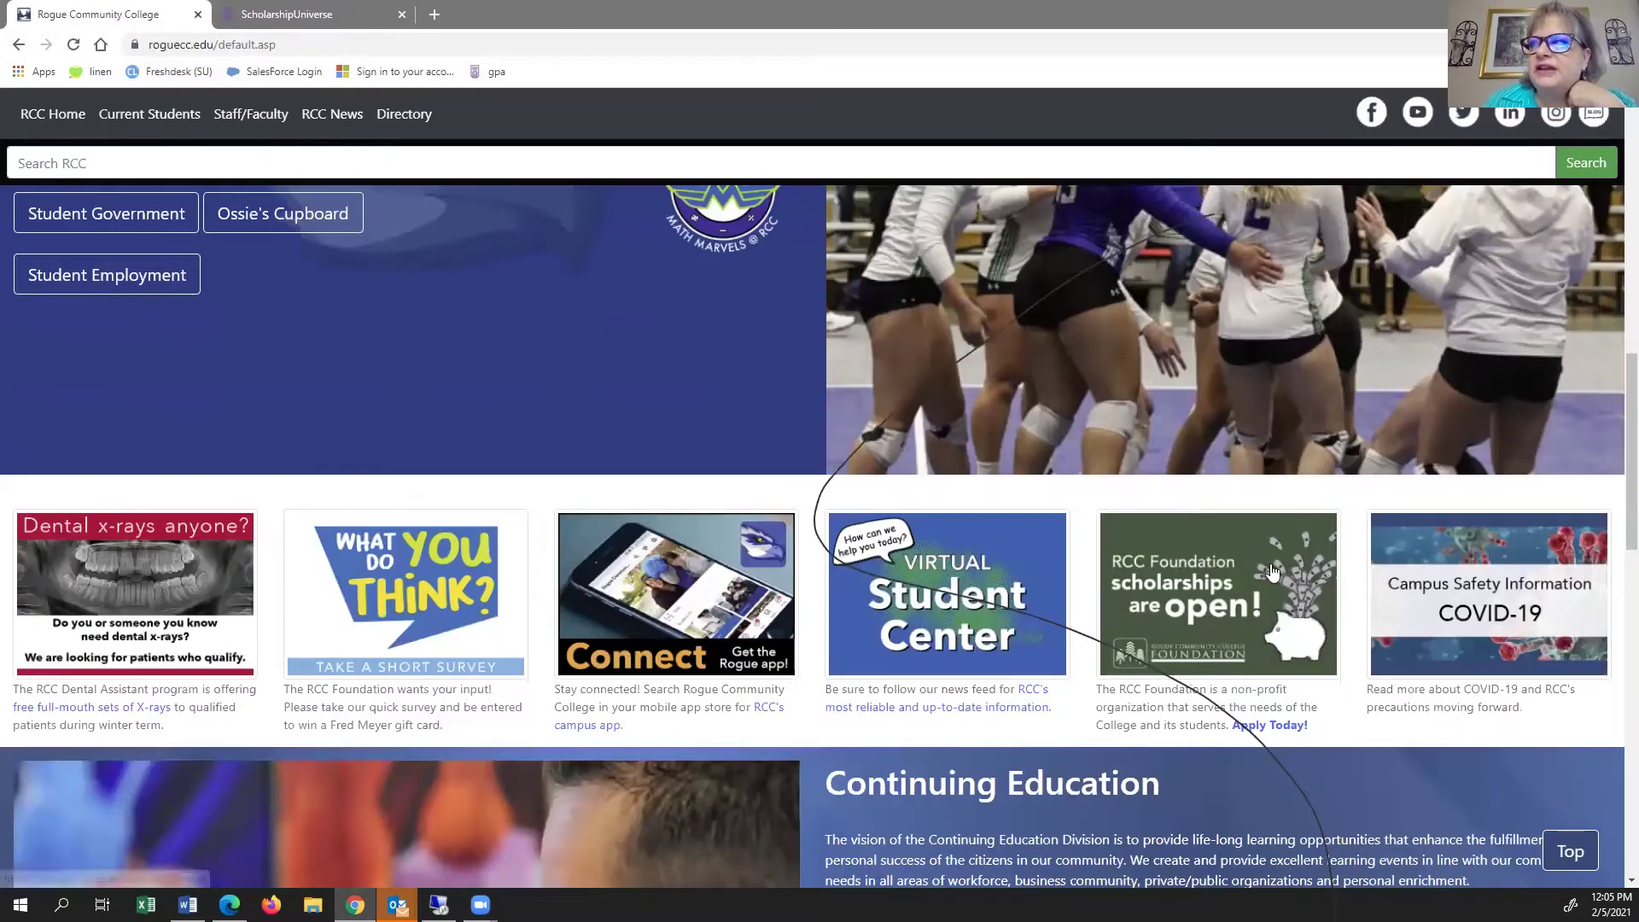
left_click(1200, 568)
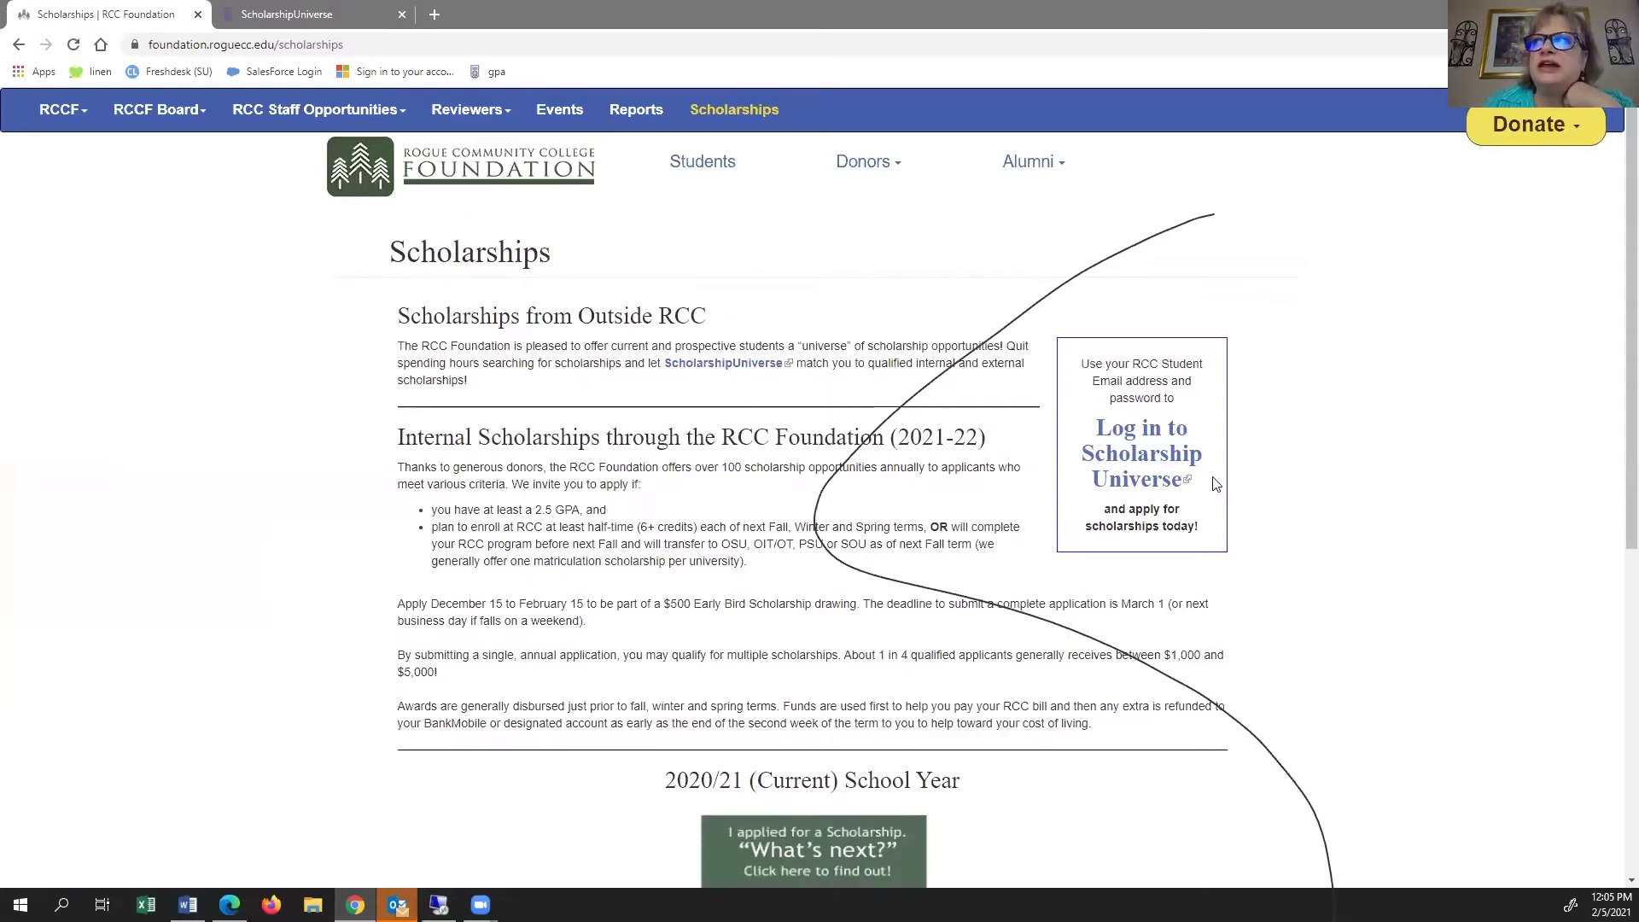
left_click(1114, 462)
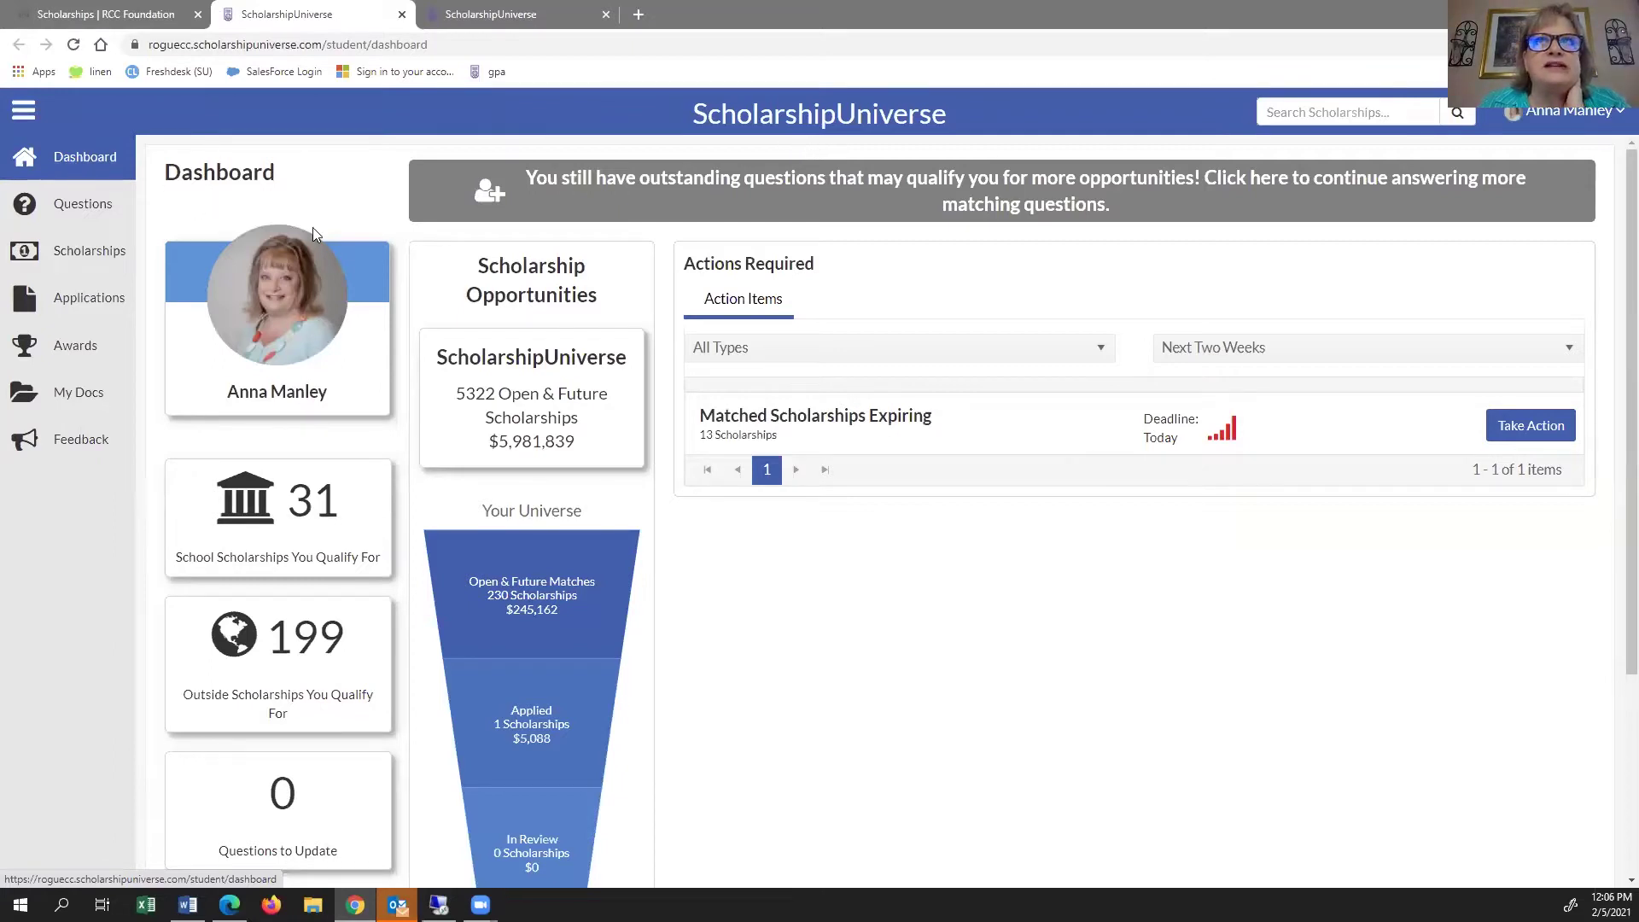
- Revisit the Foundation scholarships page, return to the ScholarshipUniverse dashboard, and review the Matching Questions and Answers list
left_click(56, 19)
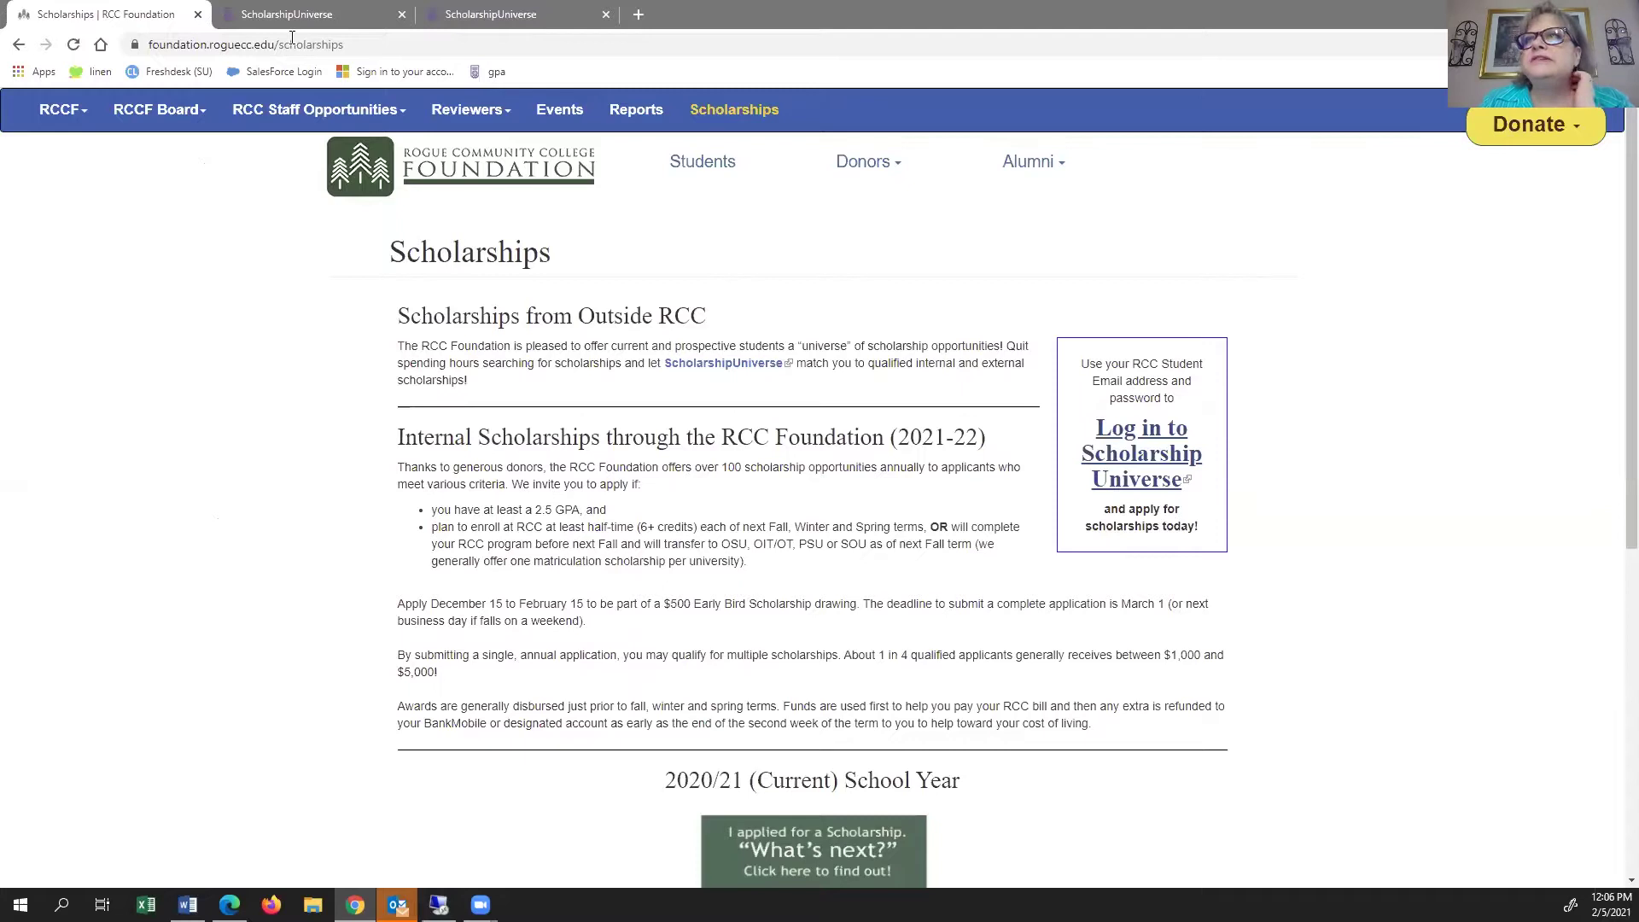
key("ctrl+Tab")
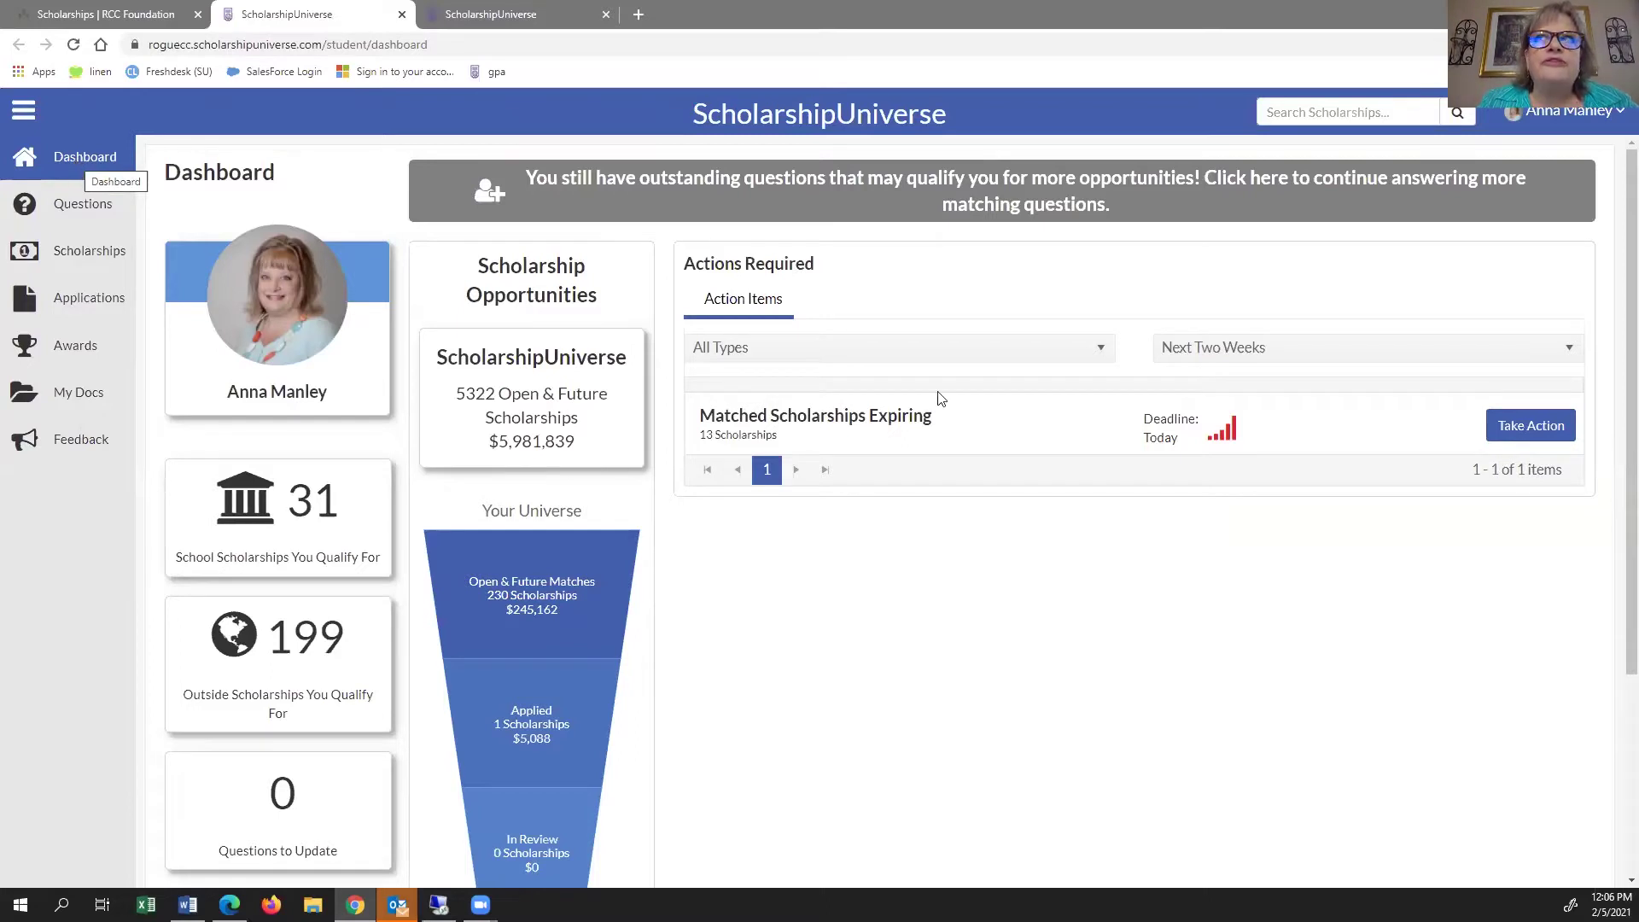
left_click(83, 203)
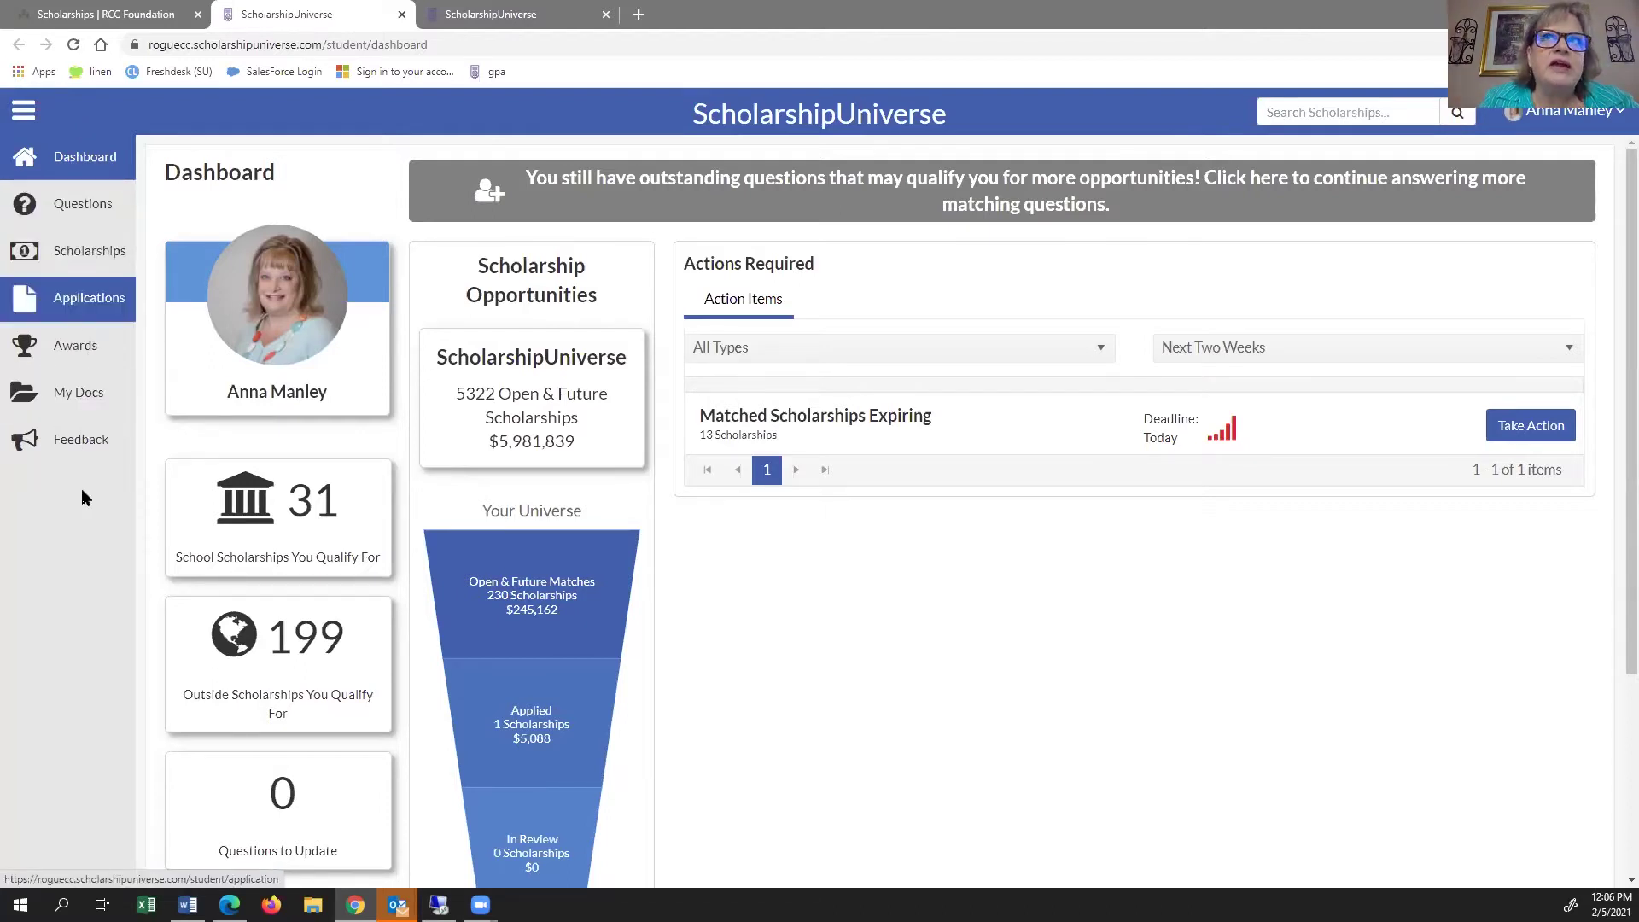
left_click(61, 210)
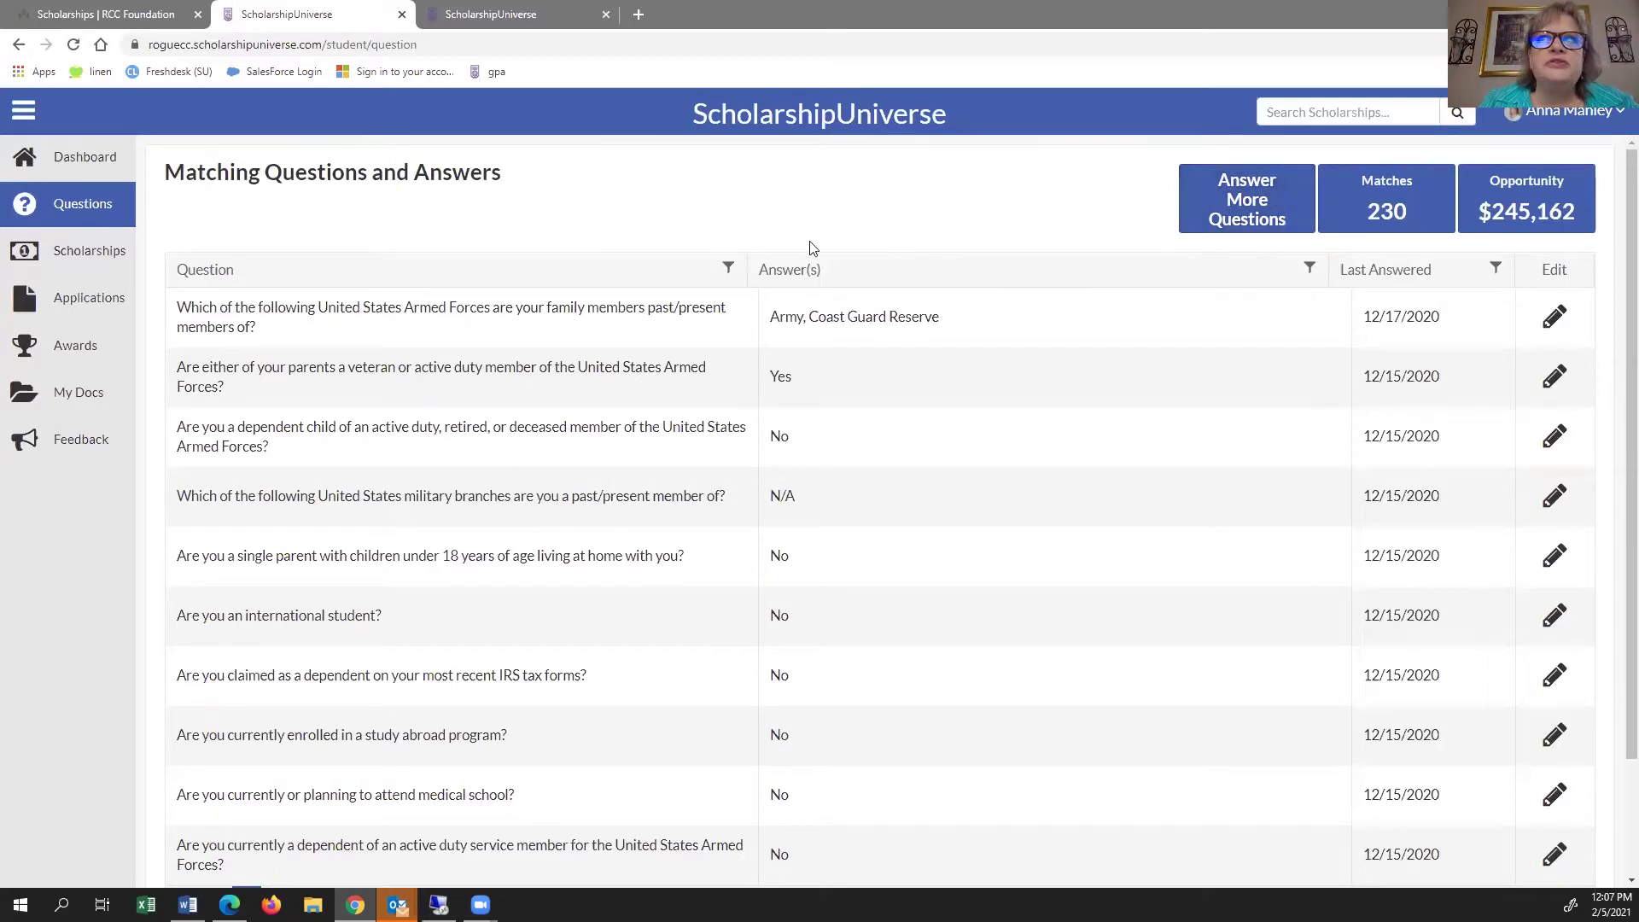
scroll(777, 261, "down", 1)
scroll(641, 269, "up", 1)
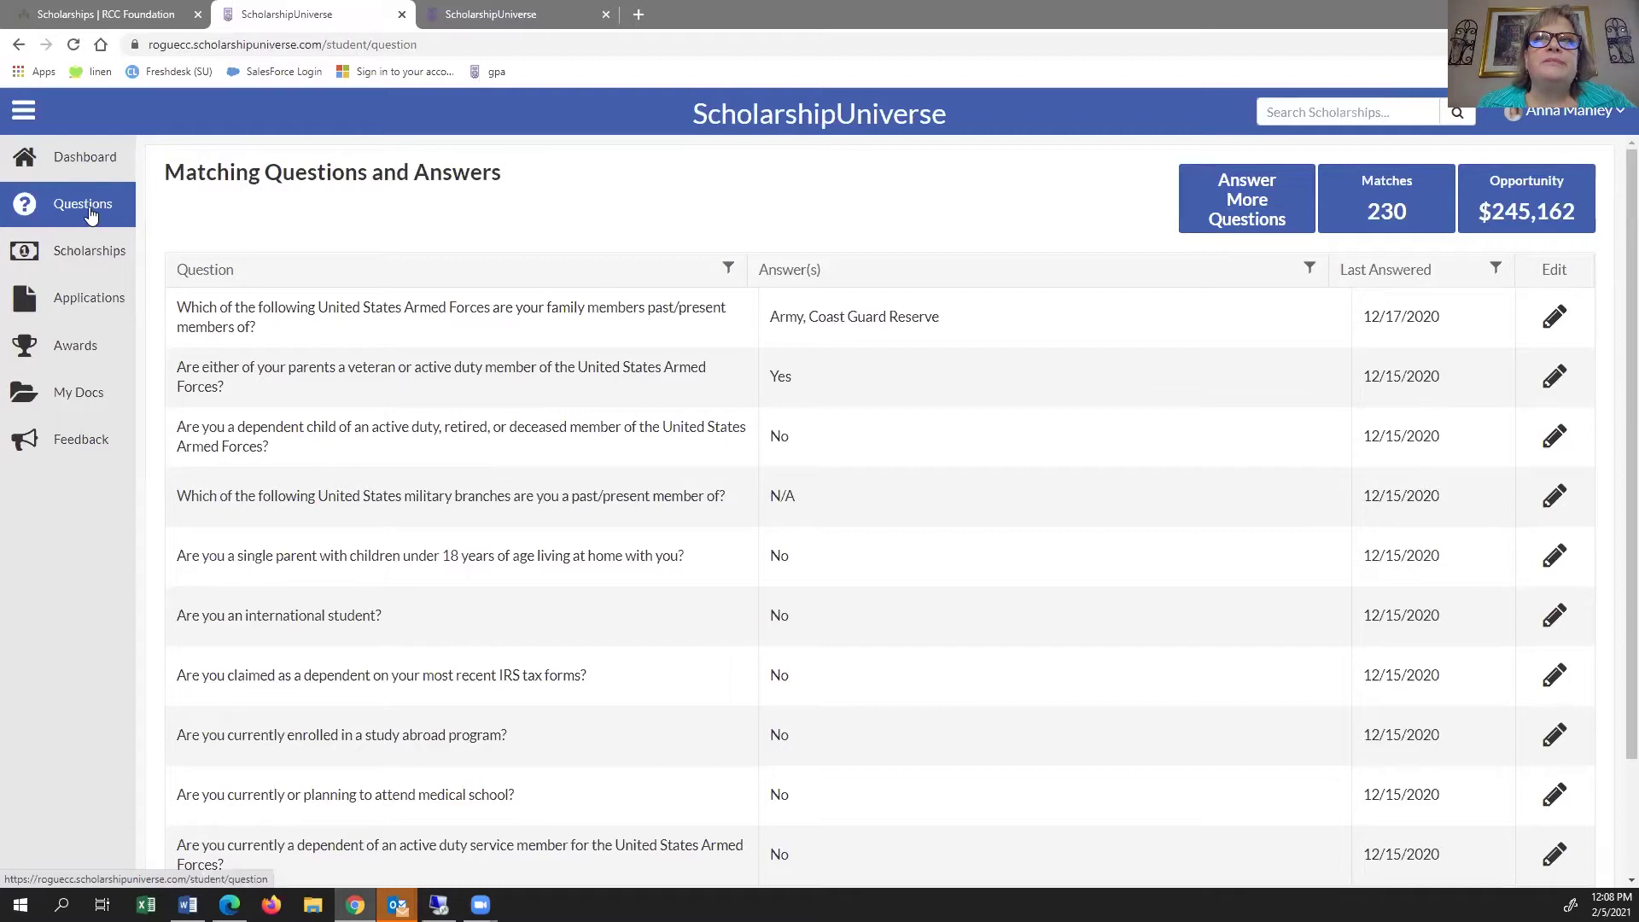
- Open the matched scholarships list and set it to show 50 items per page
left_click(88, 253)
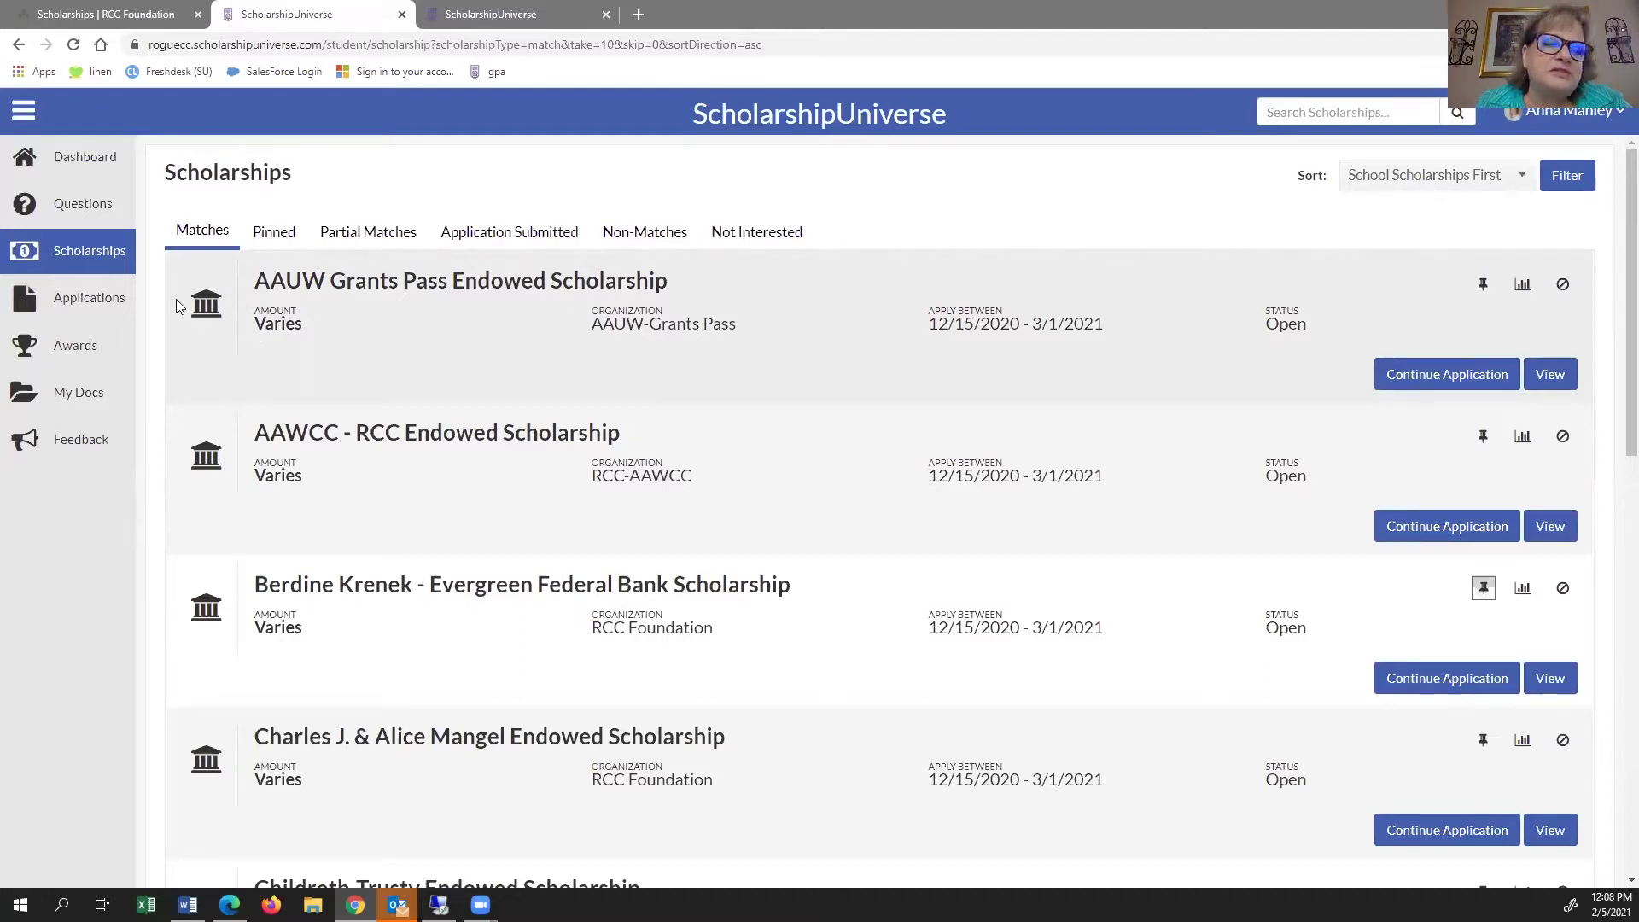
left_click(133, 294)
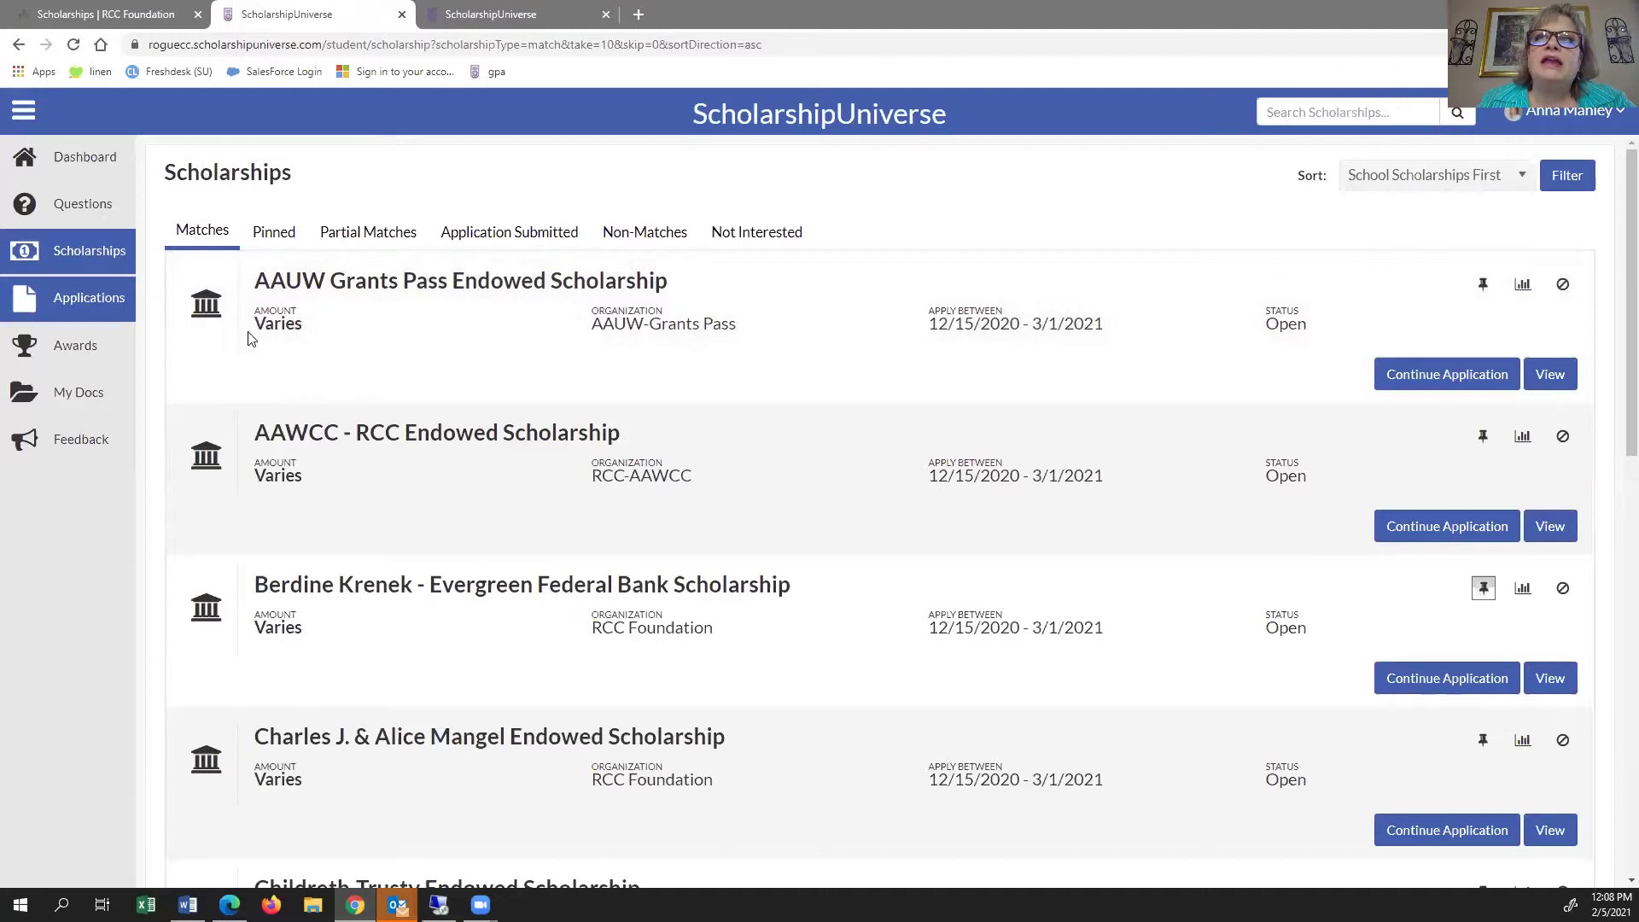
scroll(251, 339, "down", 5)
scroll(250, 339, "down", 3)
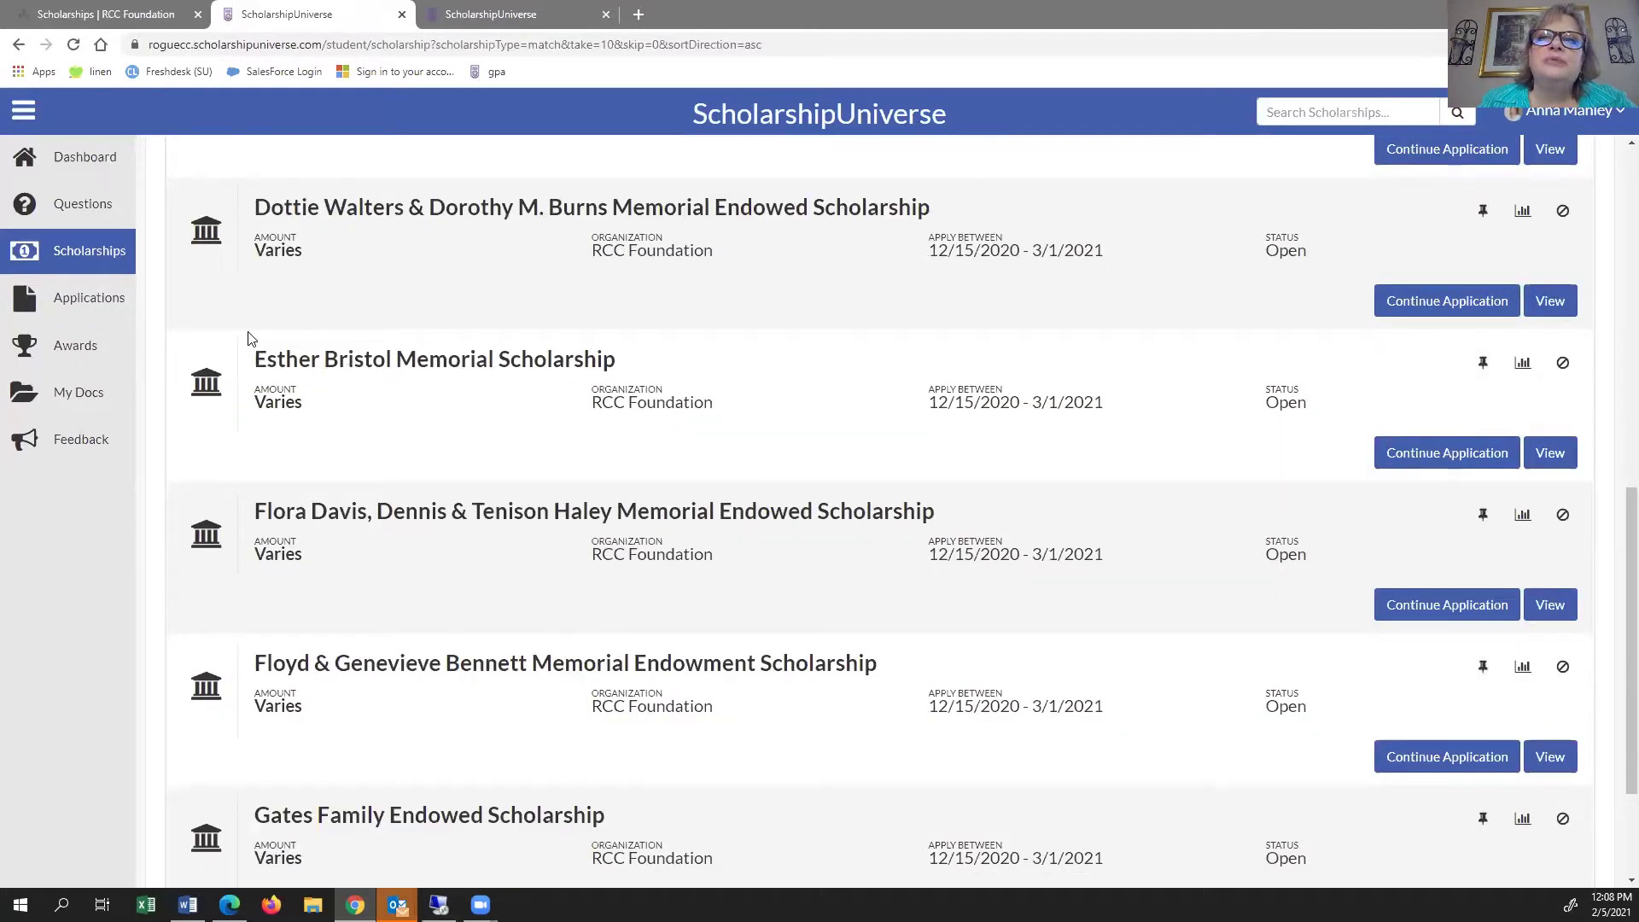
scroll(592, 701, "down", 2)
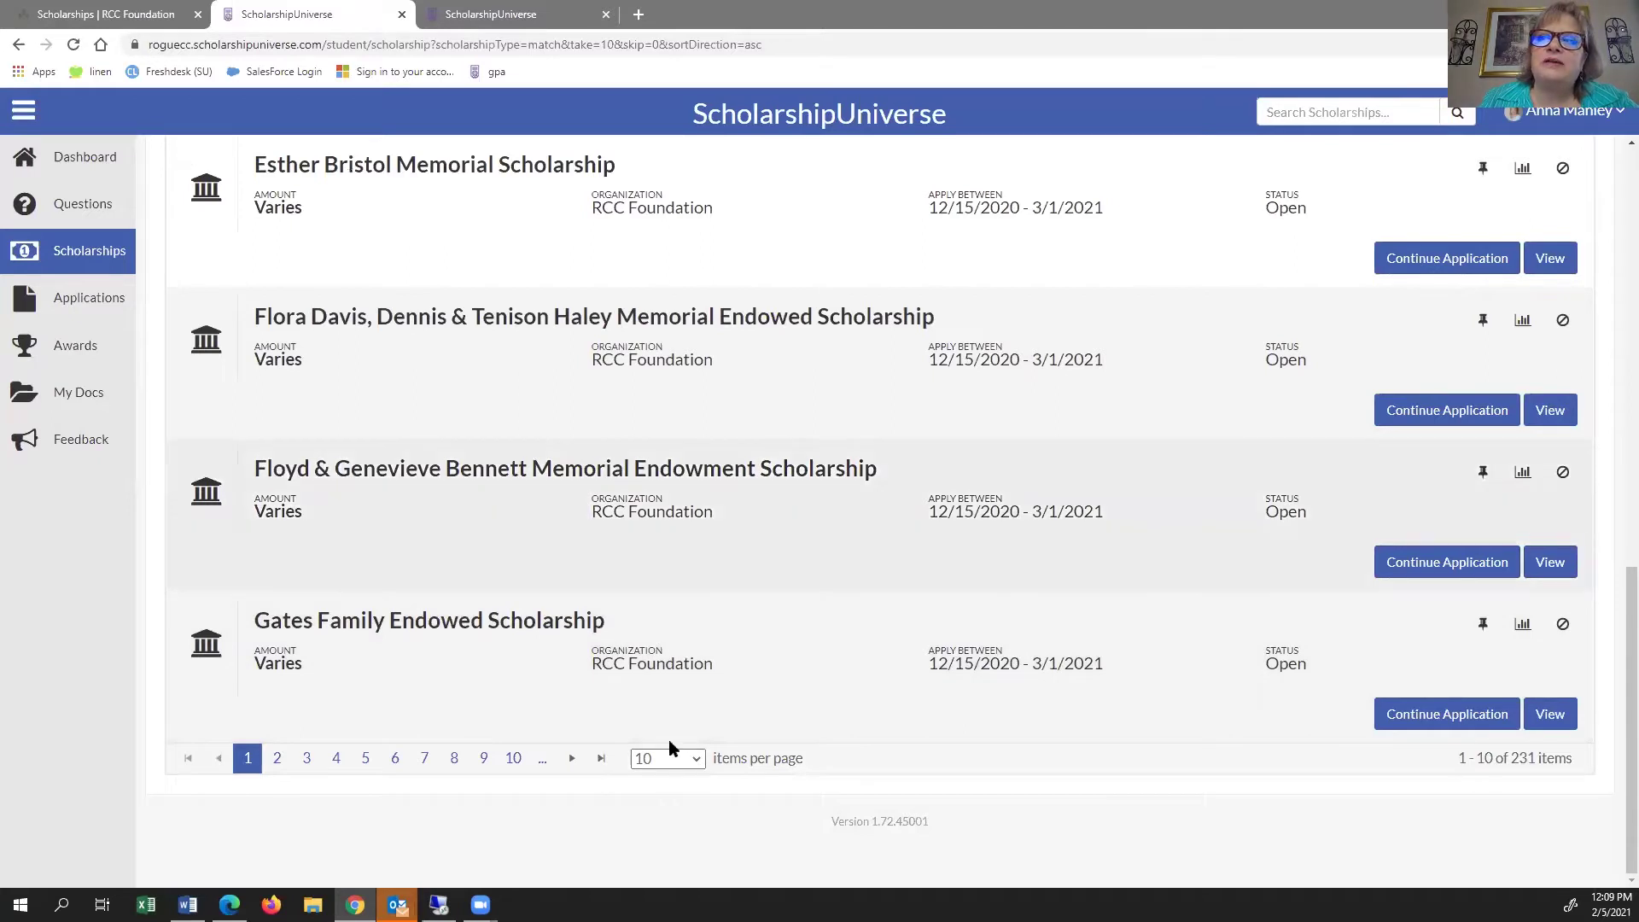
left_click(696, 763)
left_click(646, 835)
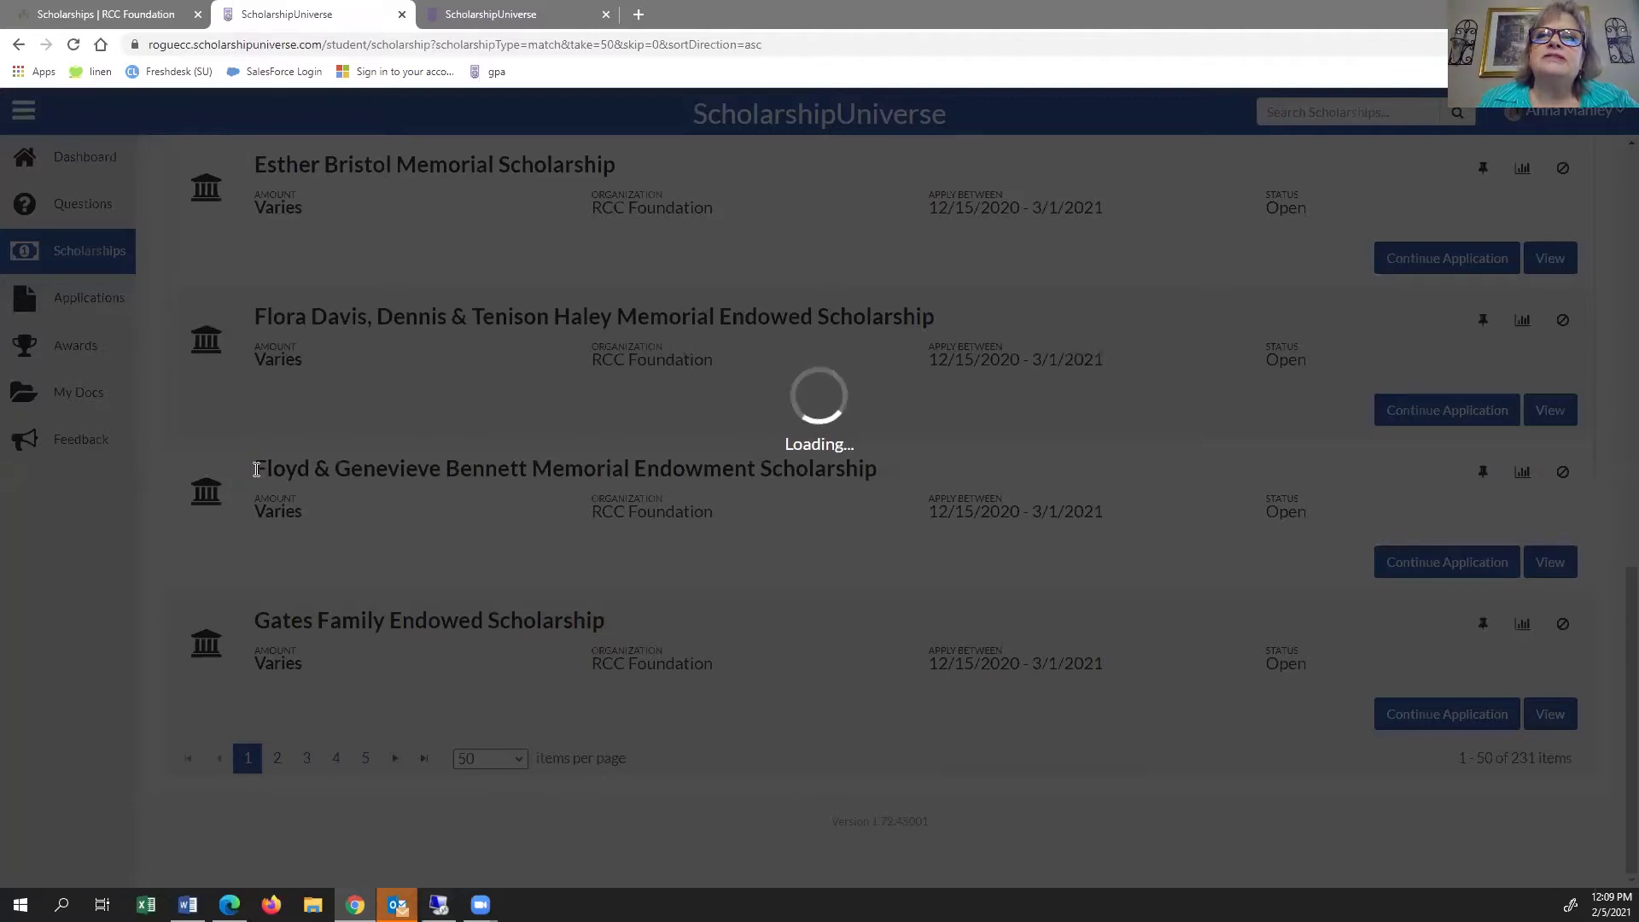
- Examine the matched scholarships list, comparing the RCC Foundation awards with the external scholarships
scroll(256, 469, "down", 20)
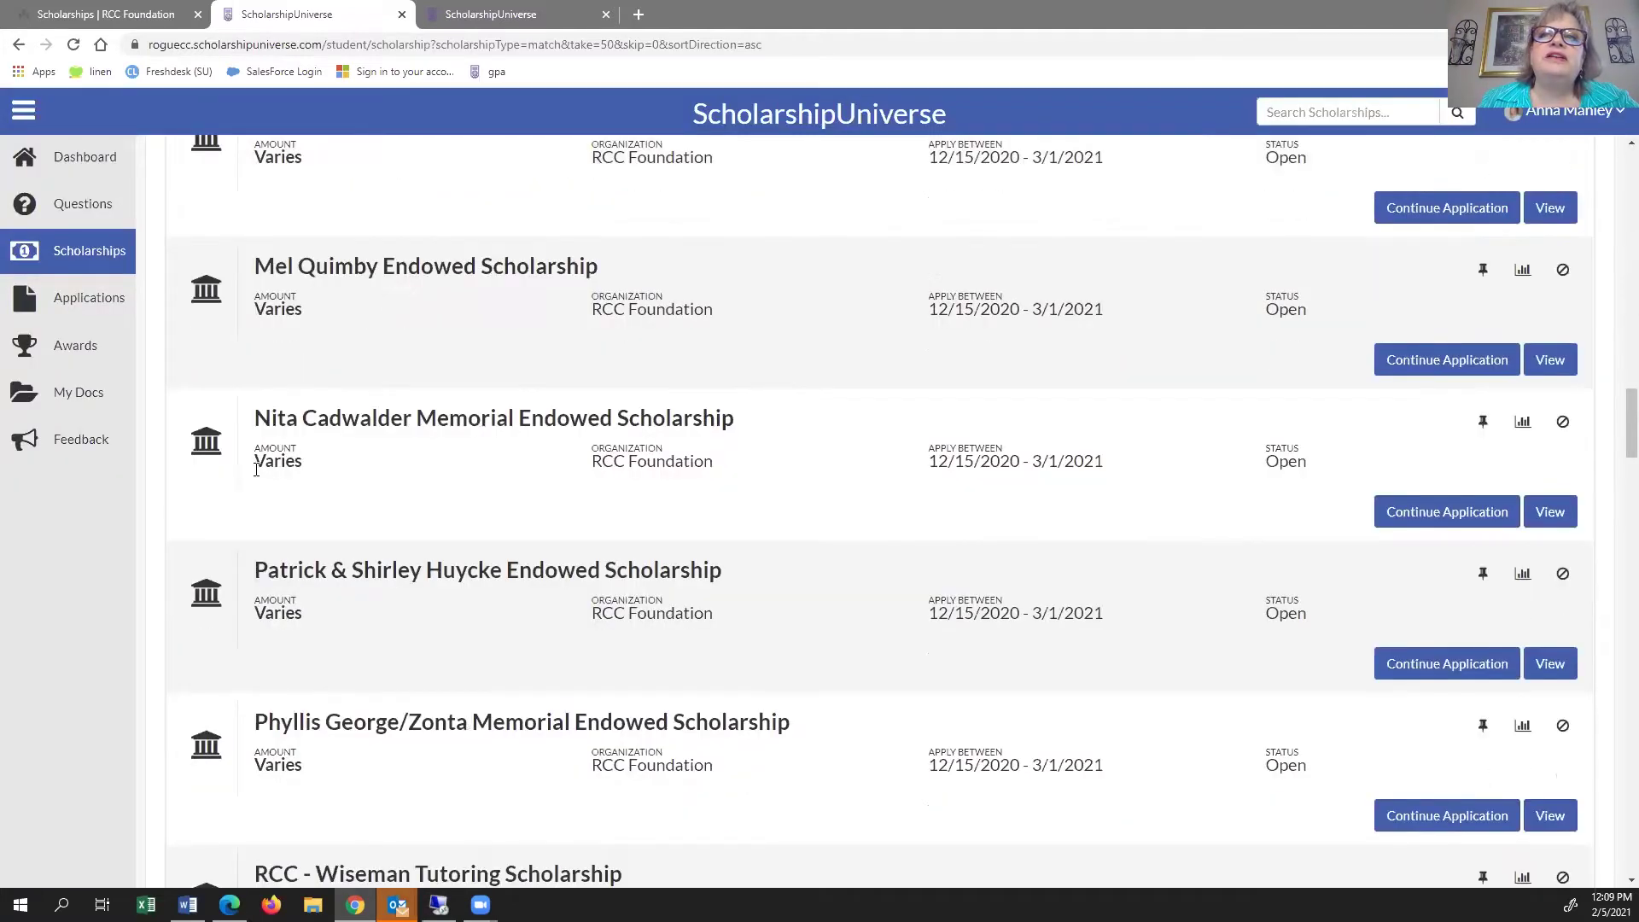
scroll(257, 469, "down", 10)
scroll(232, 358, "down", 10)
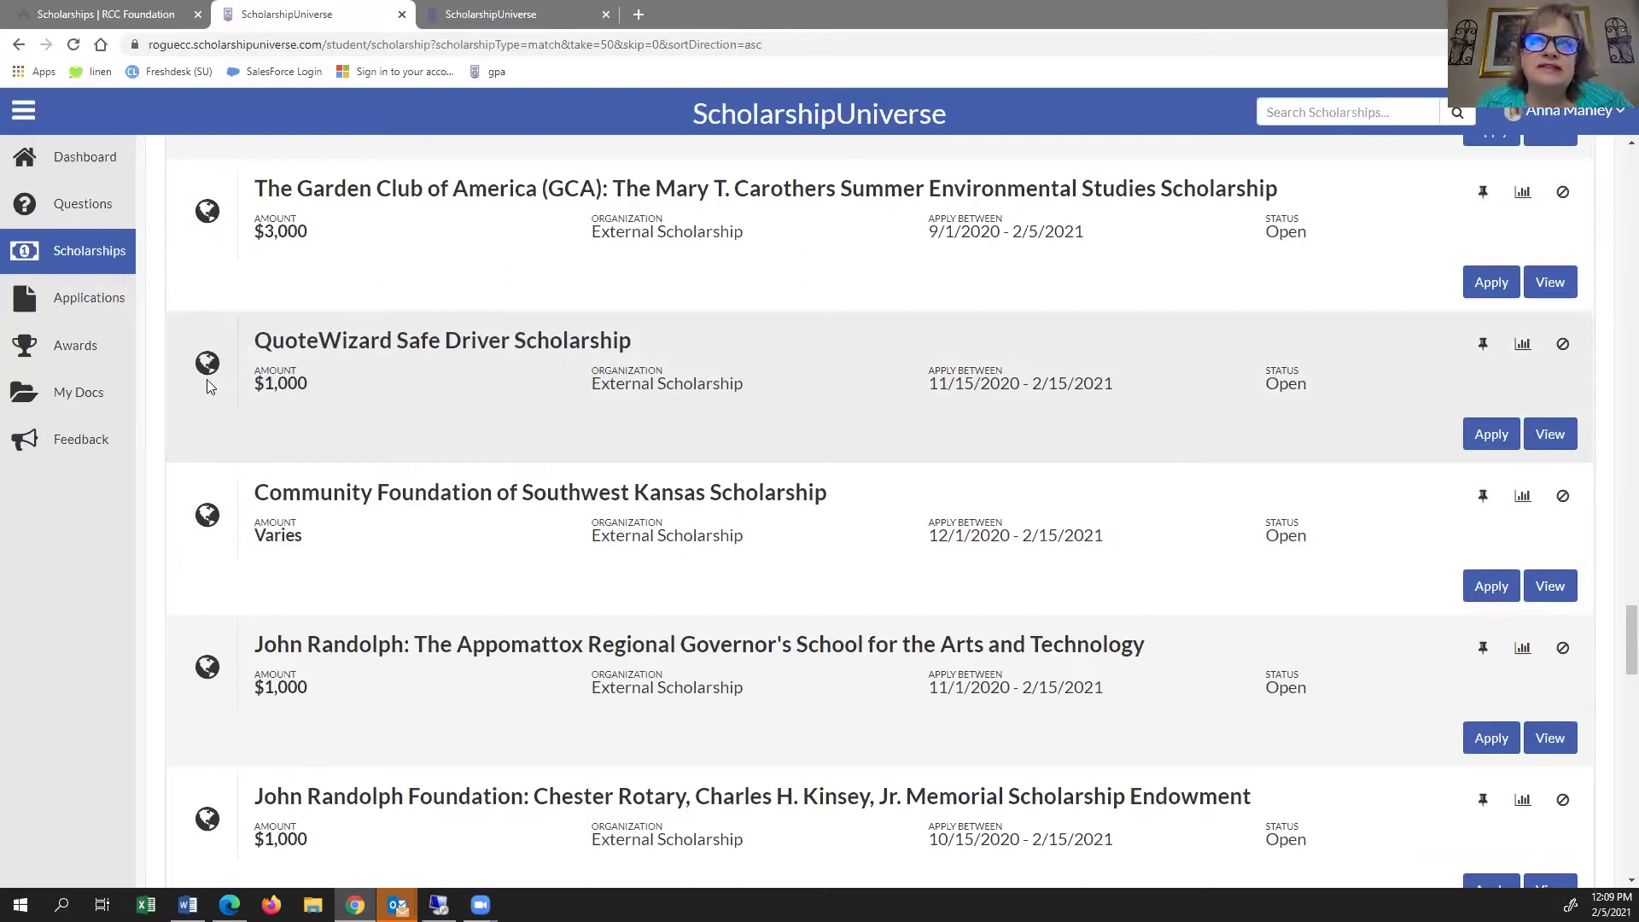
mouse_move(206, 385)
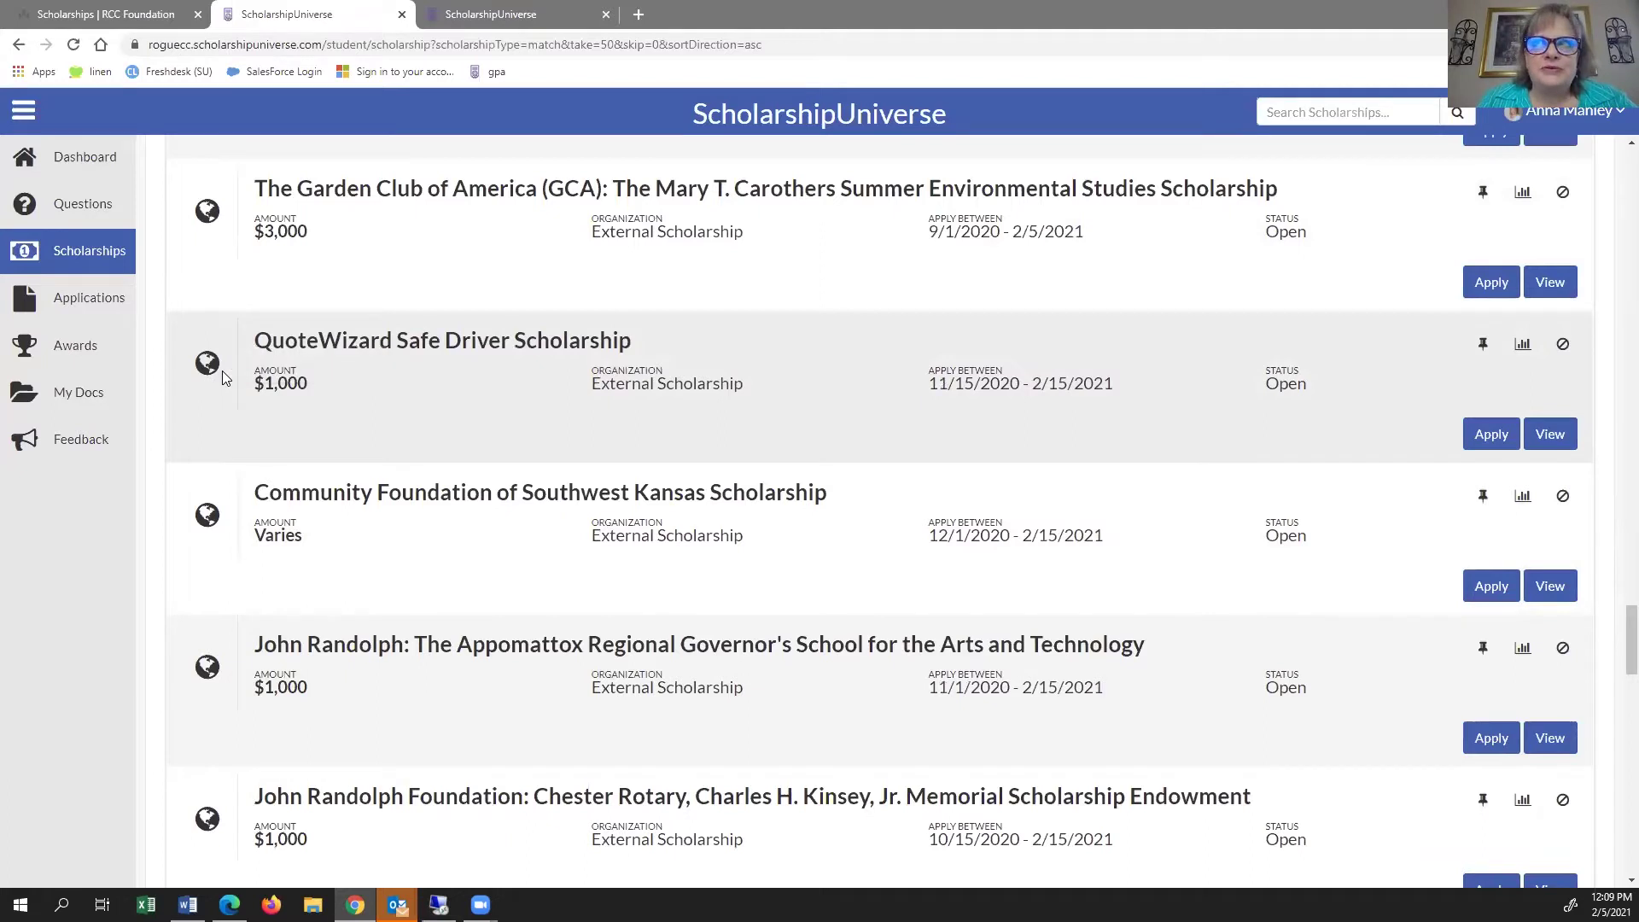
scroll(222, 373, "up", 10)
scroll(225, 378, "up", 10)
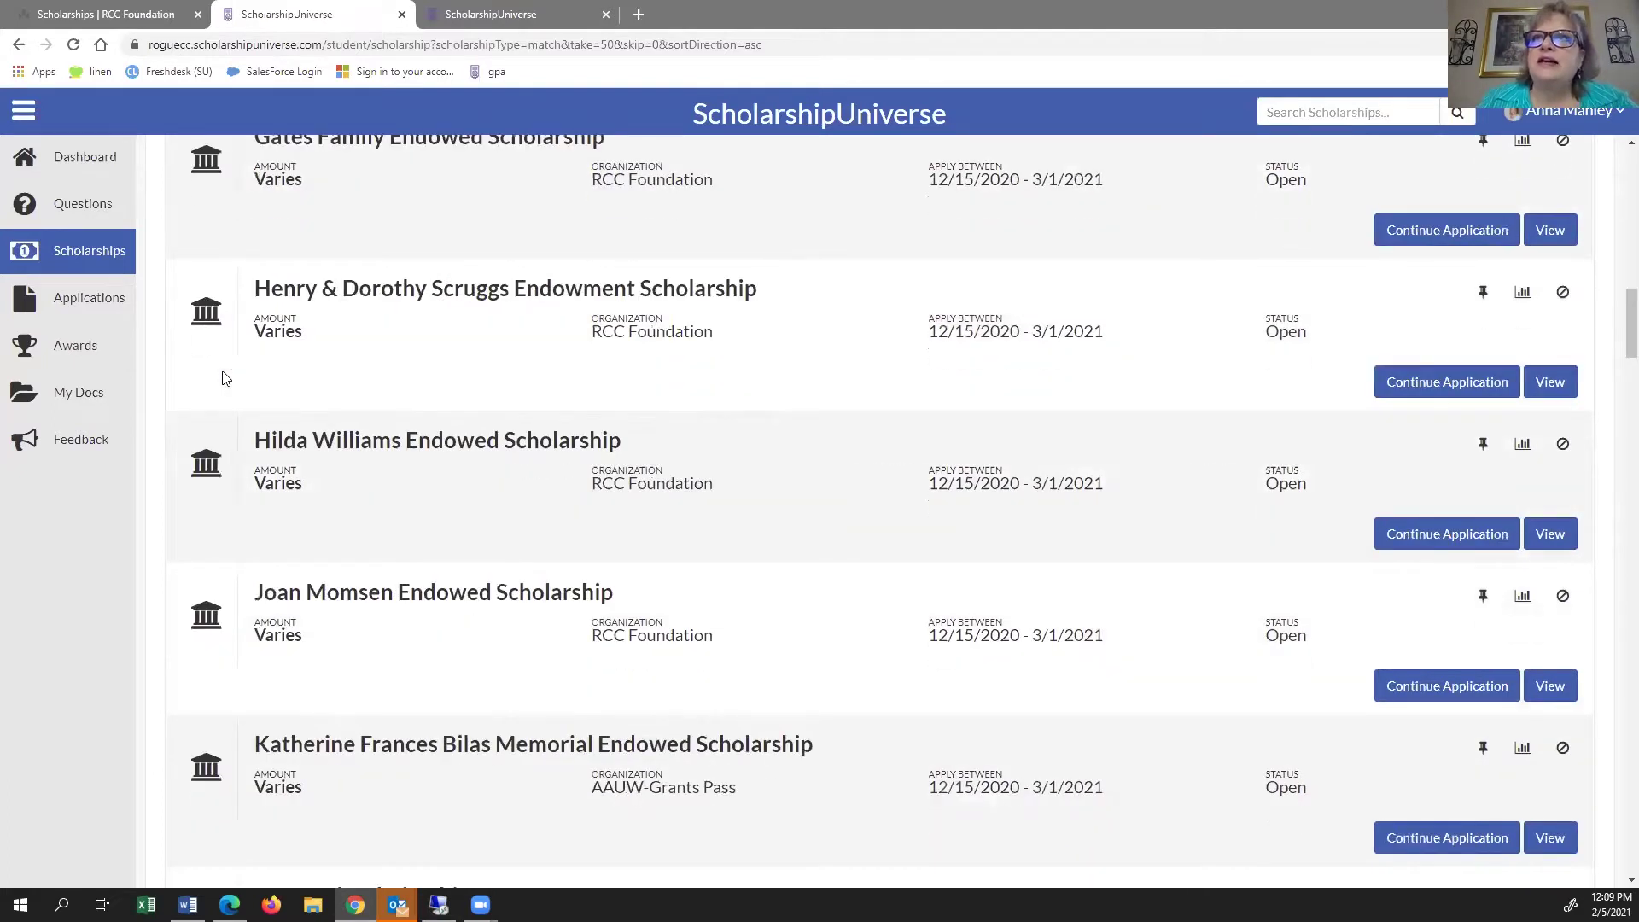
scroll(224, 377, "up", 8)
scroll(189, 300, "up", 5)
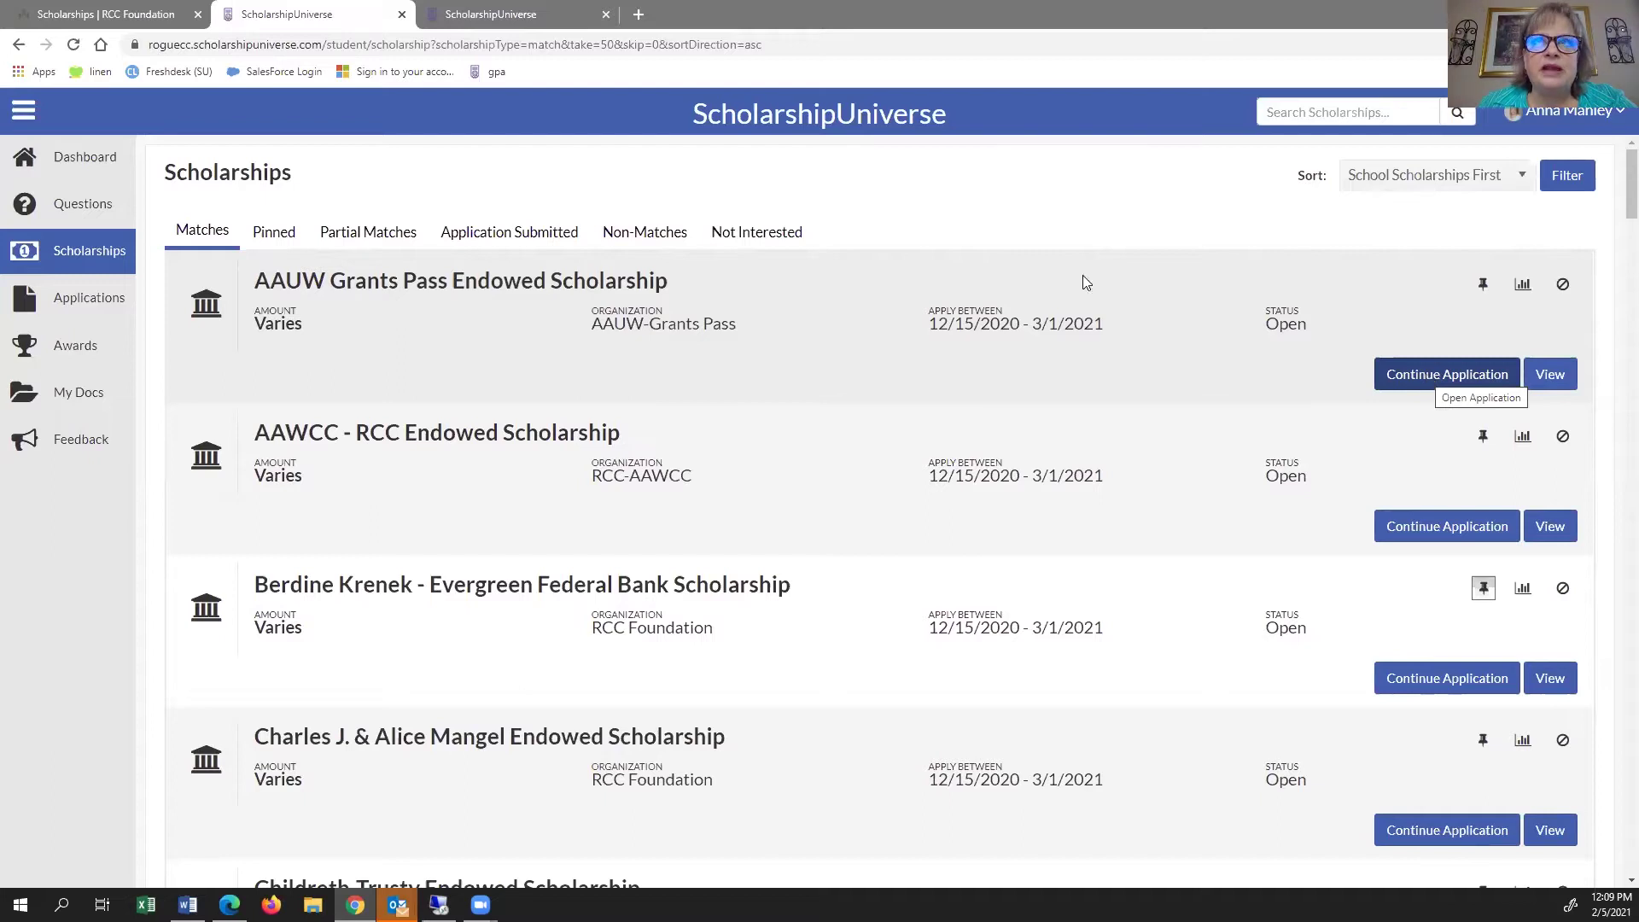
- Check the scholarship summary on the dashboard and return to view the matched scholarships list
left_click(104, 162)
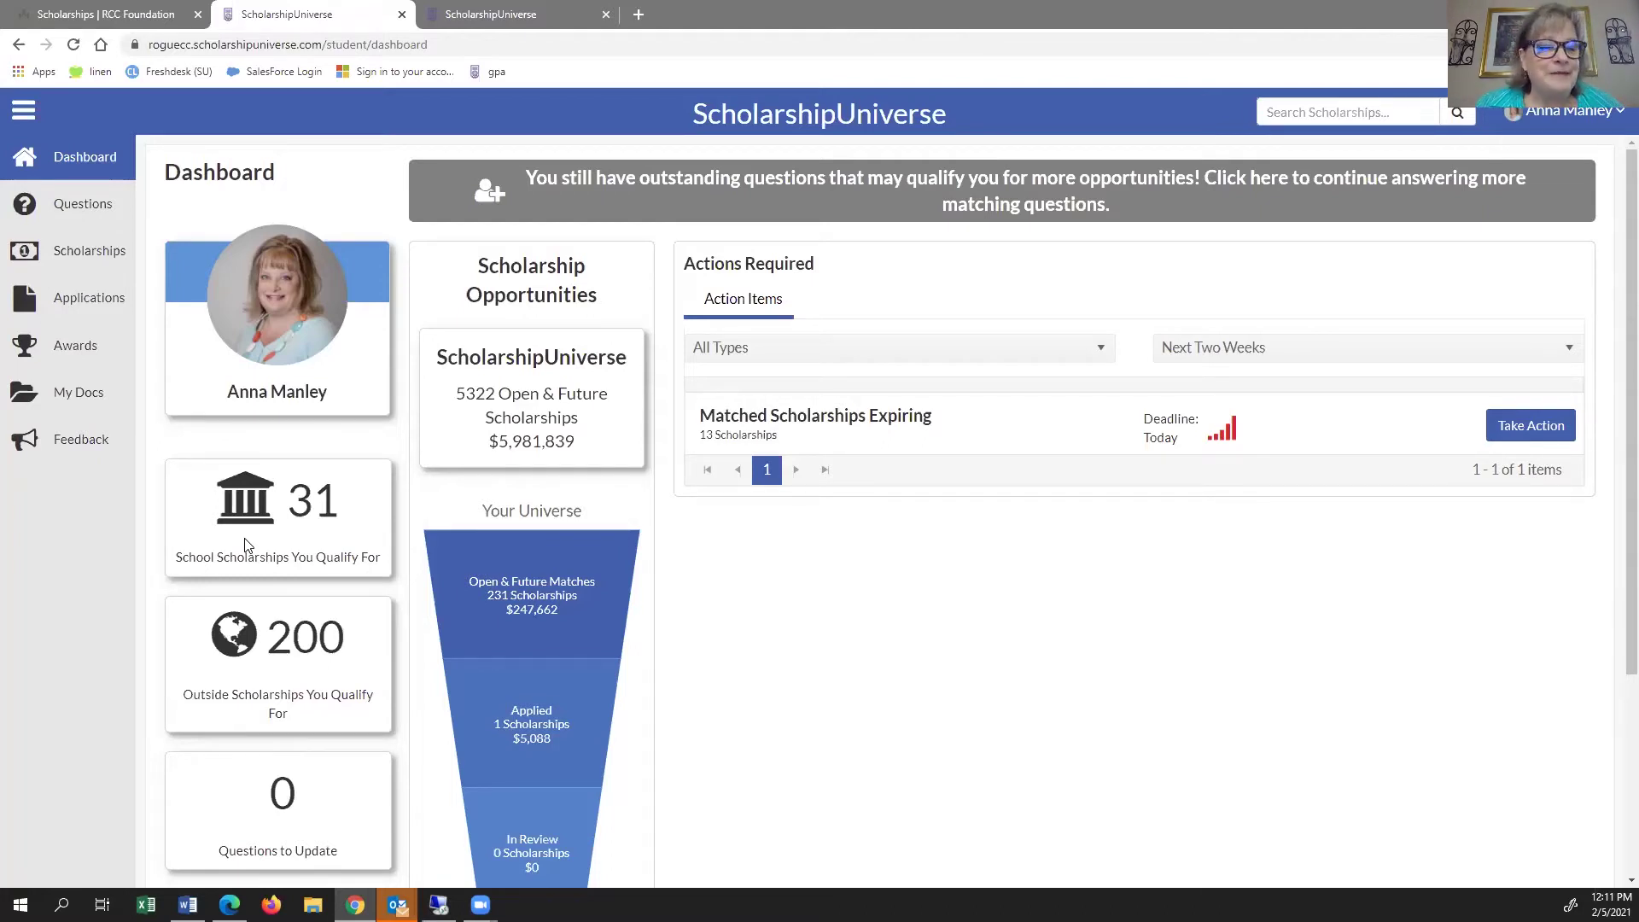
left_click(75, 253)
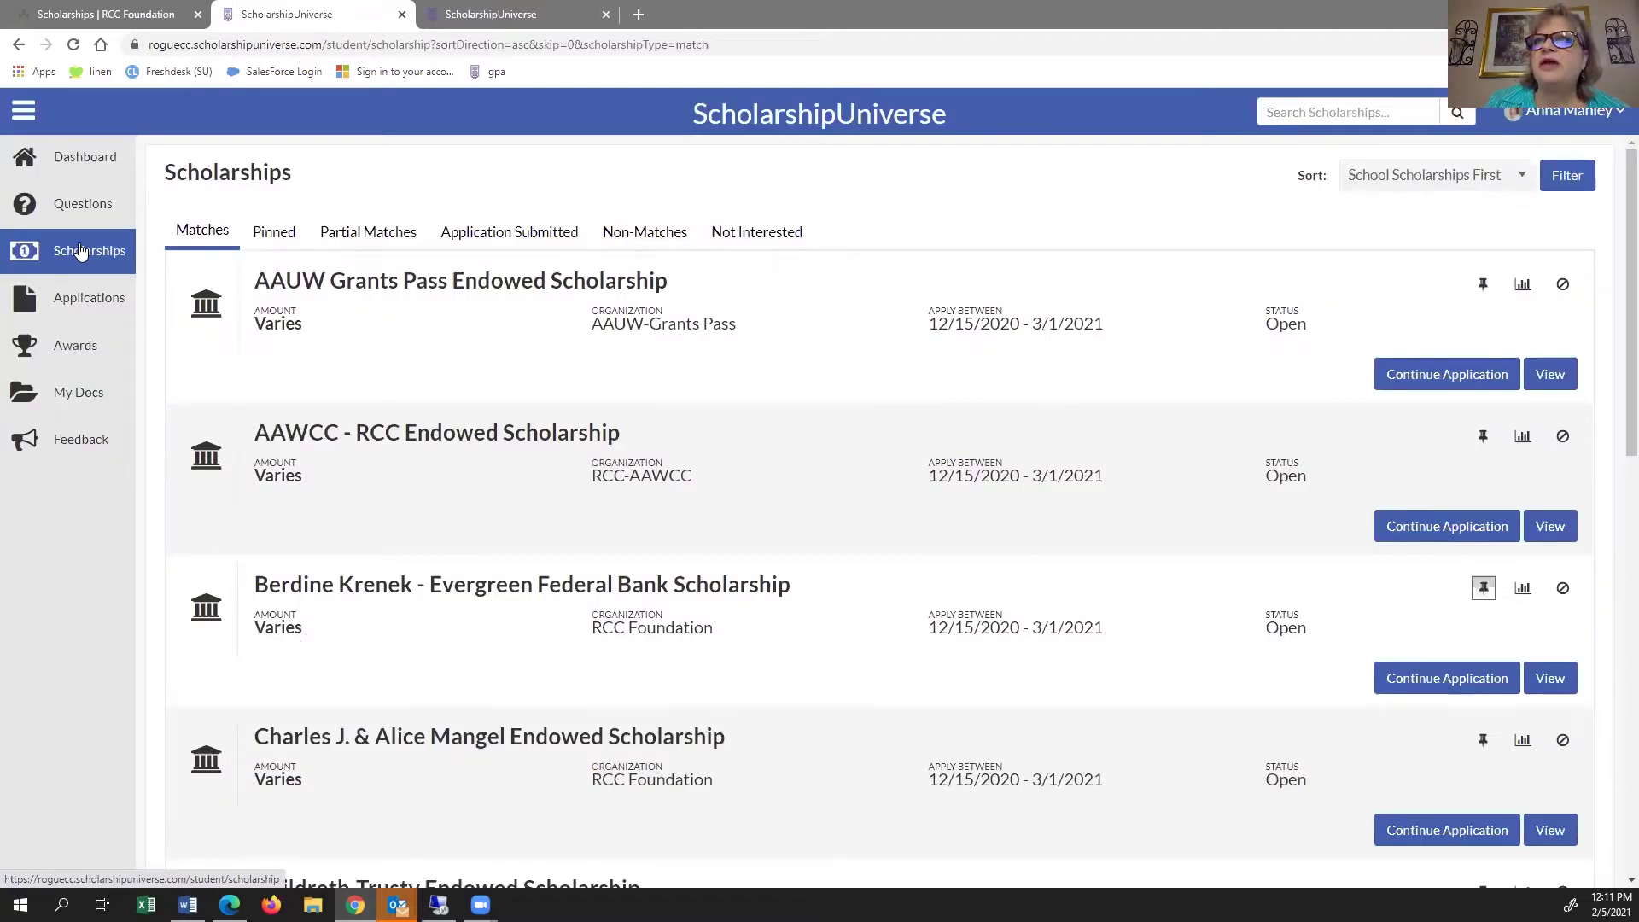
scroll(339, 331, "down", 2)
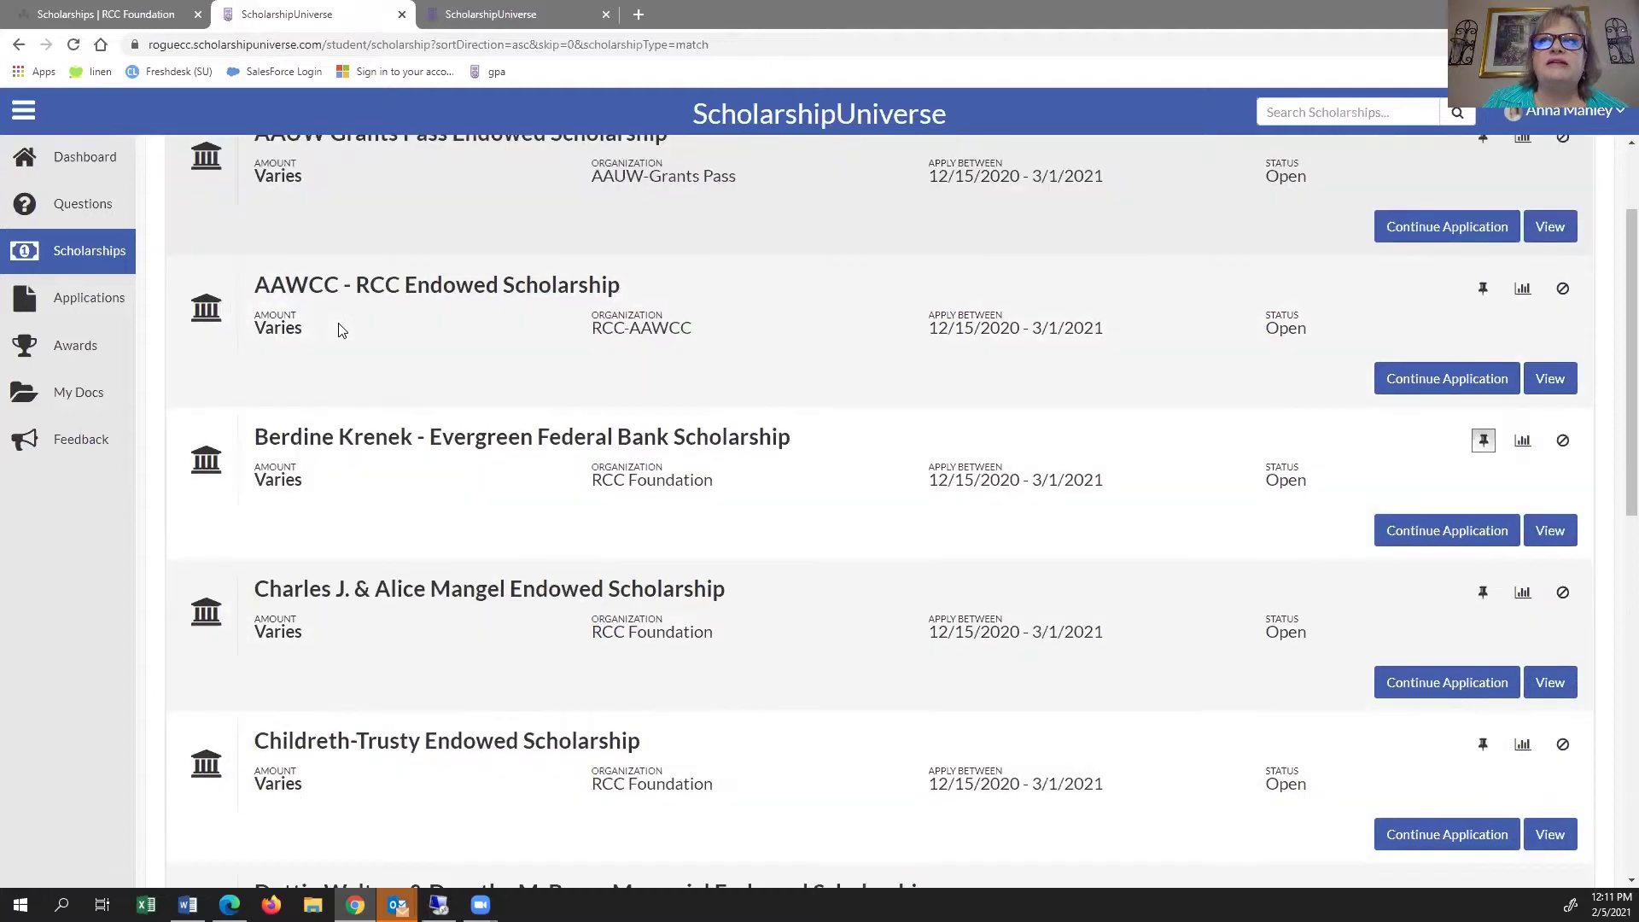
scroll(339, 331, "up", 2)
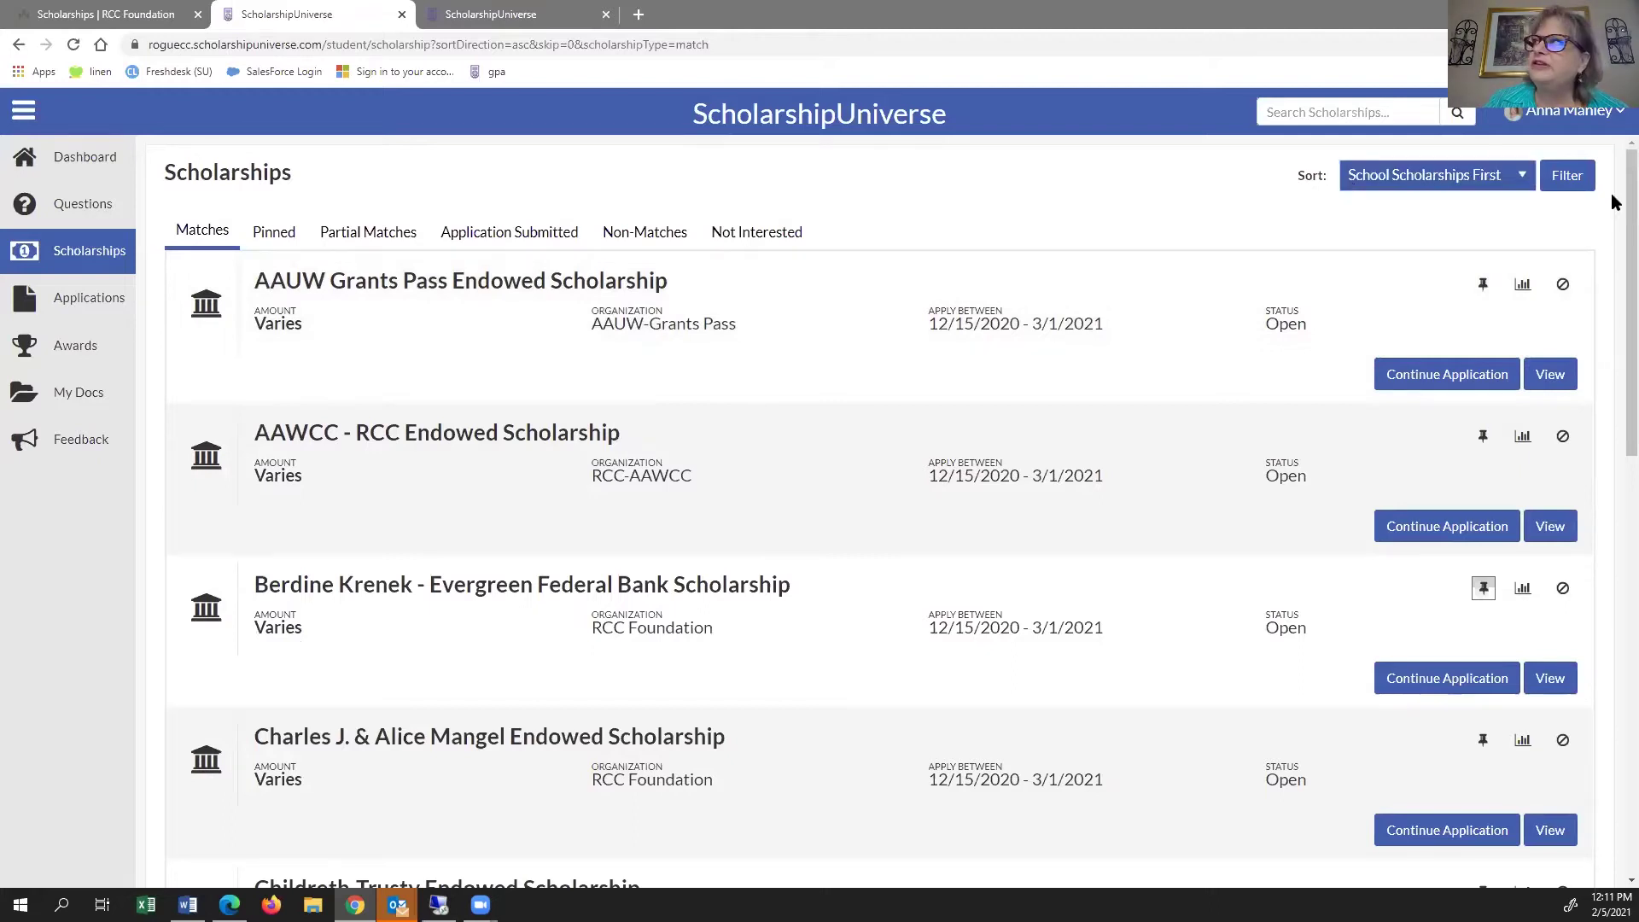
- Sort the matched scholarships by External Scholarships First
left_click(1525, 181)
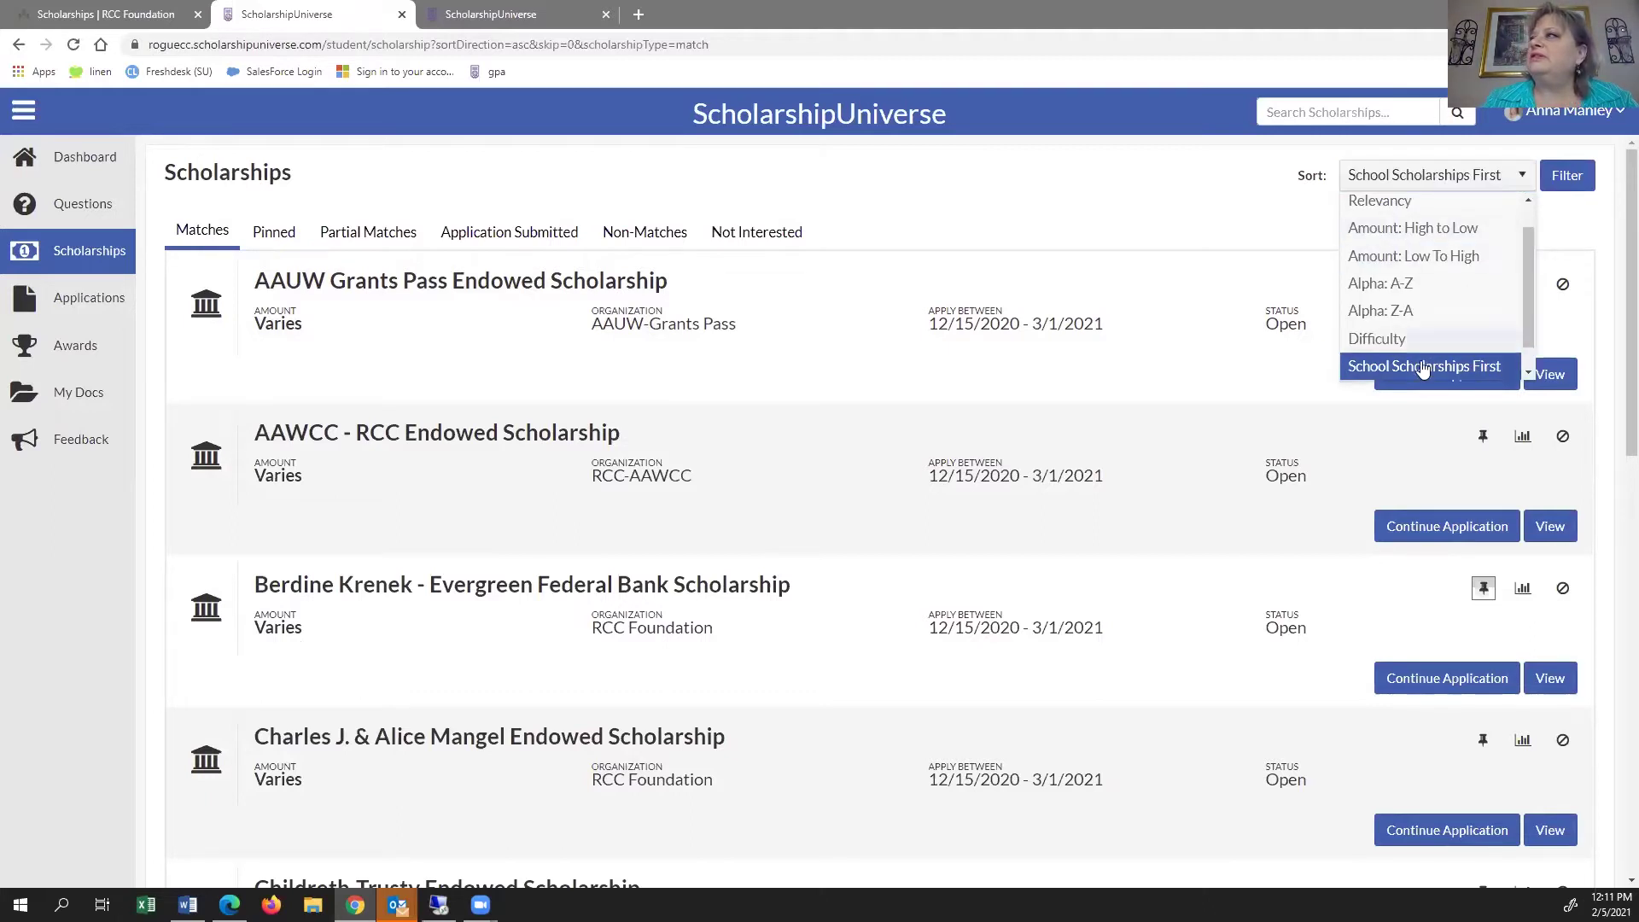
scroll(1364, 367, "down", 1)
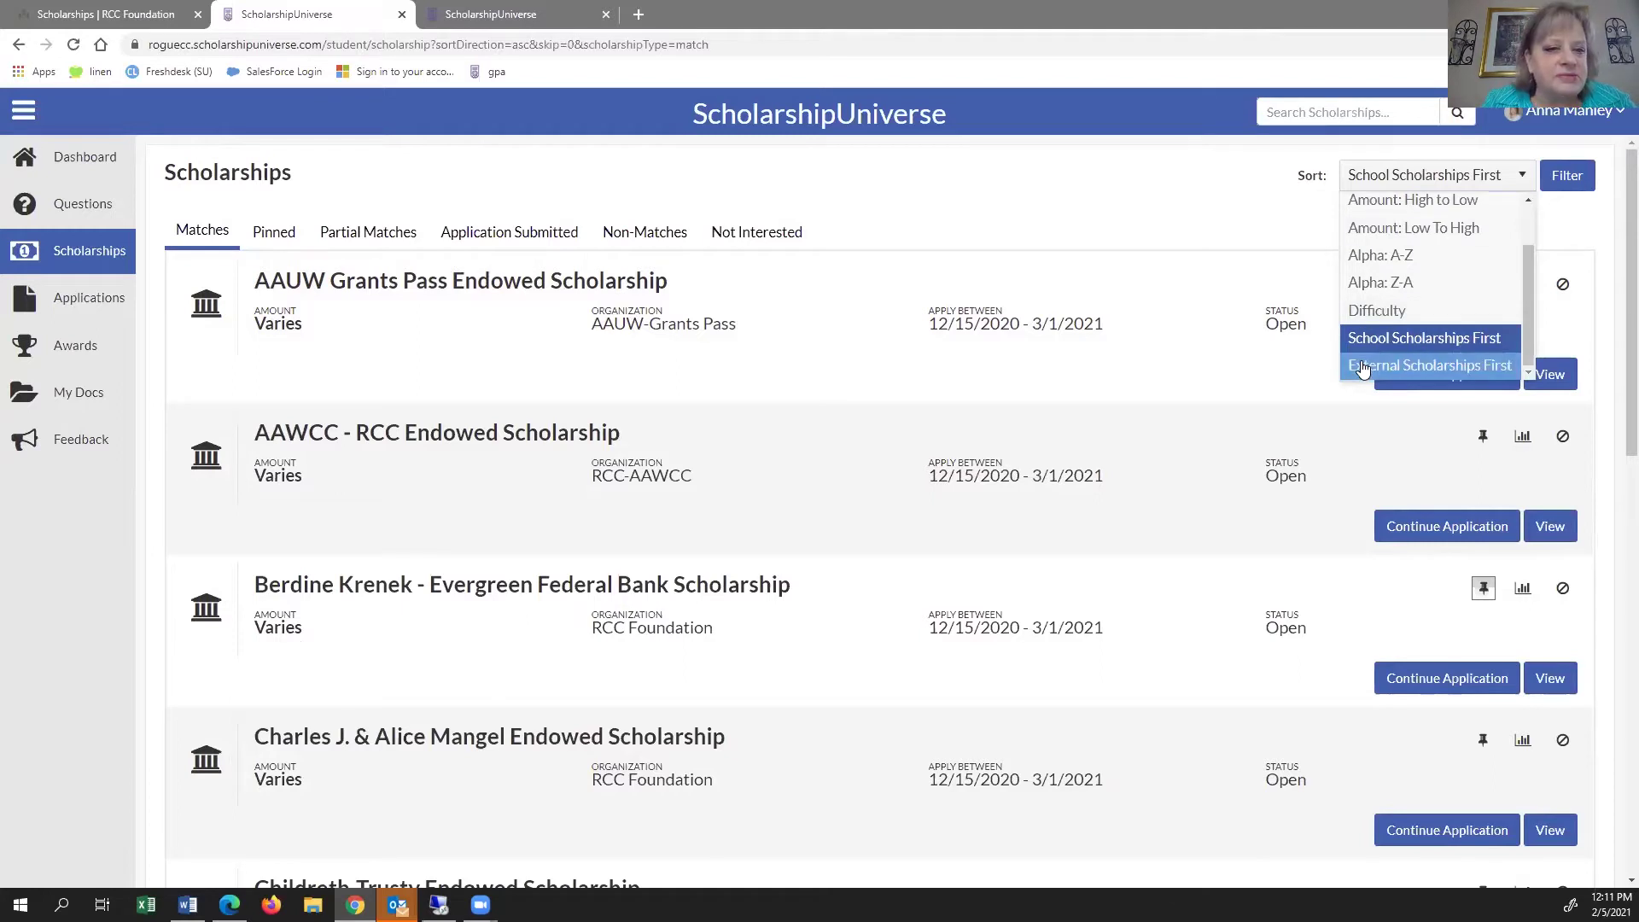
left_click(1364, 367)
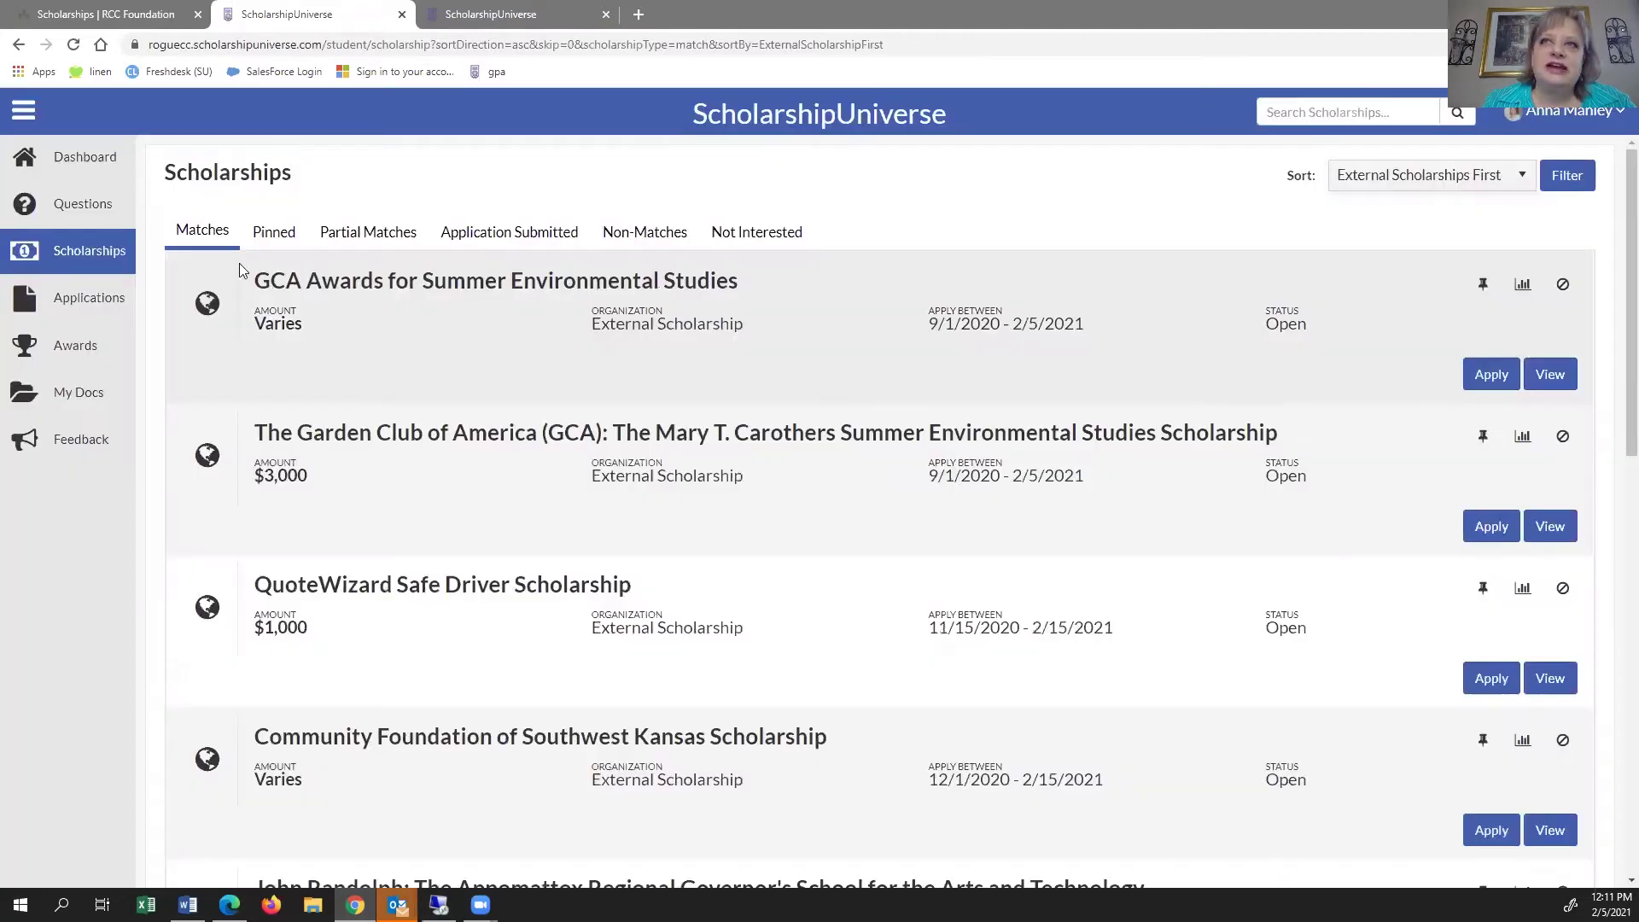
- Look over the sort choices for the matched scholarships and the fields of the scholarship filter, closing it without applying any filter
left_click(1529, 175)
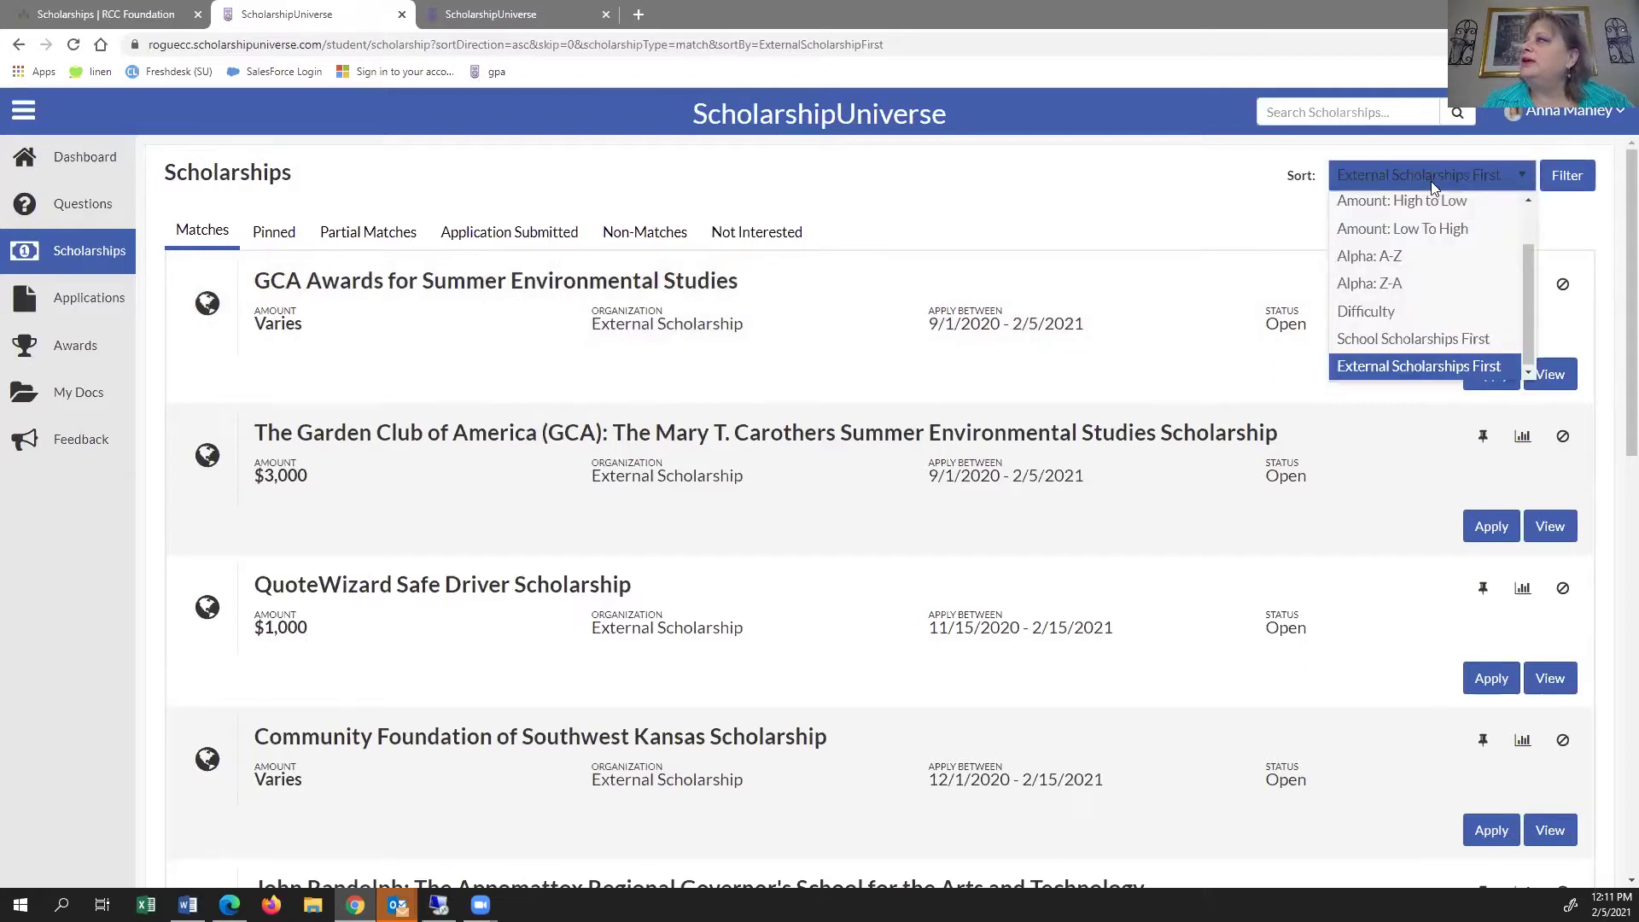
scroll(1496, 153, "down", 1)
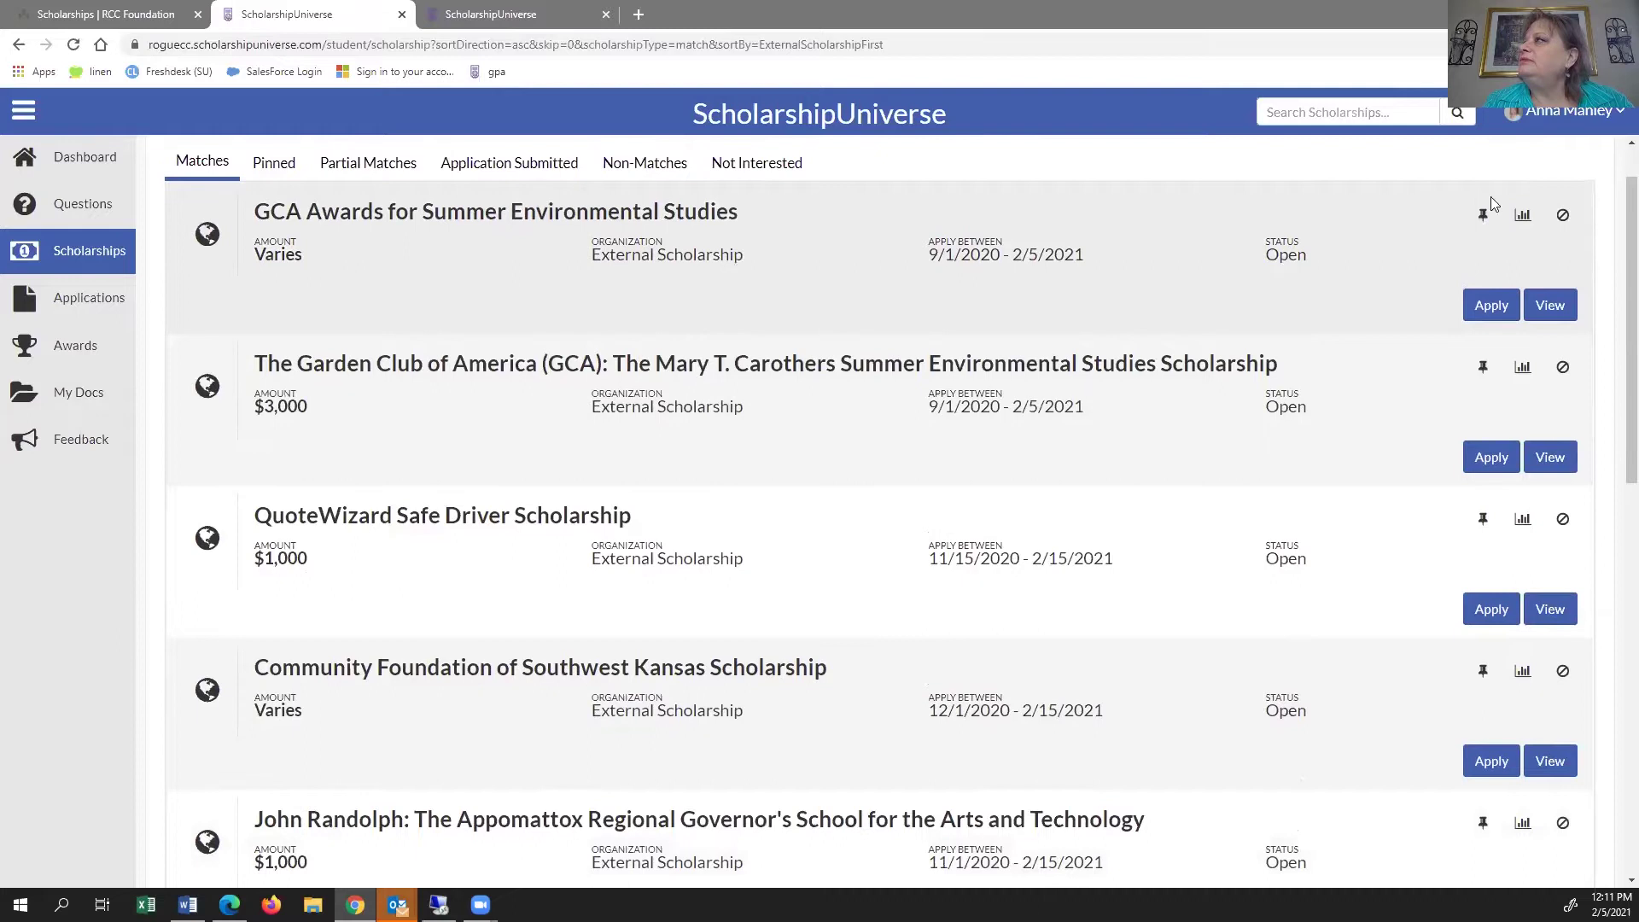
scroll(1517, 177, "up", 1)
left_click(1441, 176)
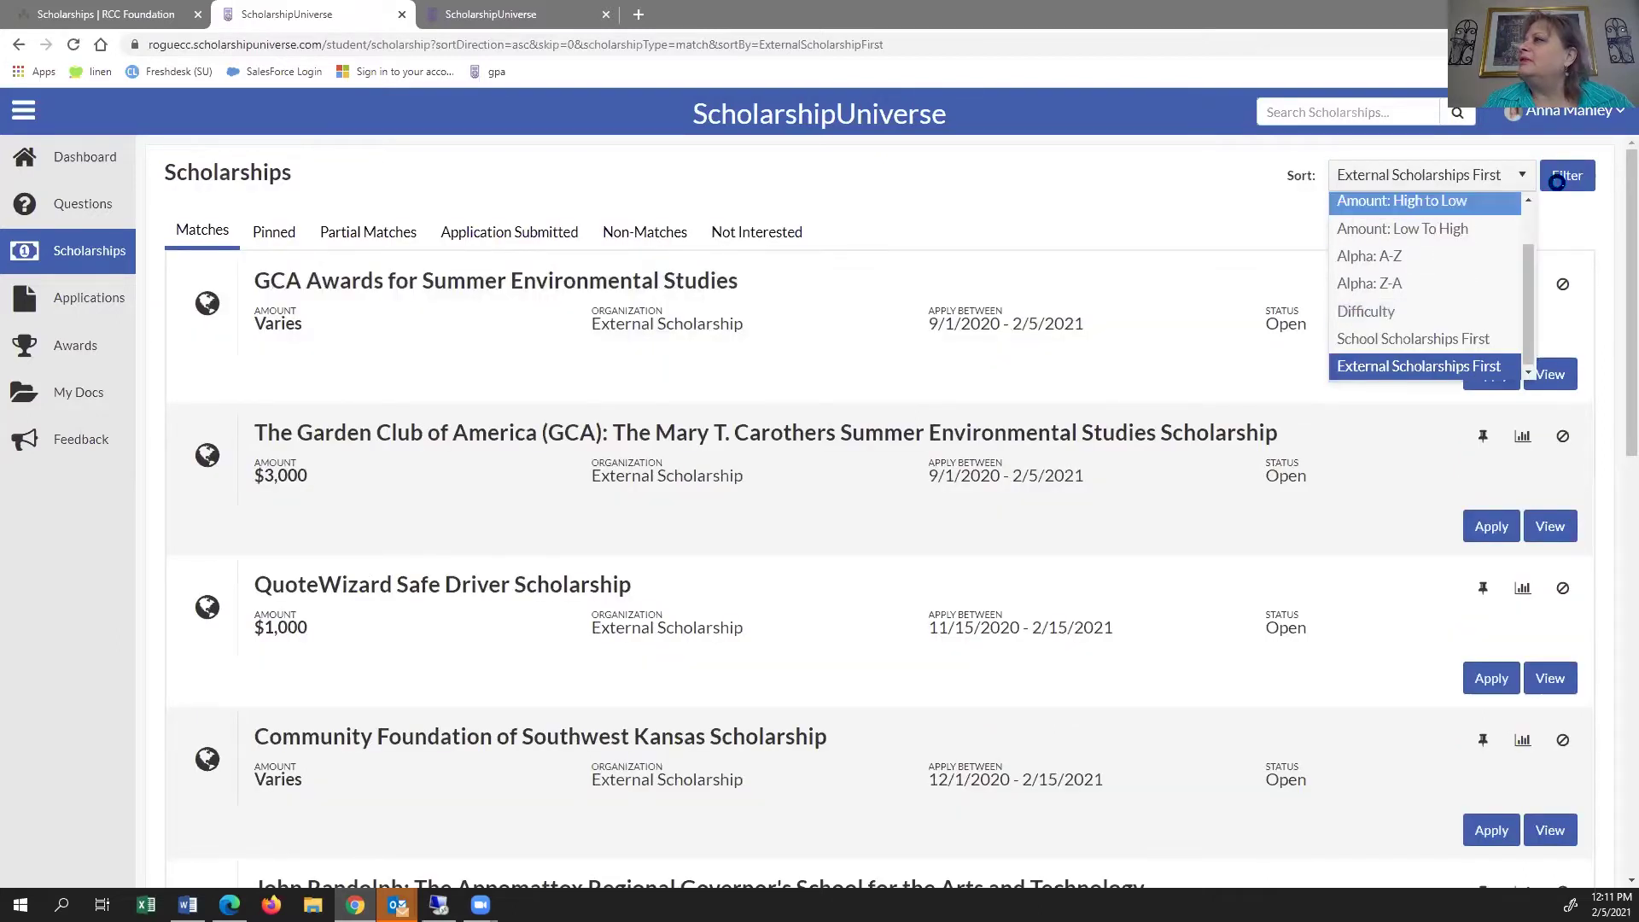
left_click(1567, 175)
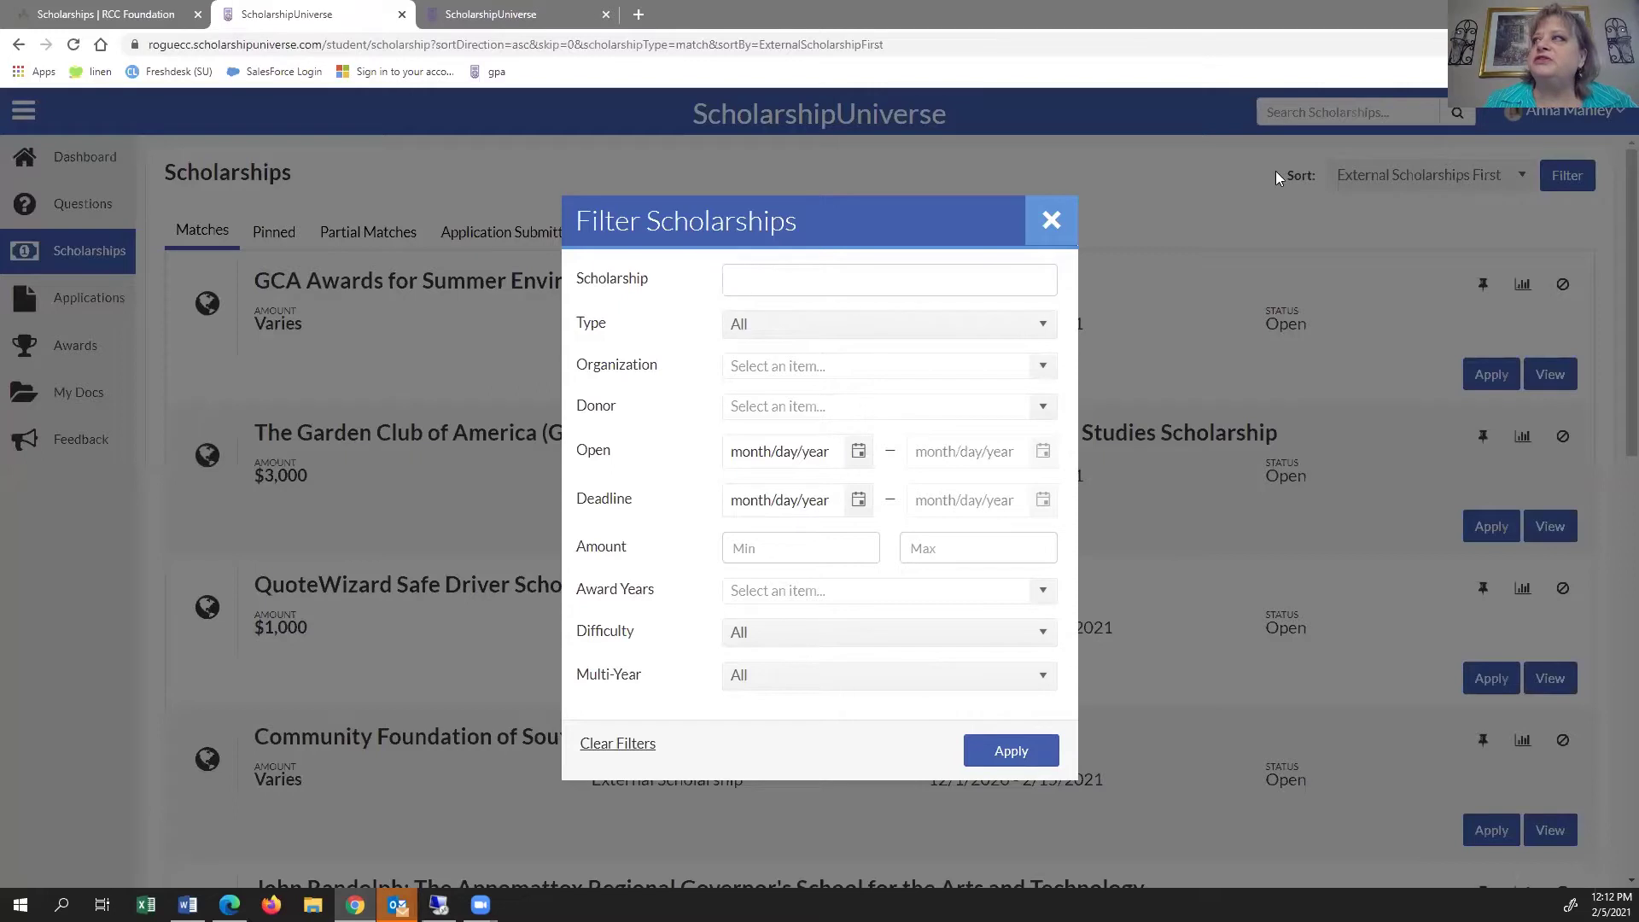
left_click(1528, 182)
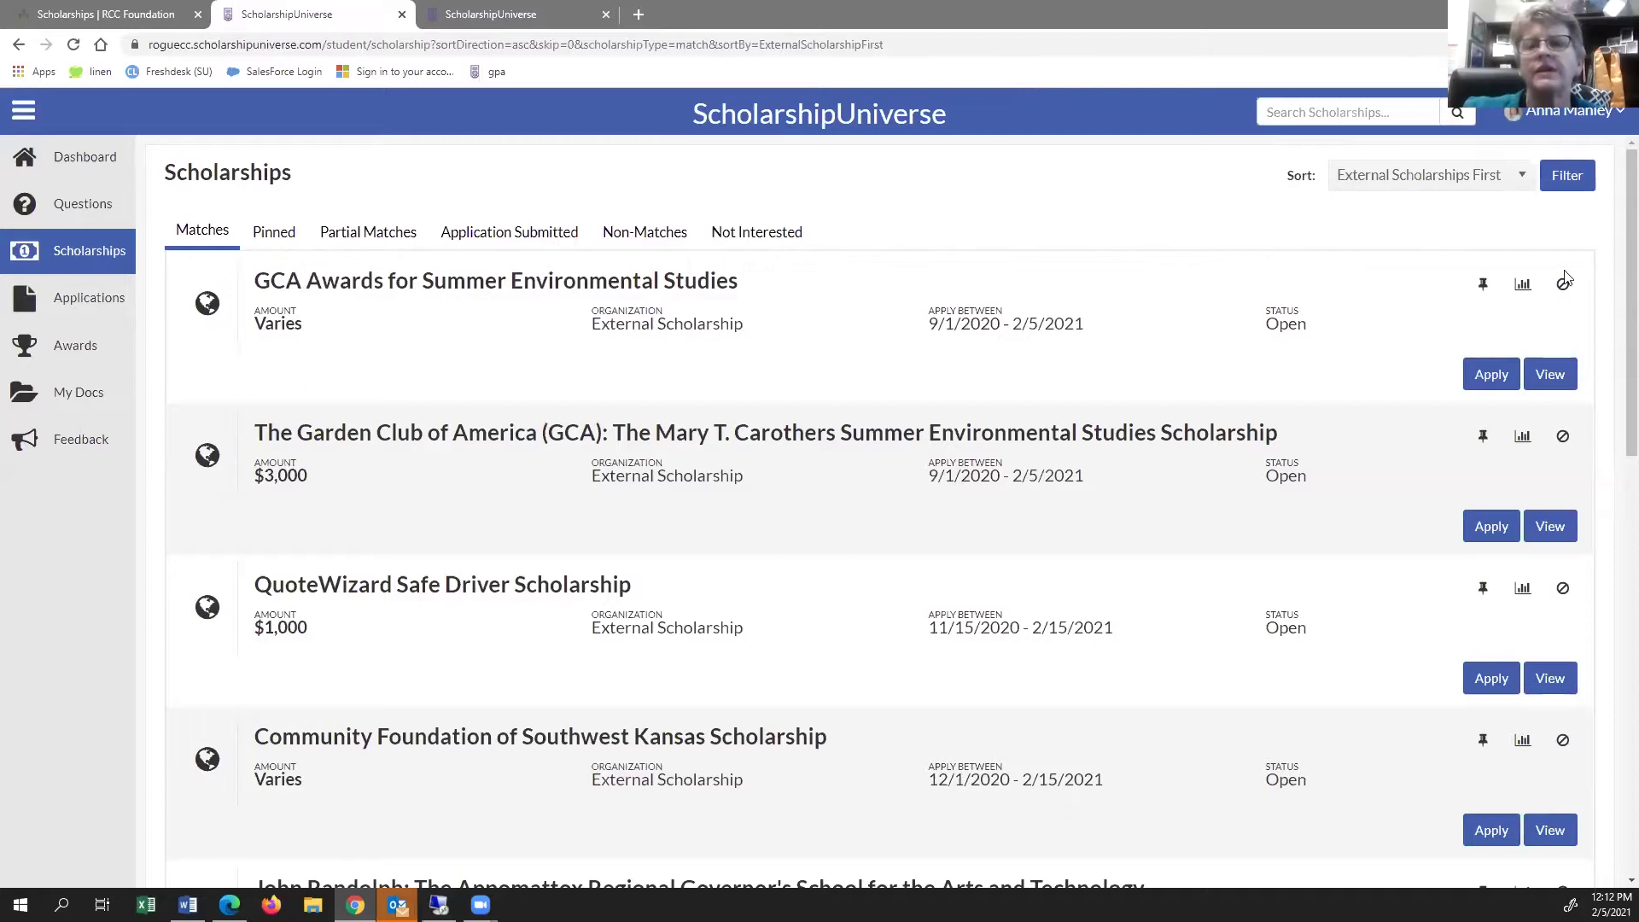
- Sort the matched scholarships by Due Date
left_click(1523, 175)
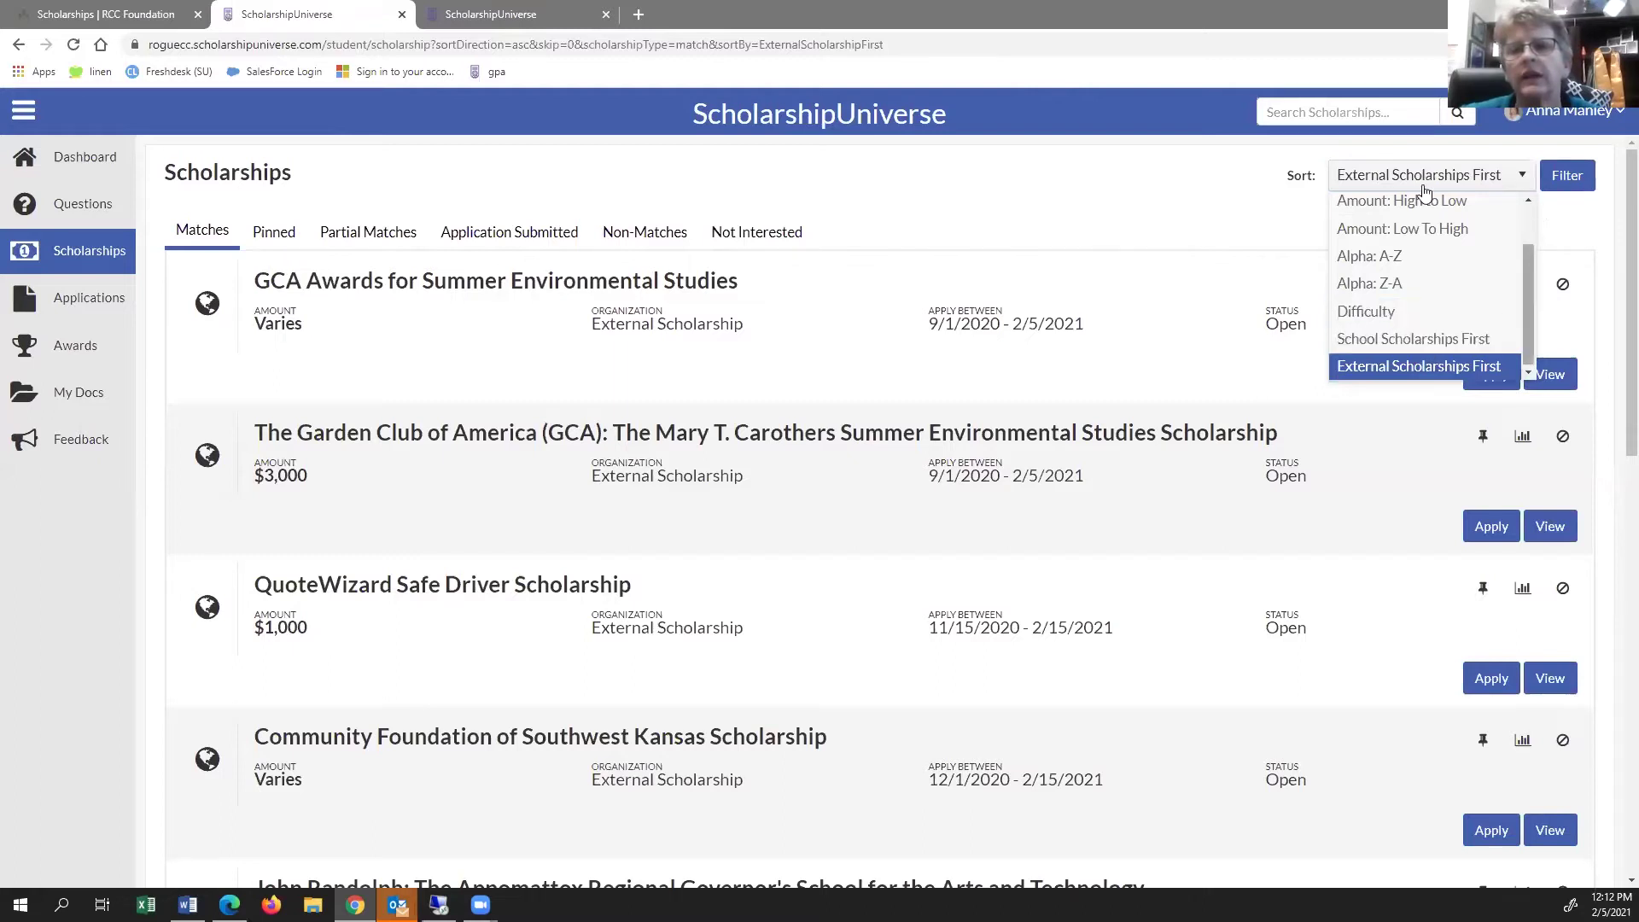
scroll(1394, 209, "up", 2)
left_click(1392, 205)
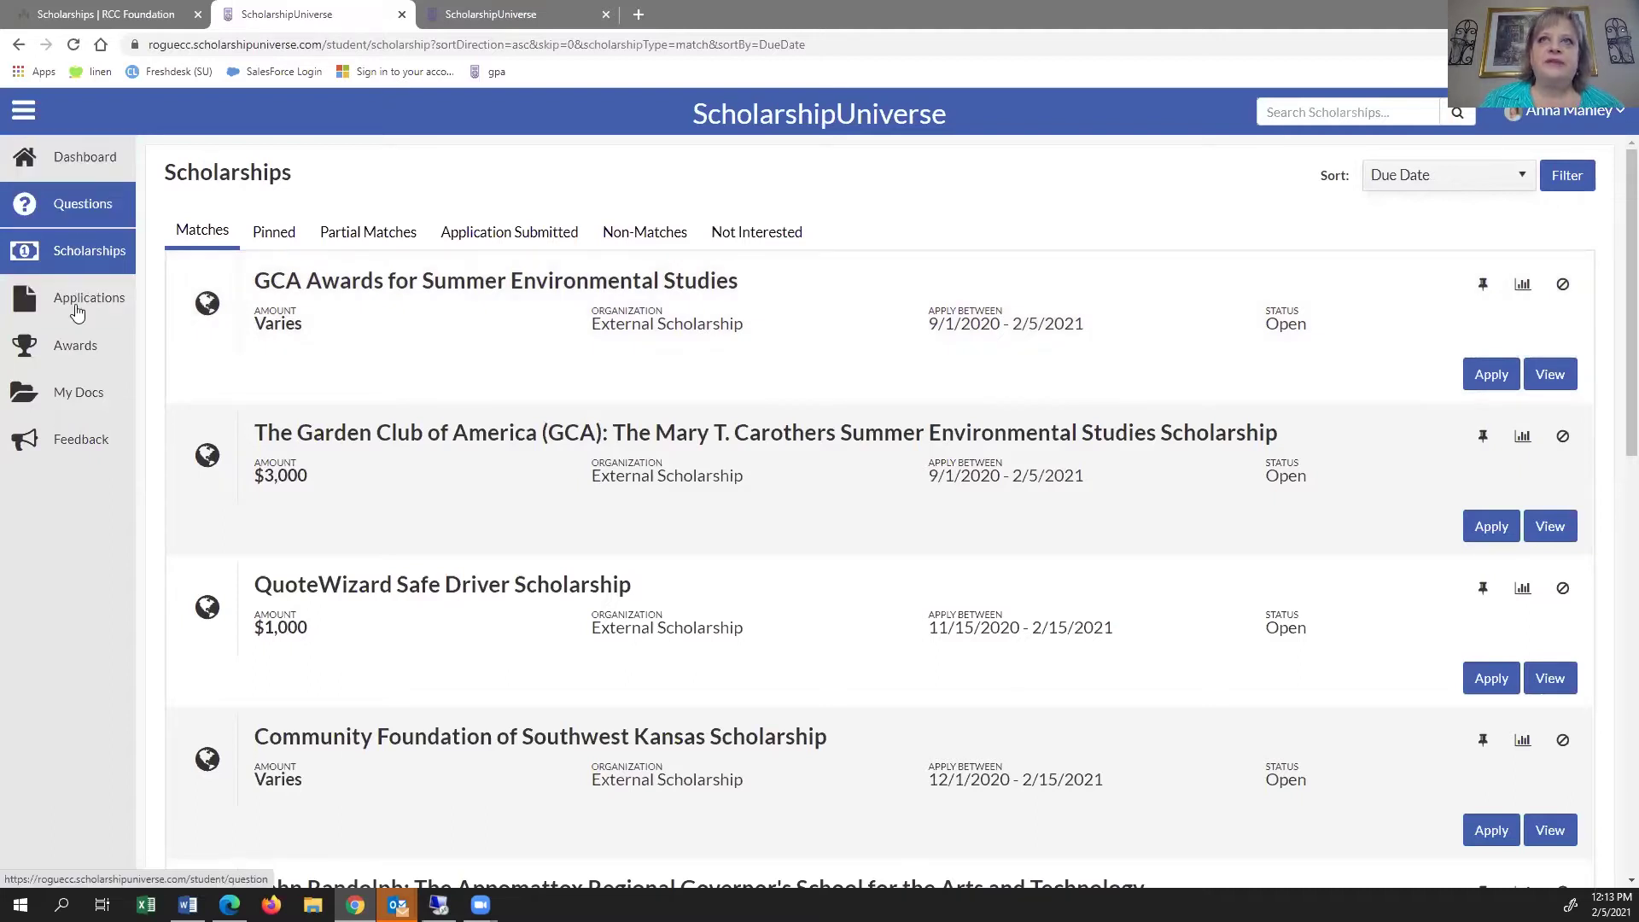
- Open the in-progress RCC Foundation General Application and review its associated scholarships and the Verify Eligibility answers
left_click(74, 305)
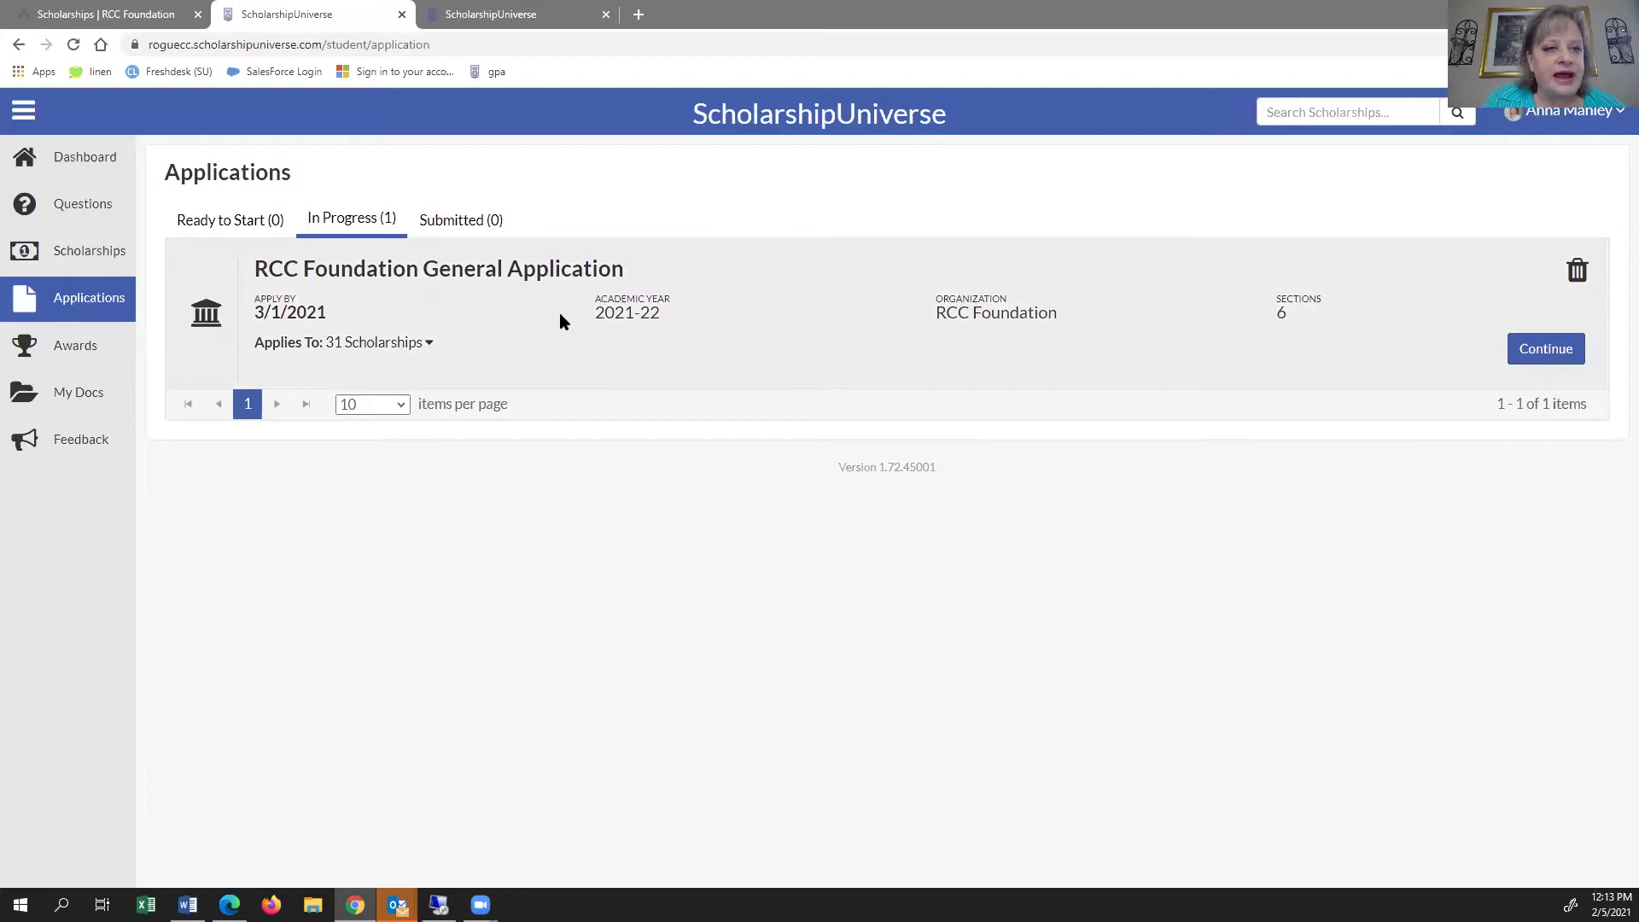
left_click(1529, 347)
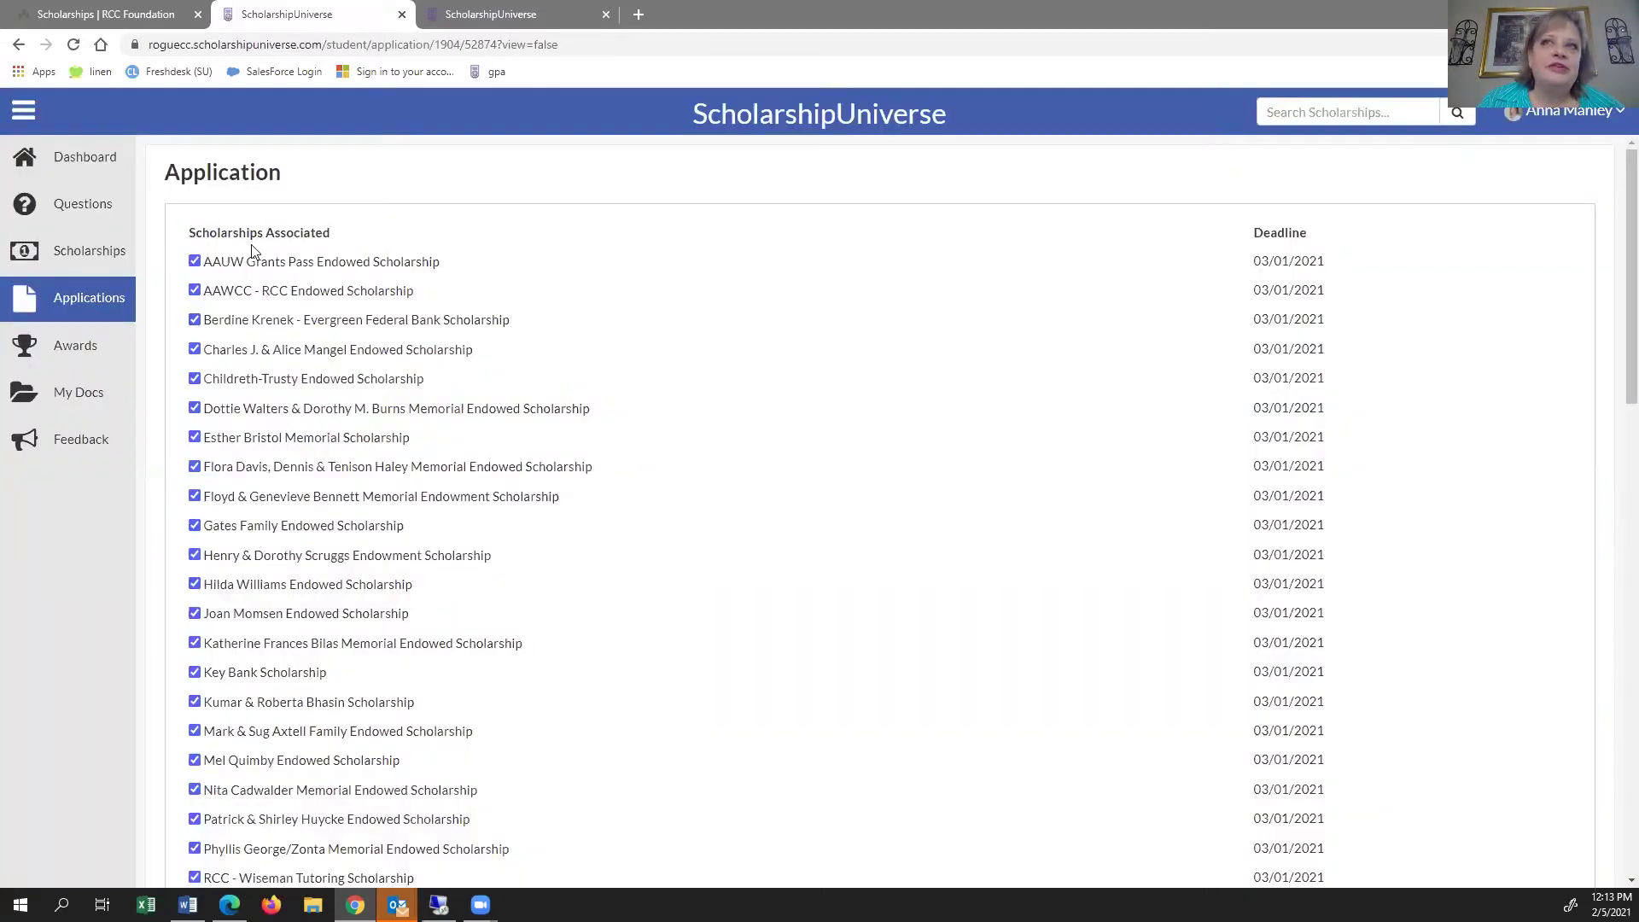
scroll(251, 244, "down", 4)
scroll(253, 250, "down", 3)
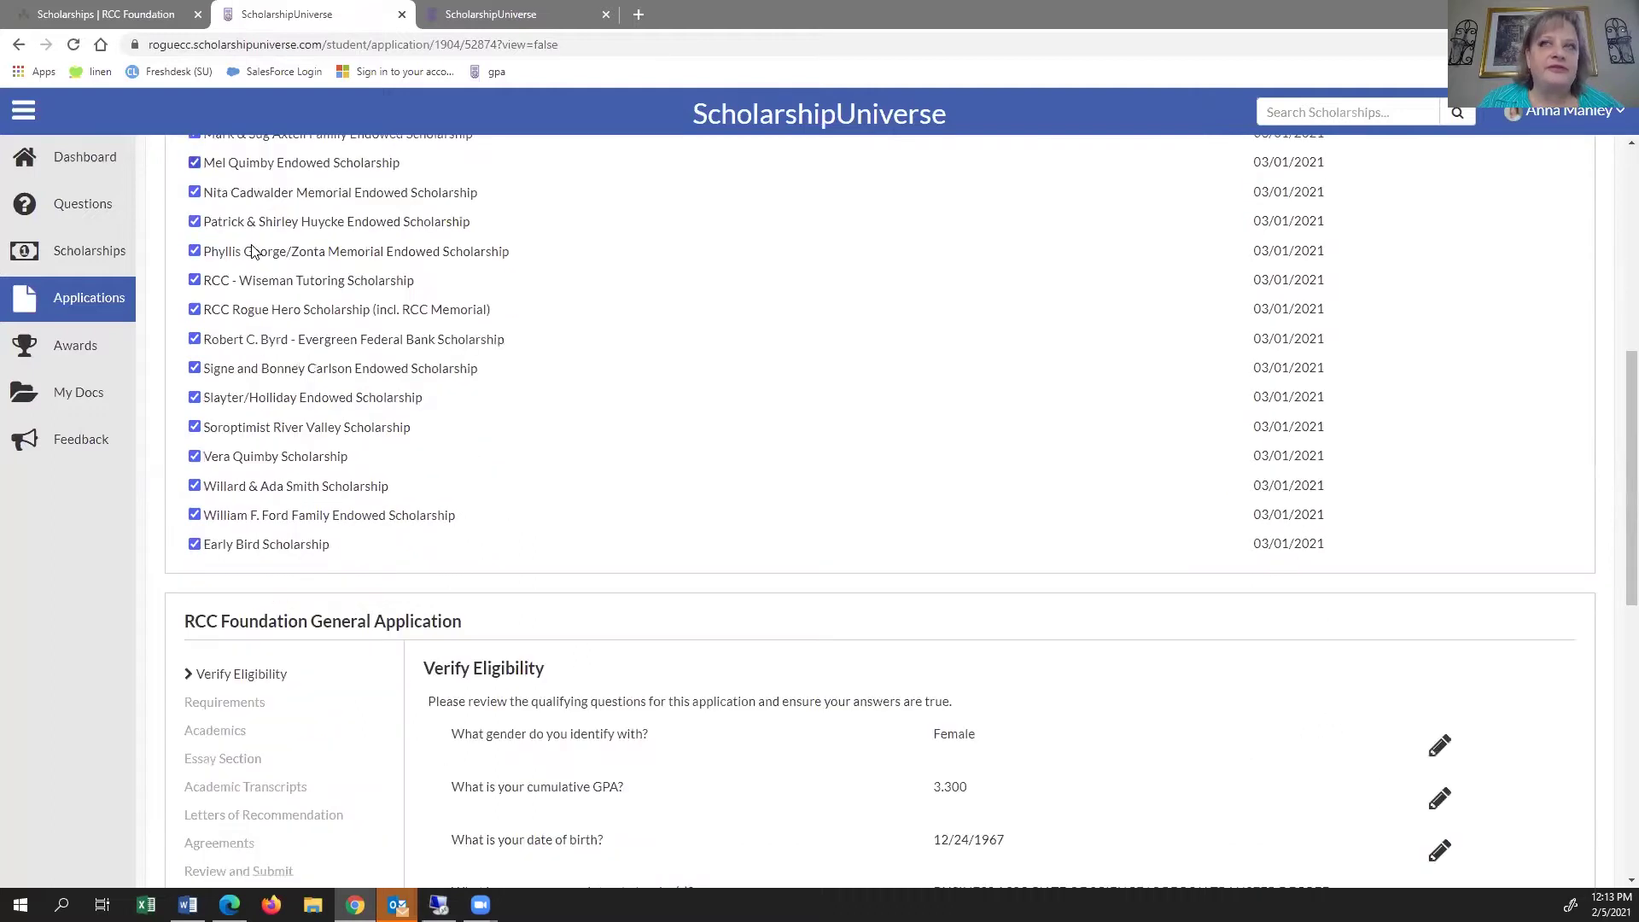
scroll(252, 250, "down", 1)
scroll(253, 250, "down", 2)
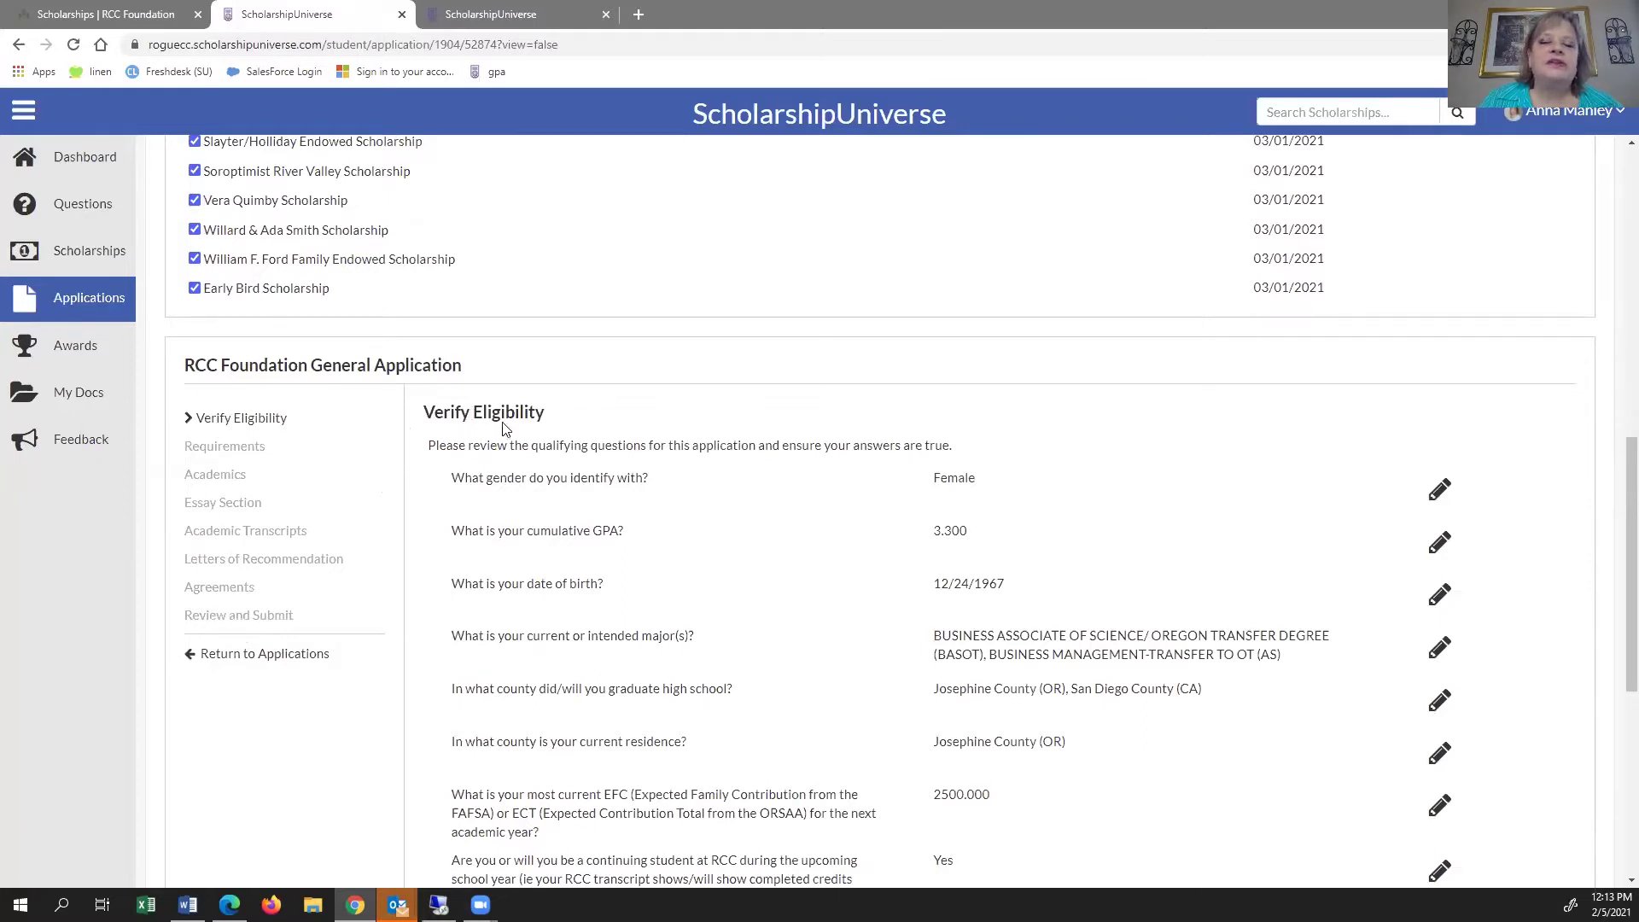
scroll(504, 428, "down", 2)
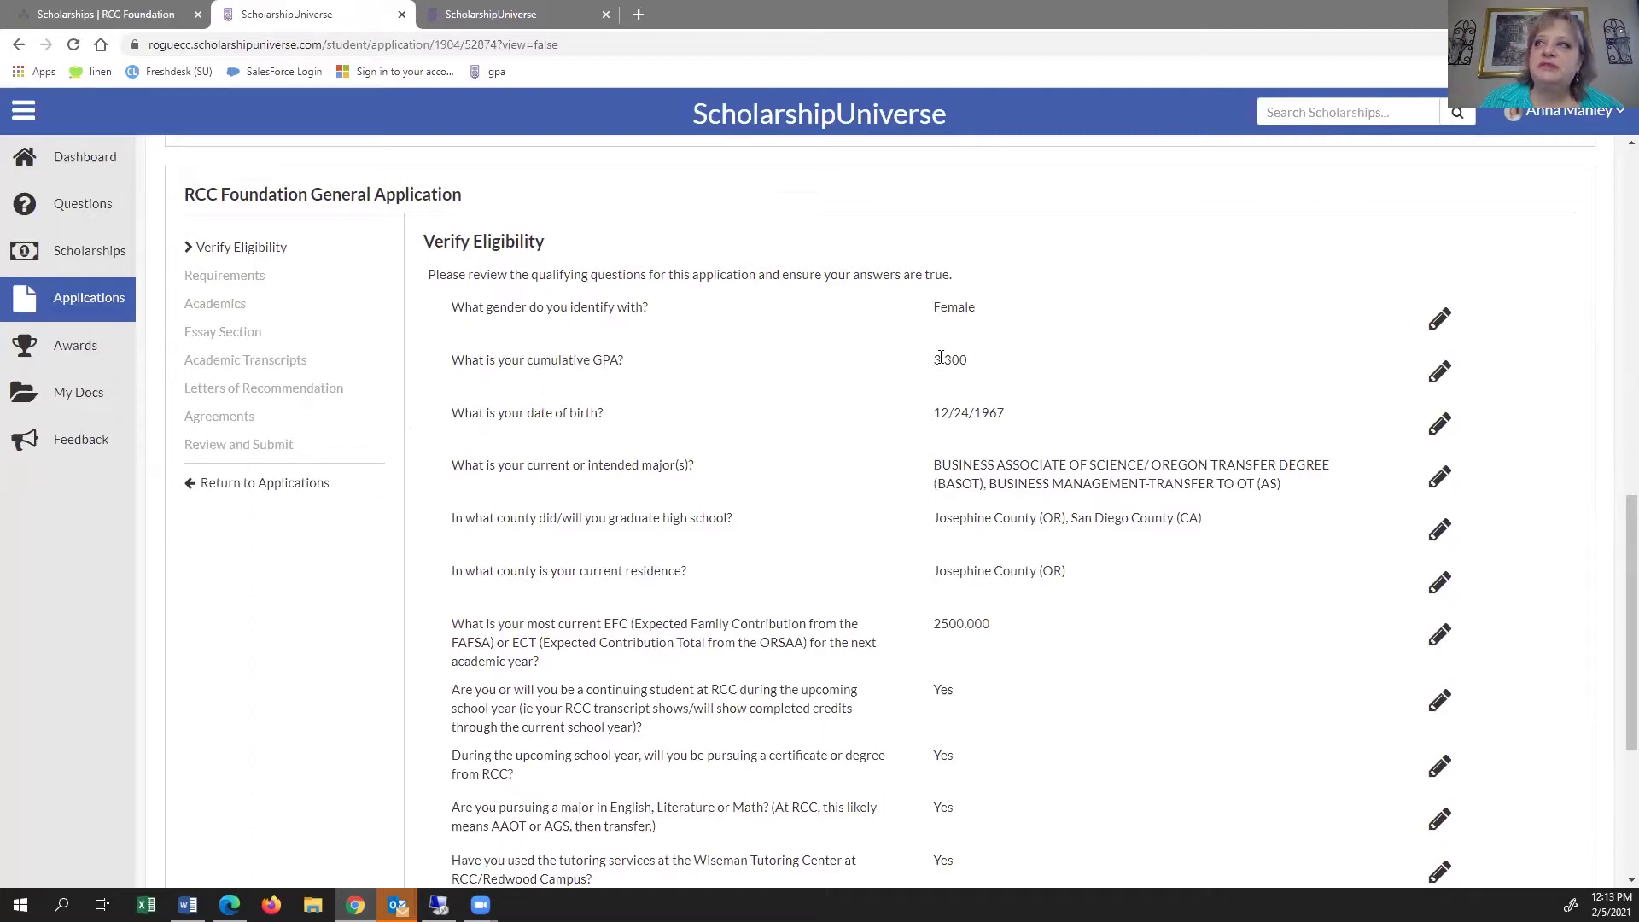
- Change the cumulative GPA answer to 3.5 and return to the application
left_click(1440, 376)
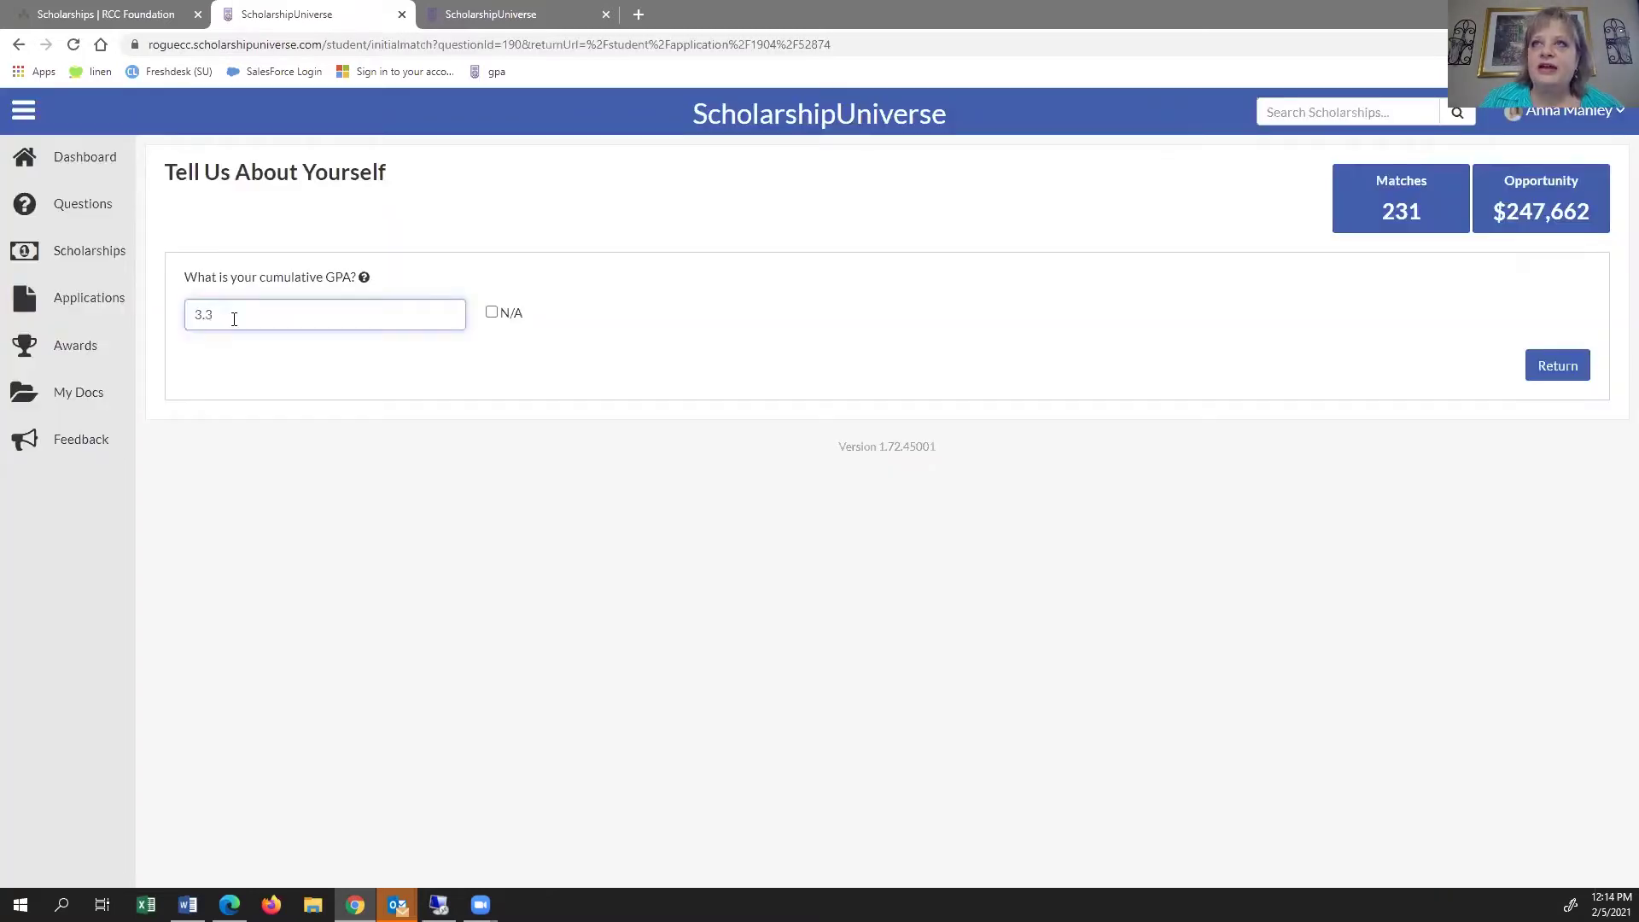
key("BackSpace")
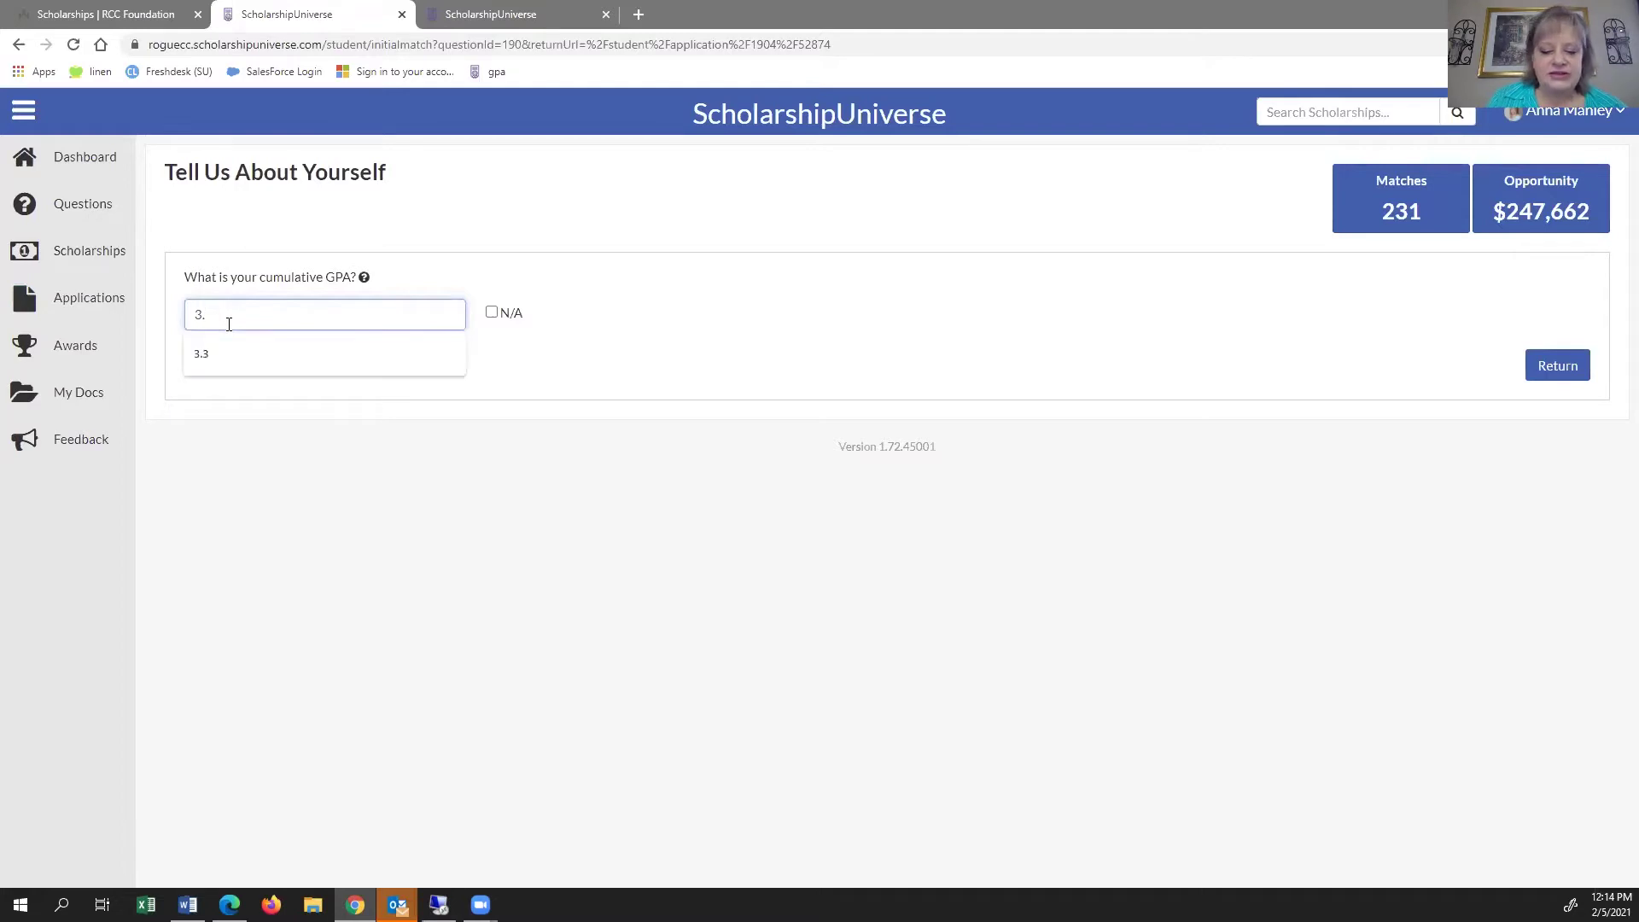
type("5")
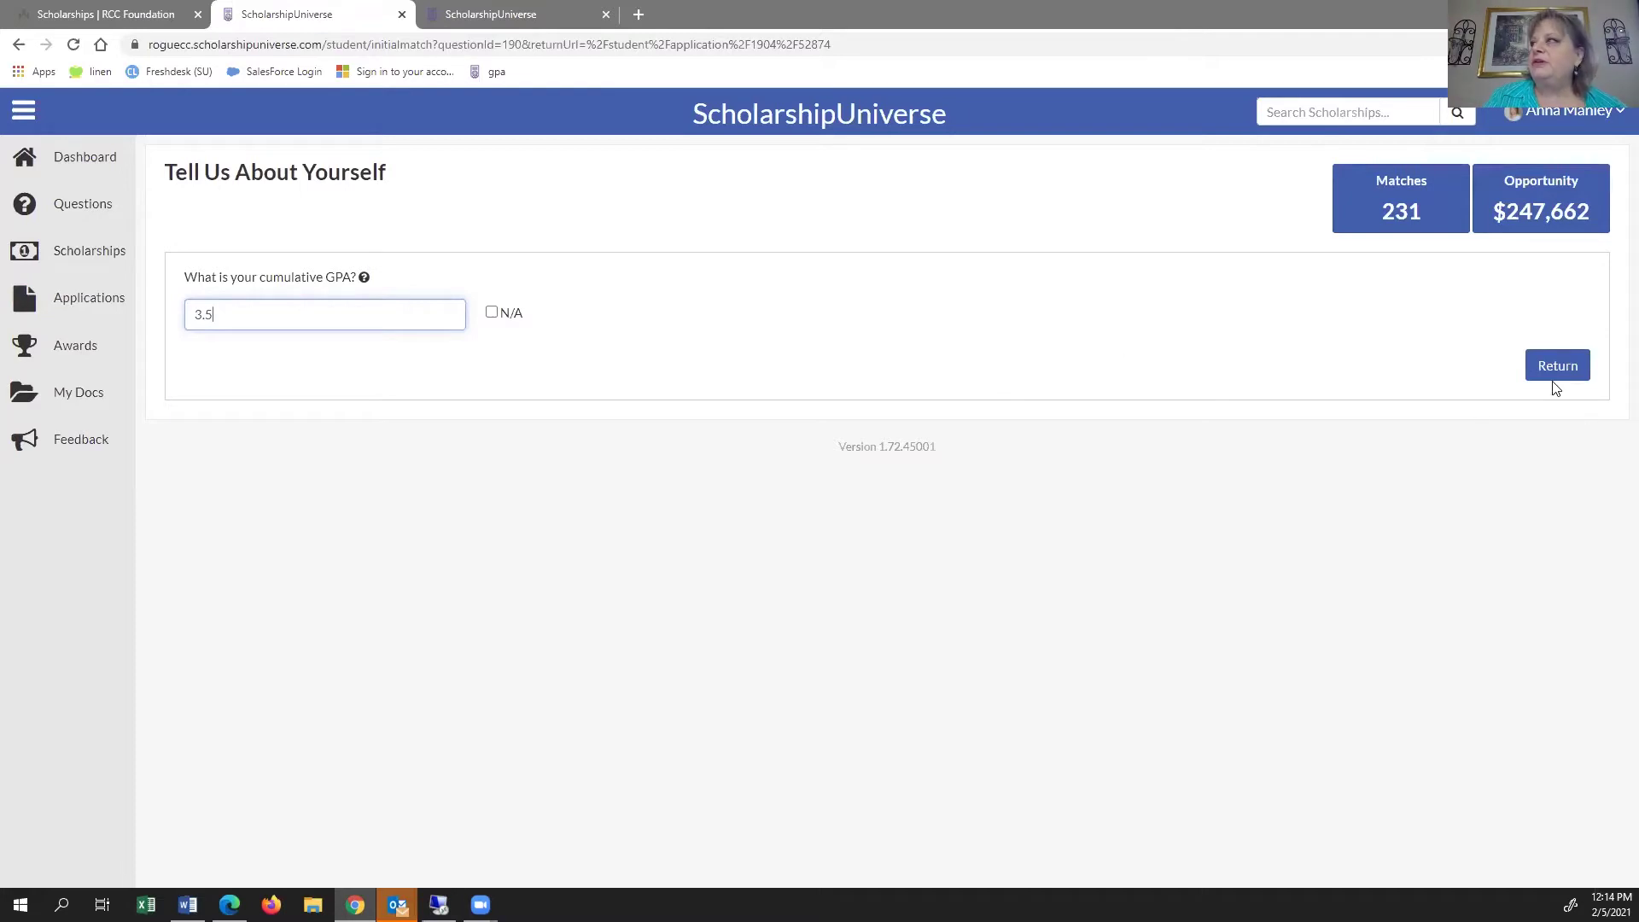
left_click(1542, 358)
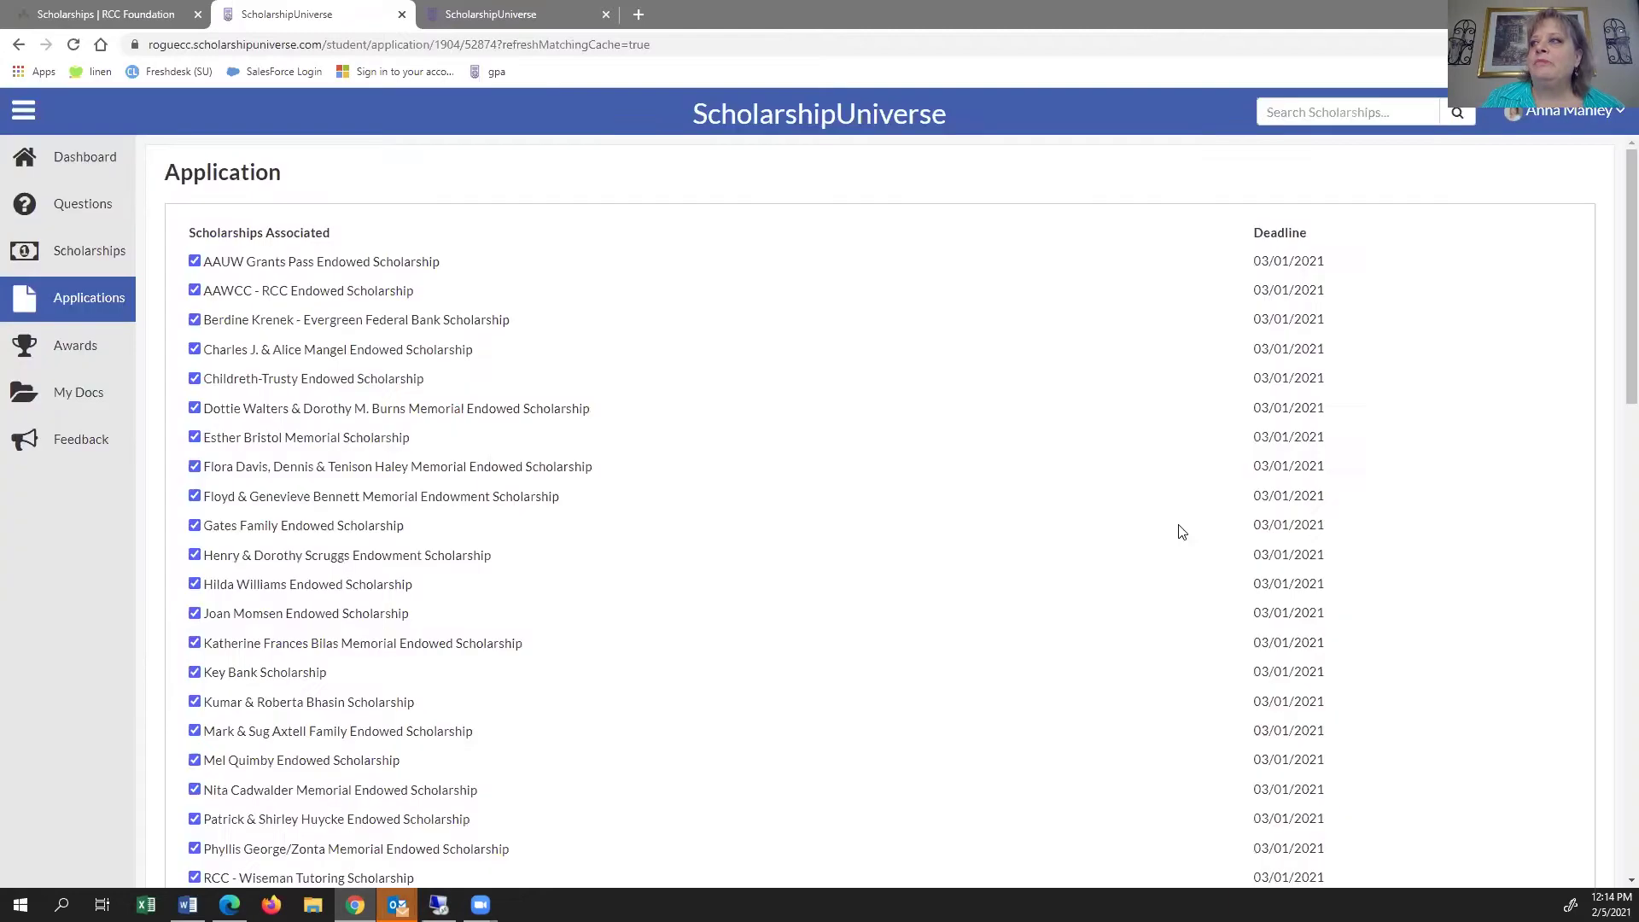
- Review the eligibility answers, verify that all information is correct, and continue to the Requirements section
scroll(1160, 507, "down", 10)
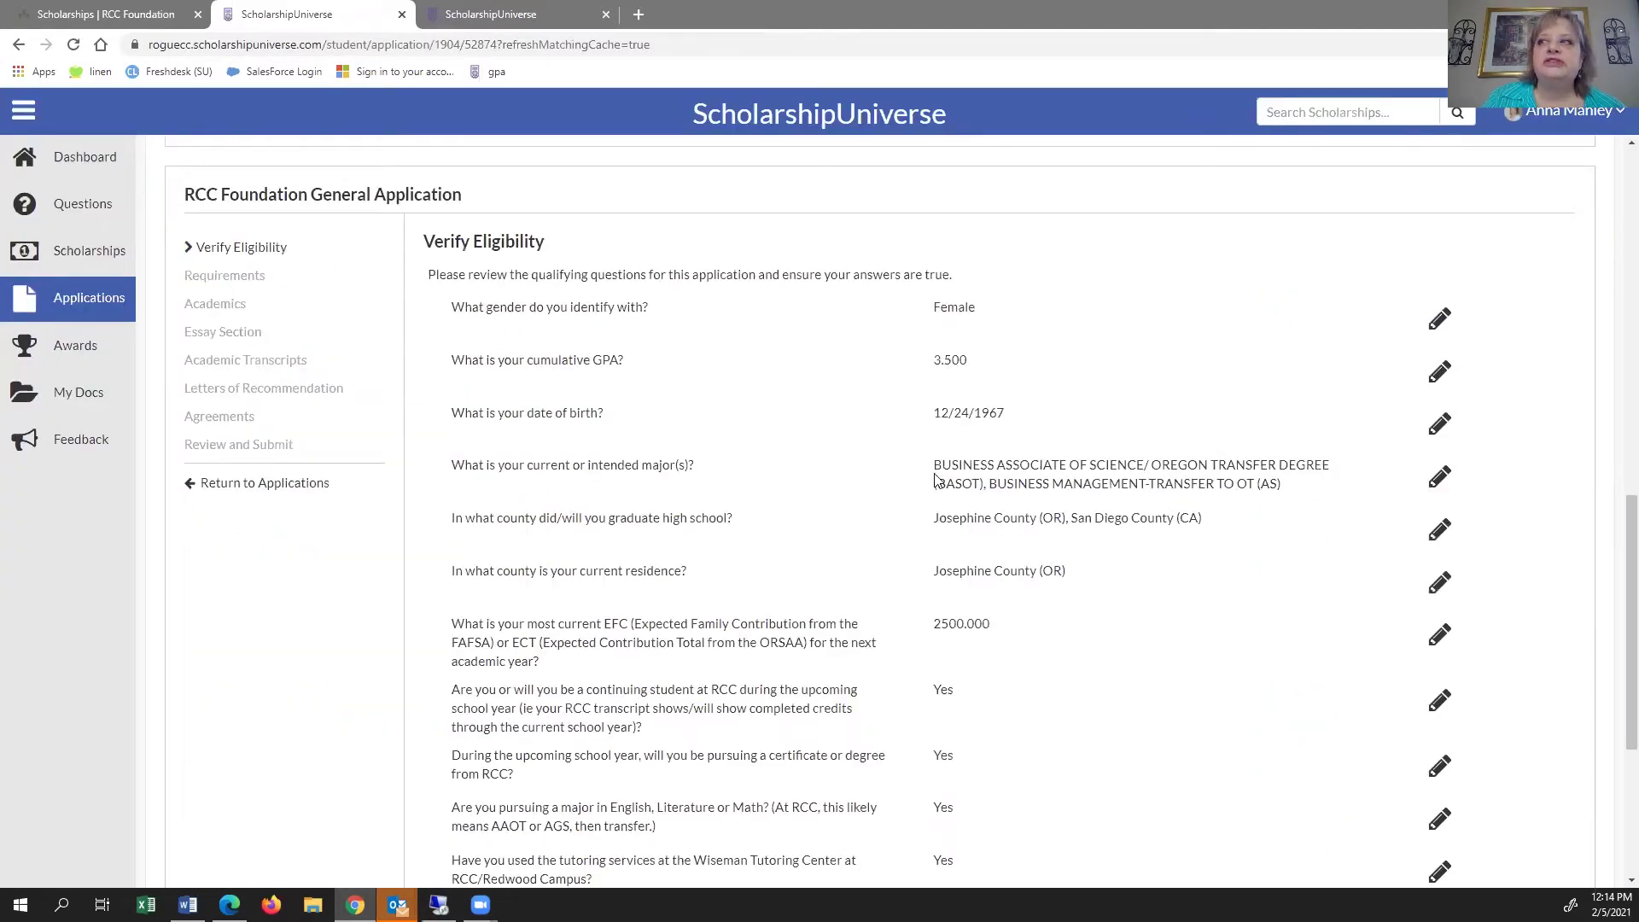
scroll(935, 481, "down", 4)
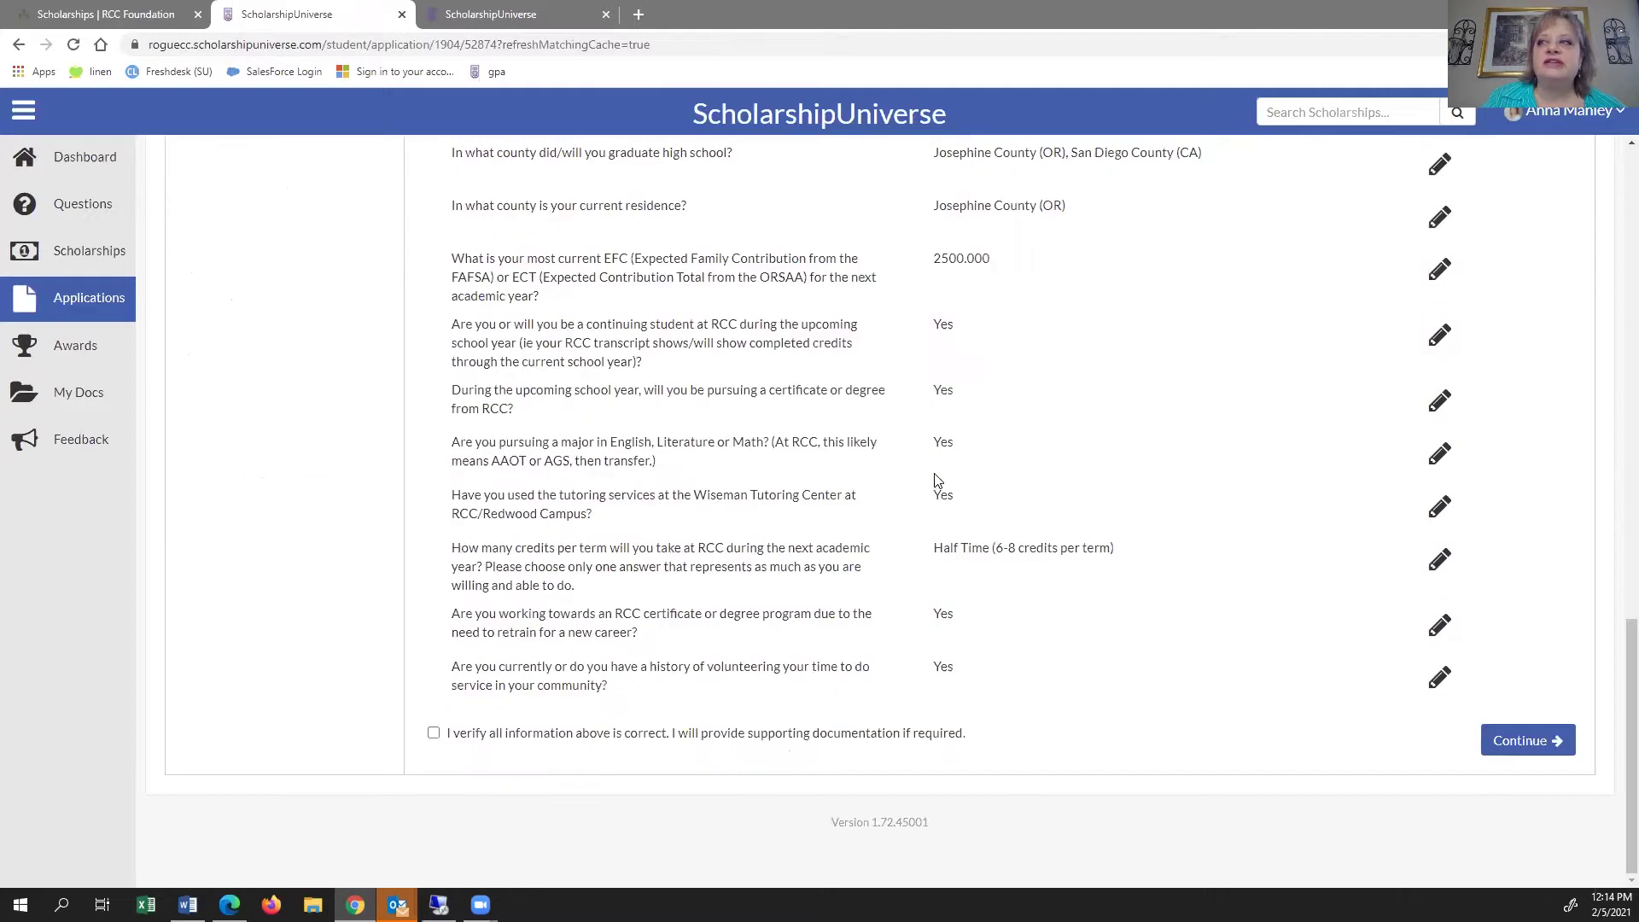
left_click(1512, 752)
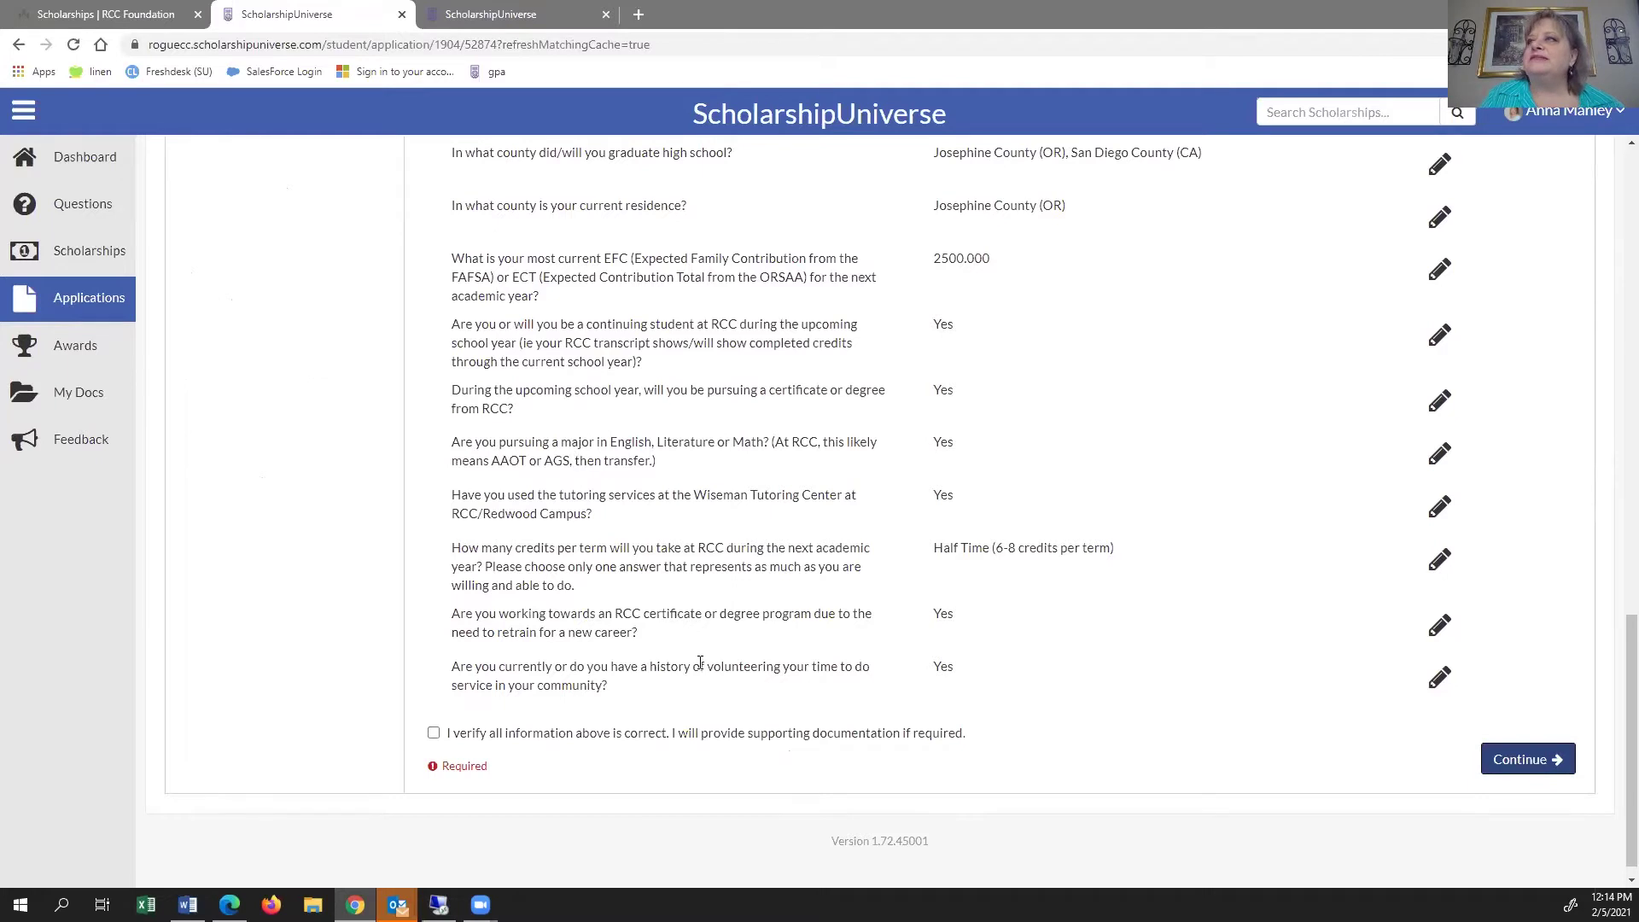
scroll(700, 663, "up", 5)
scroll(629, 716, "down", 6)
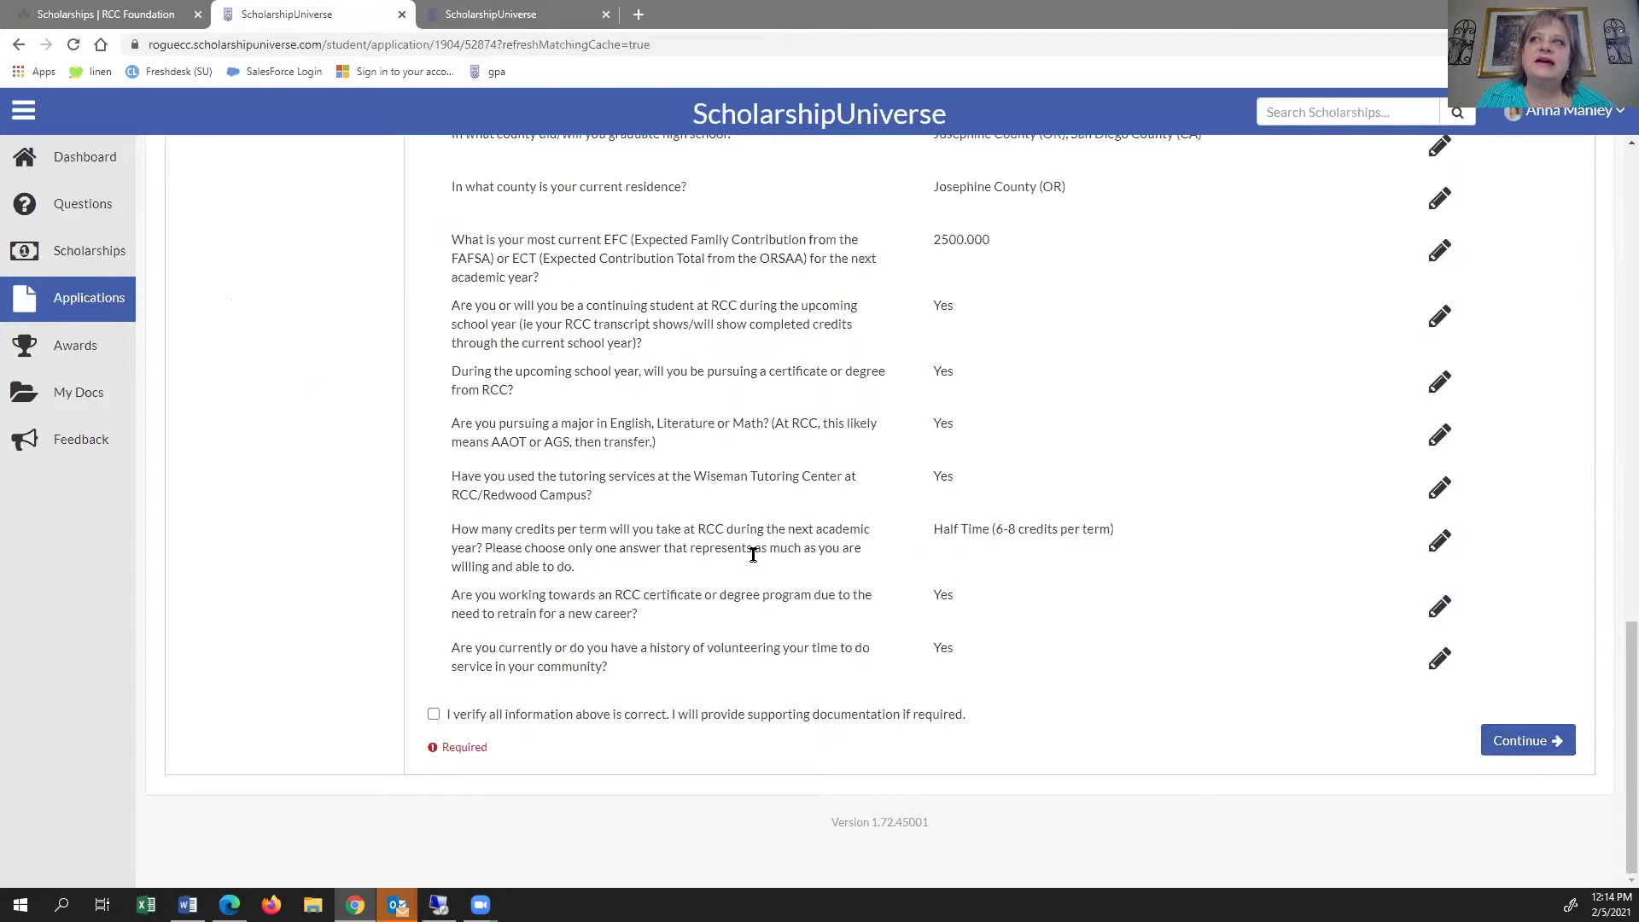
scroll(754, 553, "up", 10)
scroll(472, 695, "down", 7)
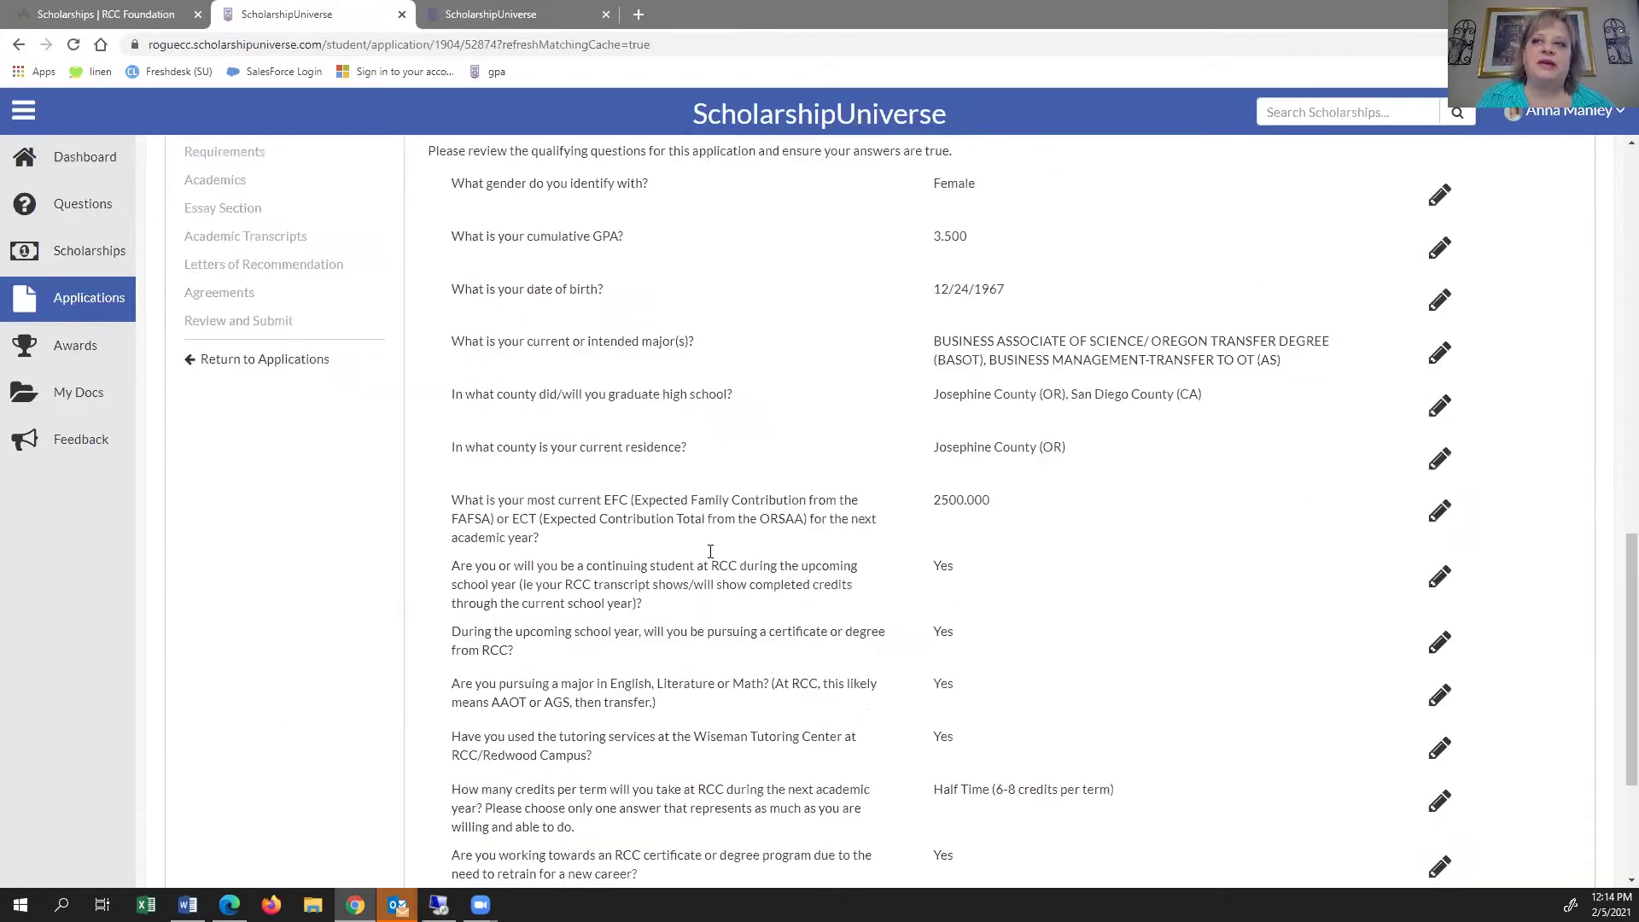
scroll(432, 725, "down", 3)
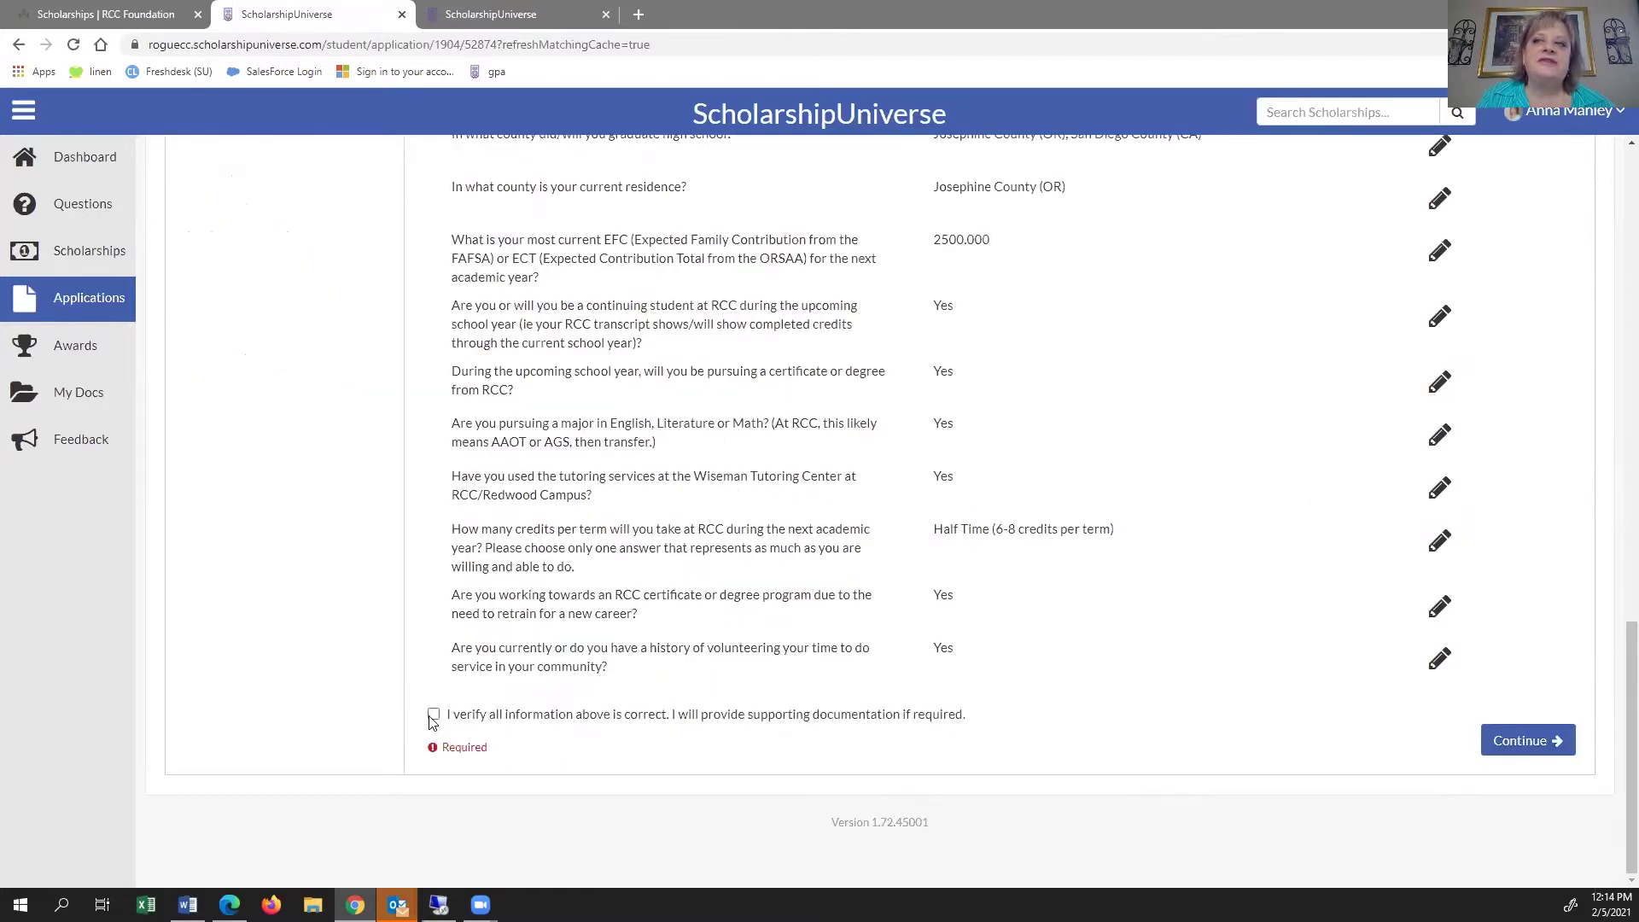
left_click(434, 715)
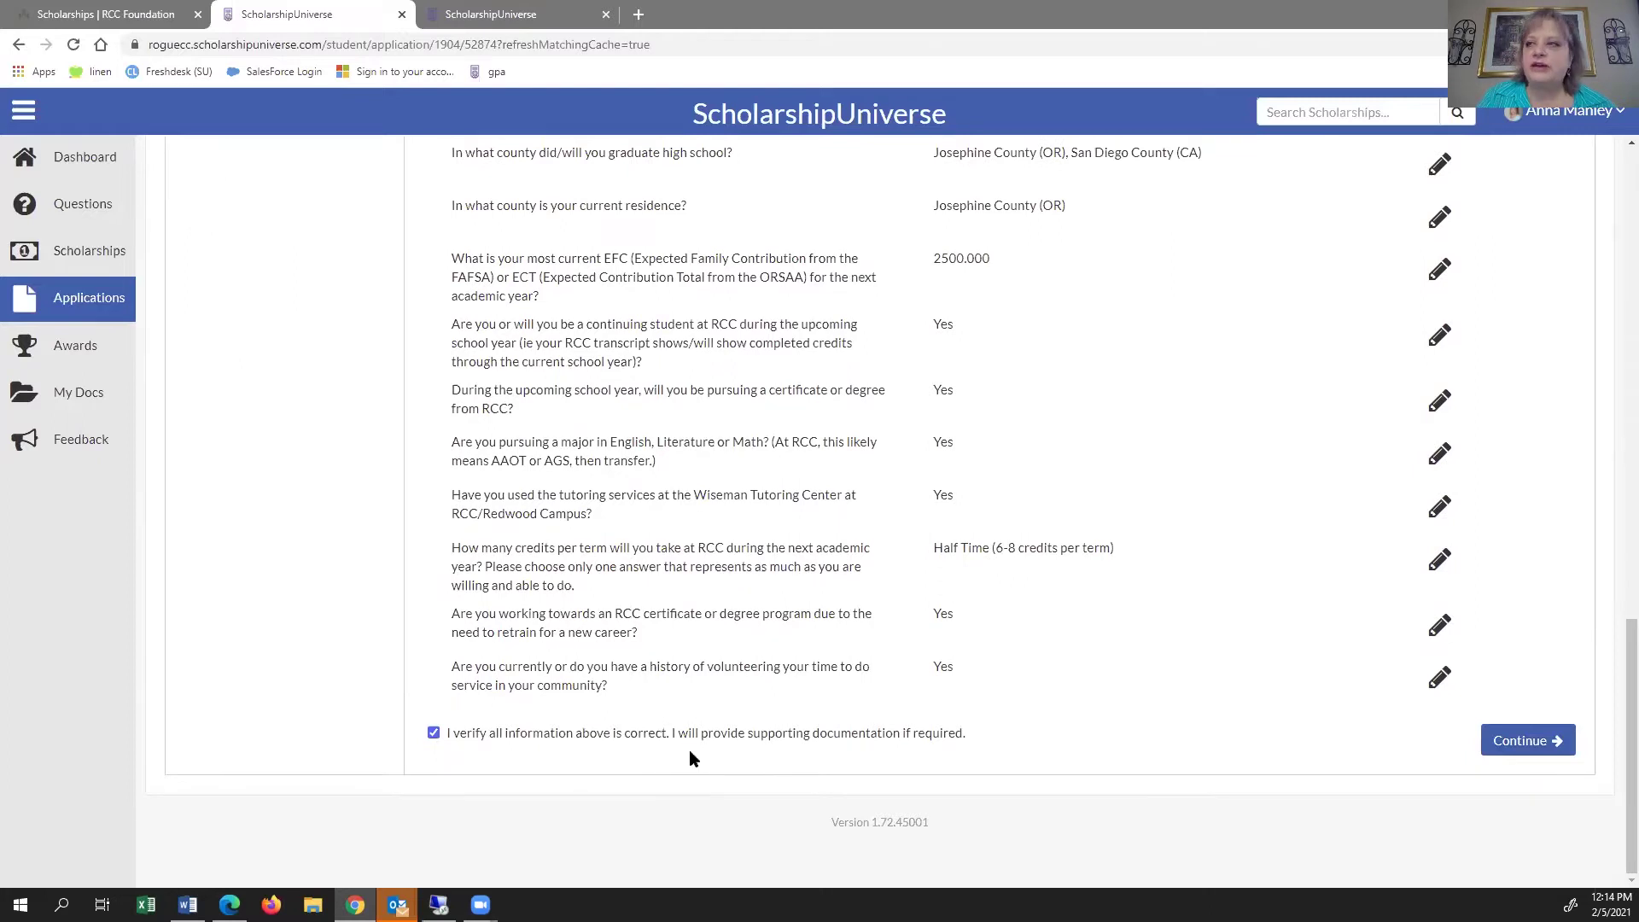
left_click(1506, 749)
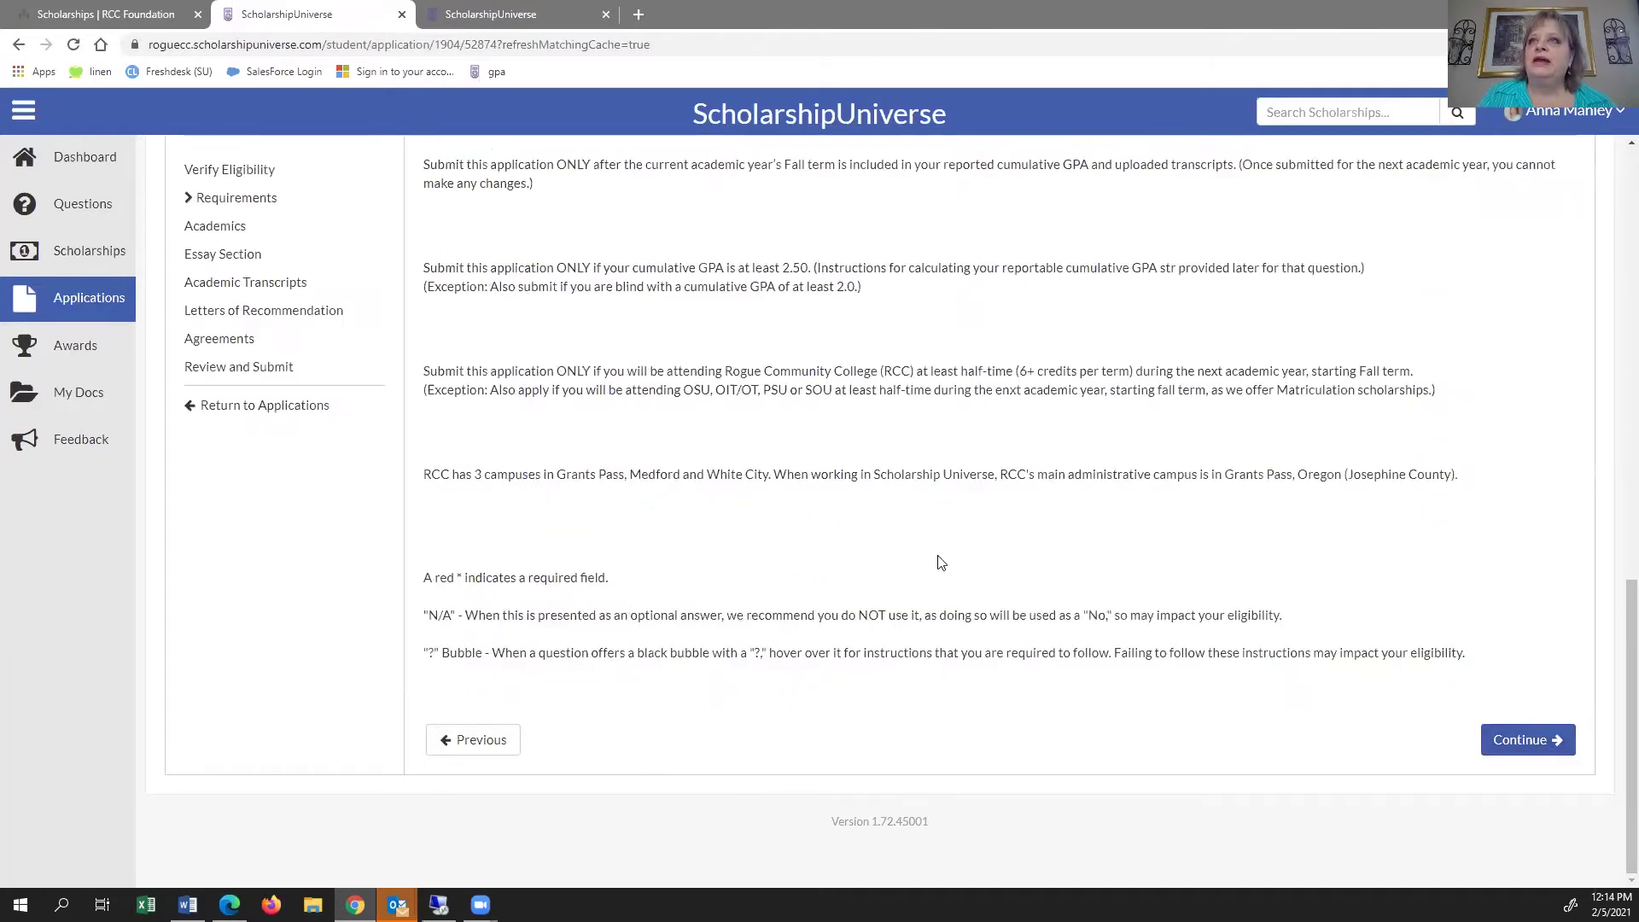
- Read the application's submission requirements and continue to the Academics section to check the listed majors
scroll(937, 562, "up", 2)
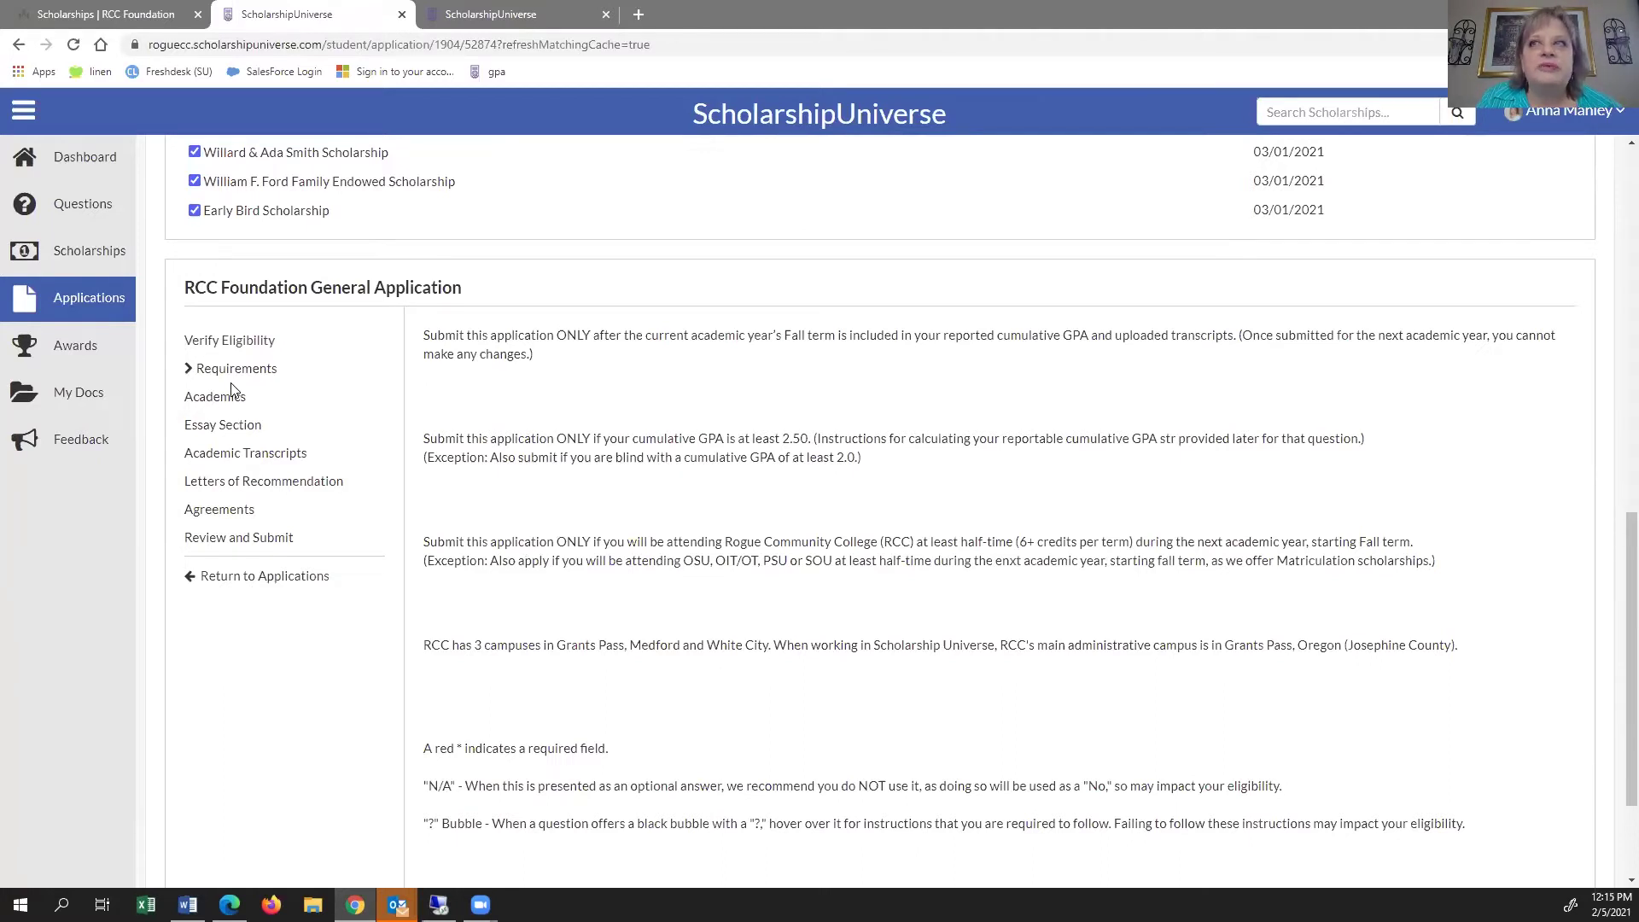
scroll(572, 372, "down", 1)
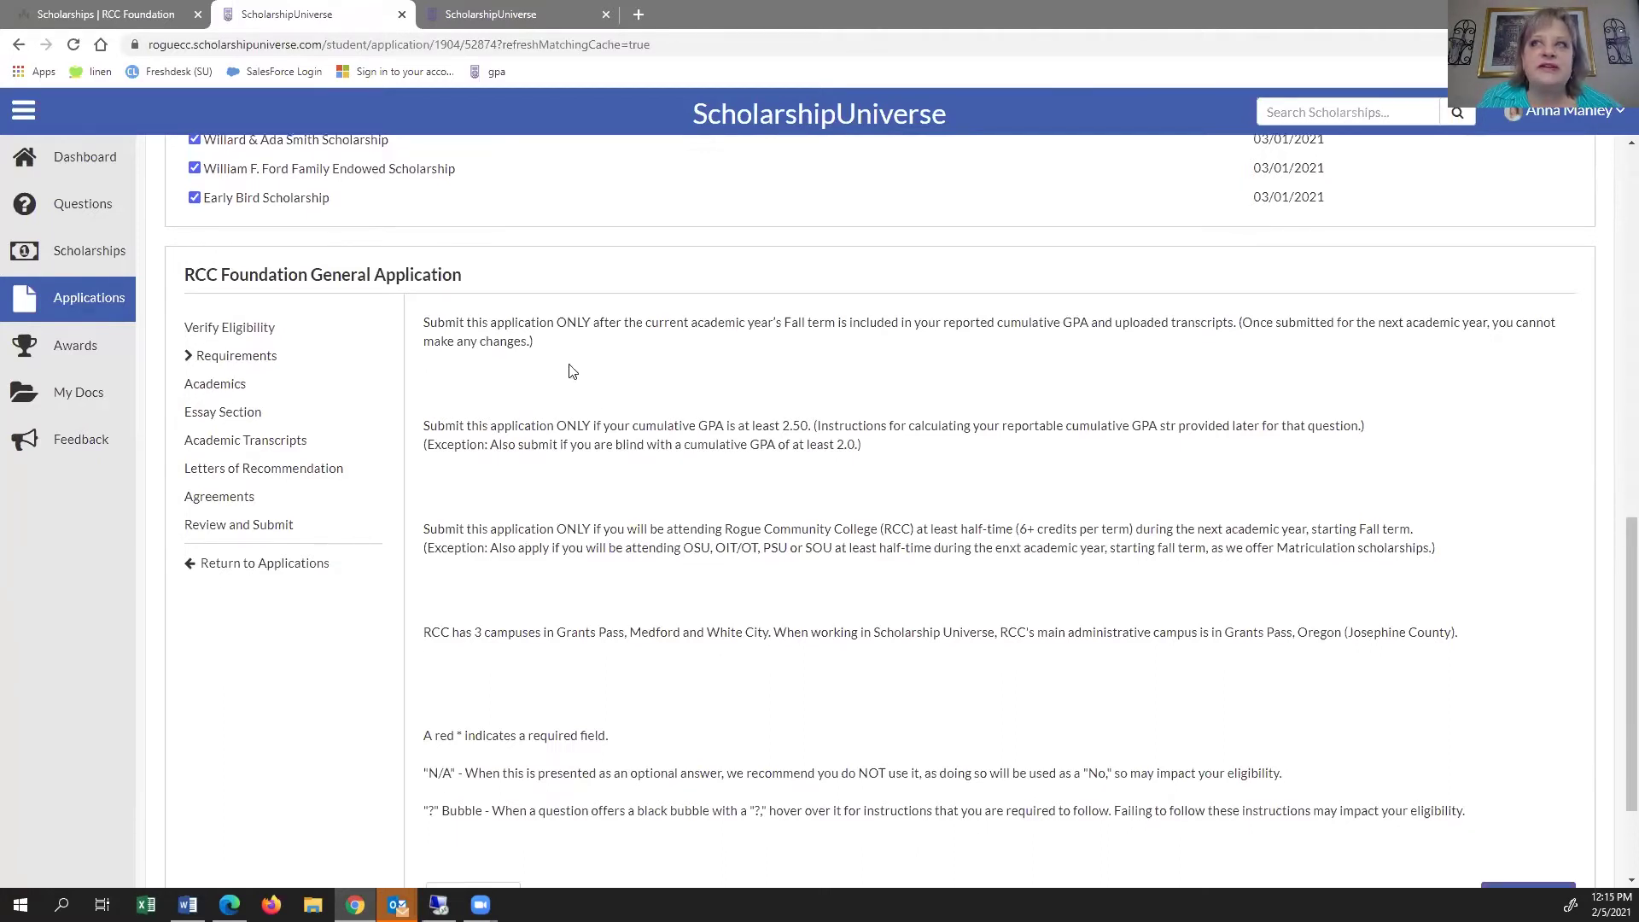
scroll(572, 372, "down", 2)
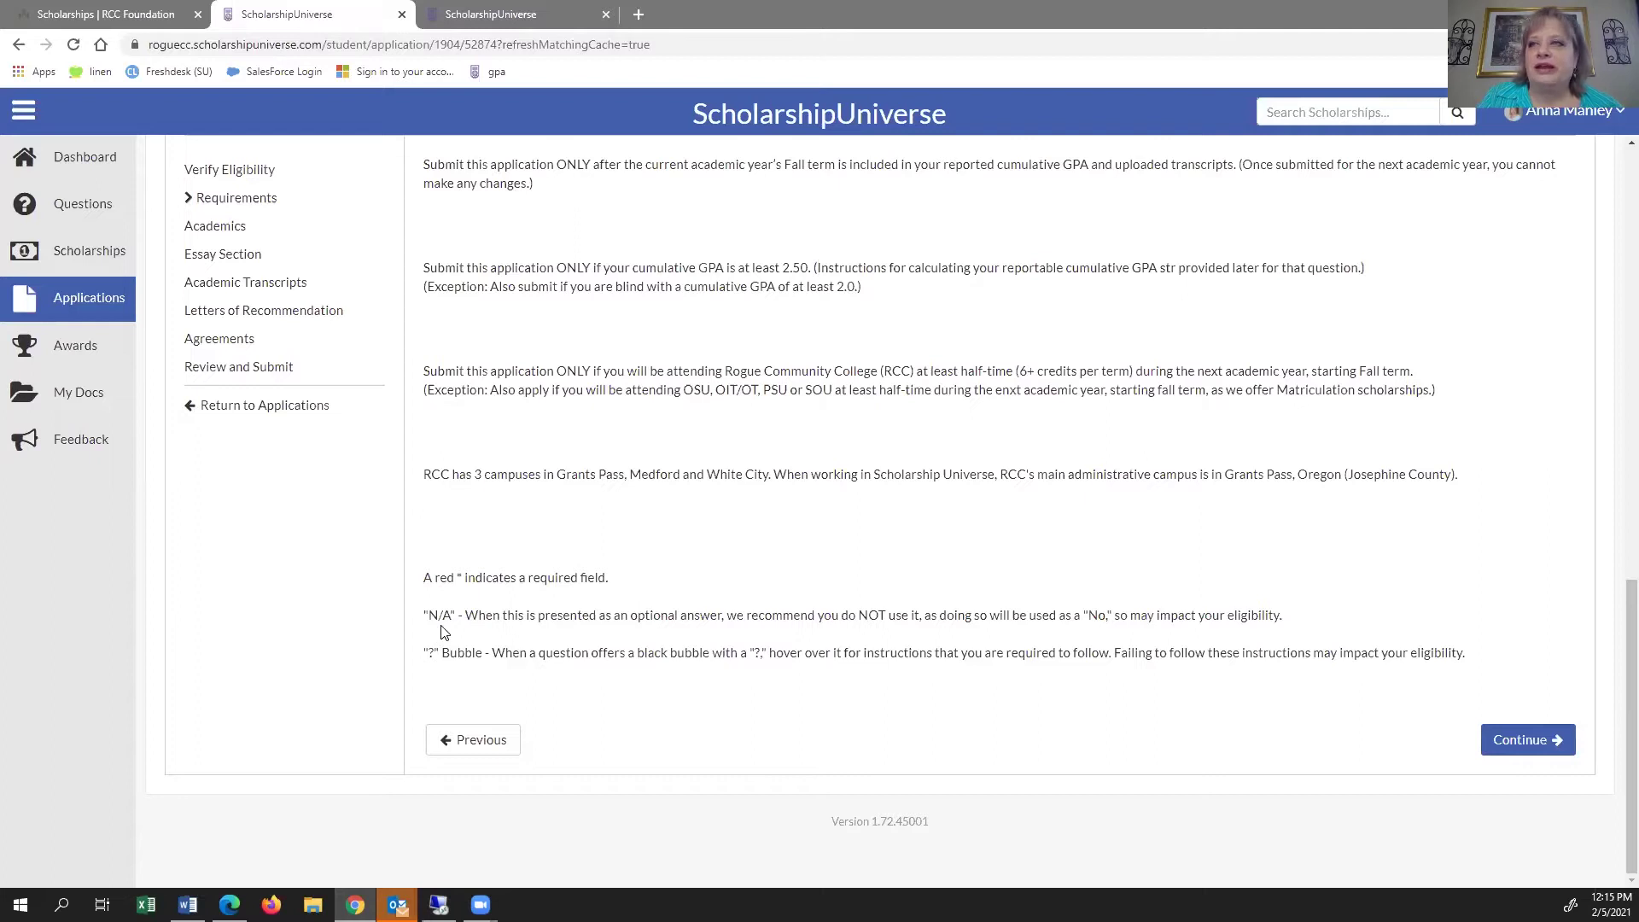
left_click(1533, 748)
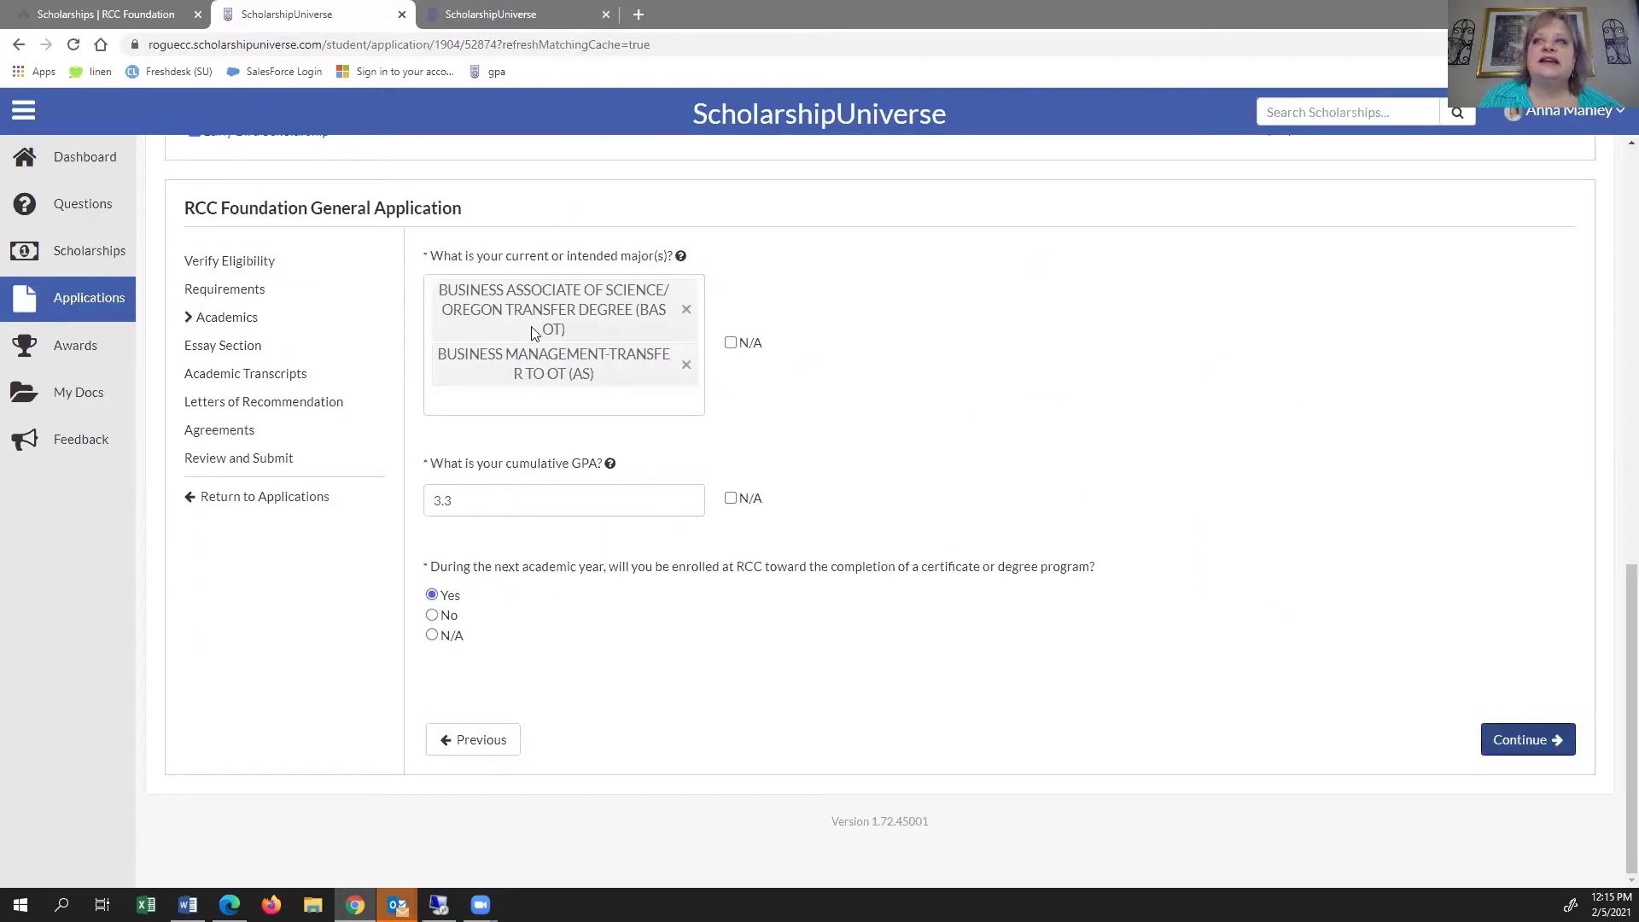
left_click(479, 335)
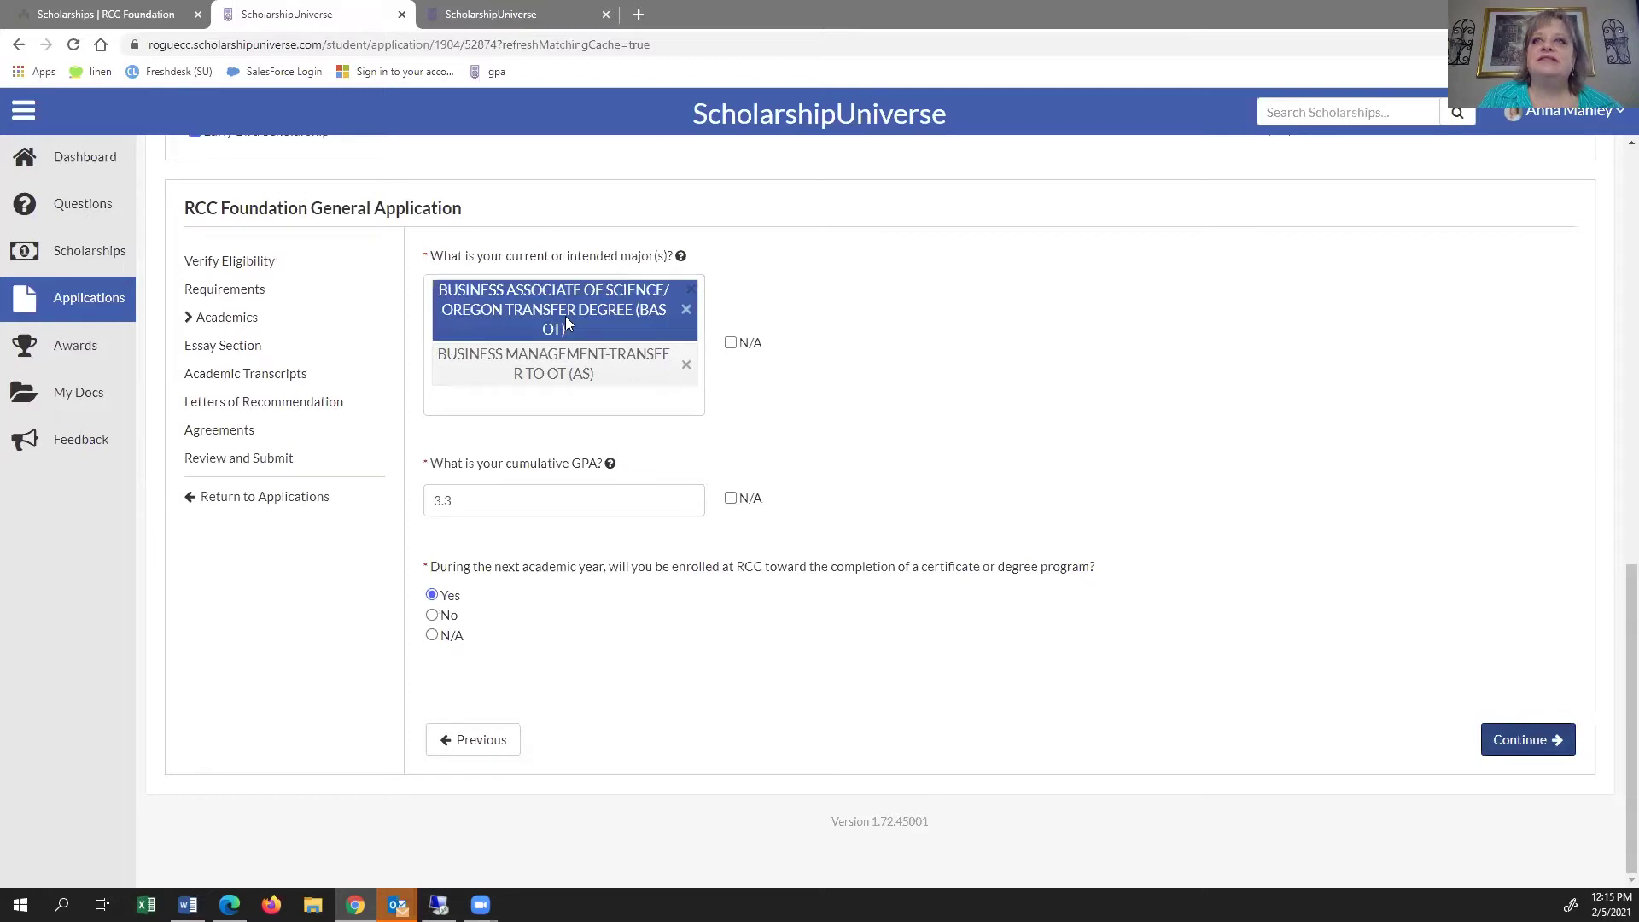
- Review the required and scholarship-specific essay prompts in the Essay Section, leaving them blank, and continue to Academic Transcripts
left_click(208, 352)
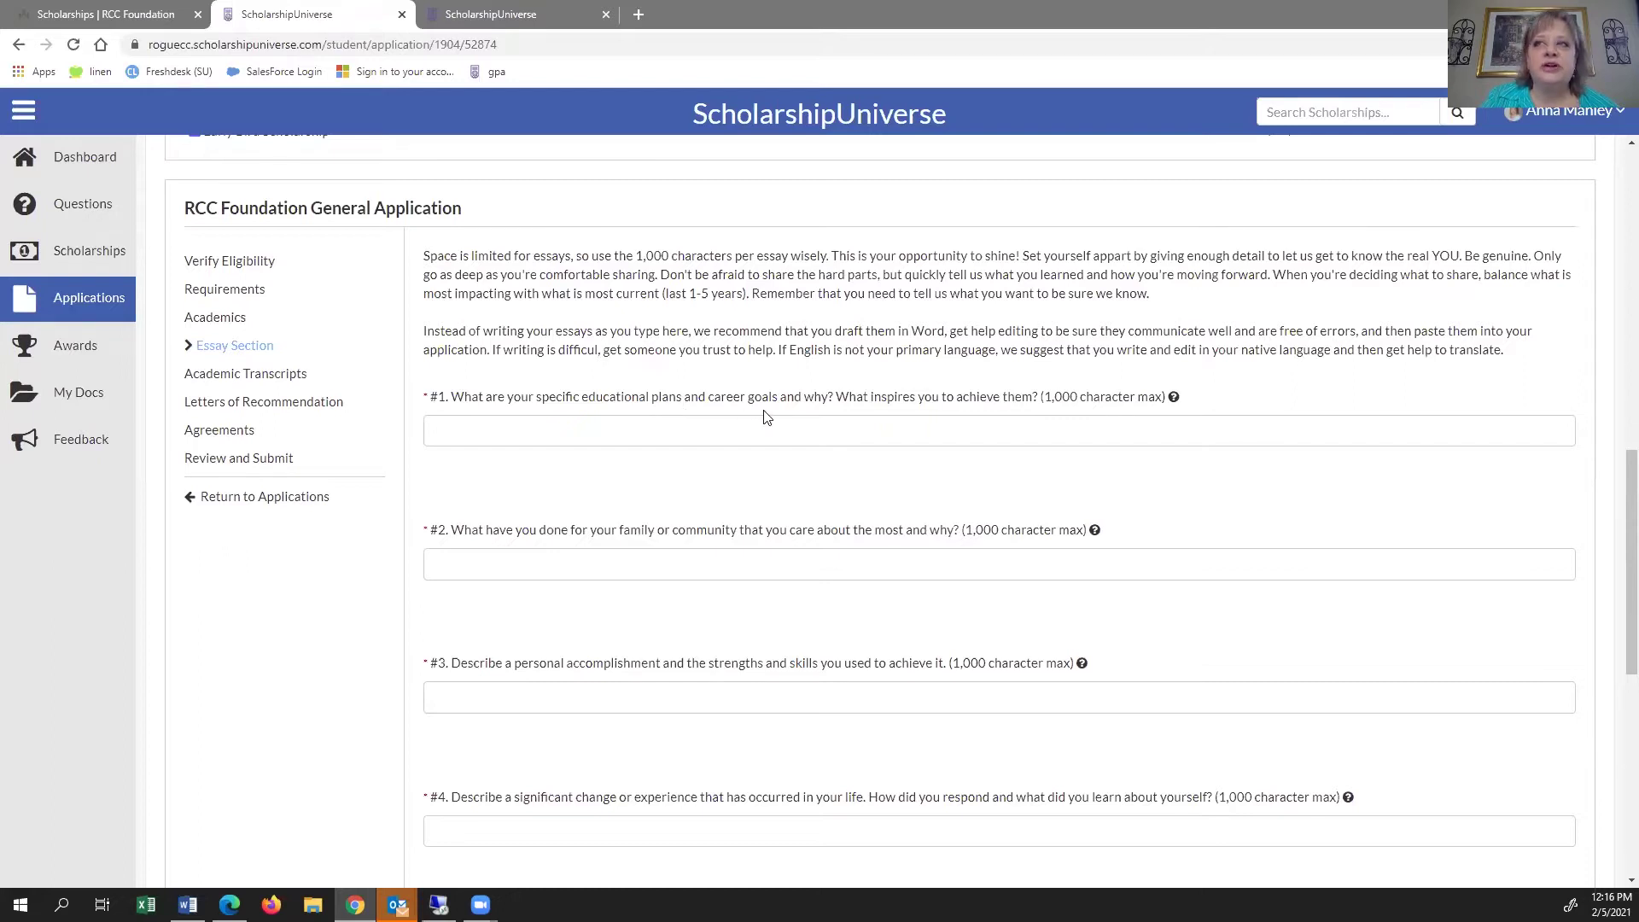
scroll(642, 564, "down", 2)
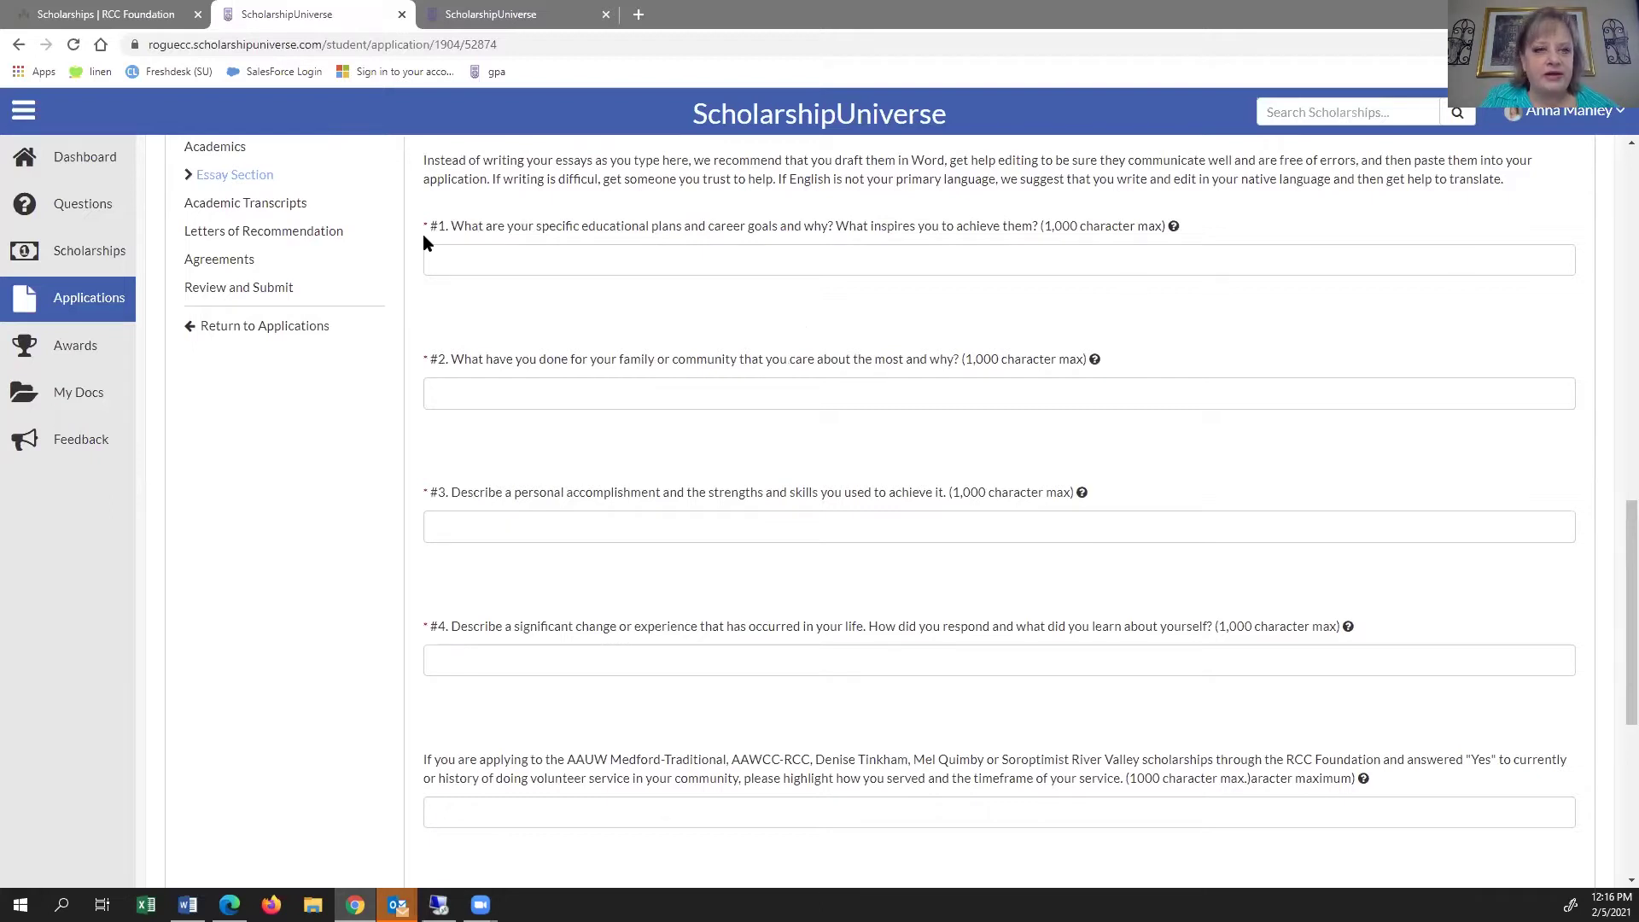
scroll(512, 366, "down", 3)
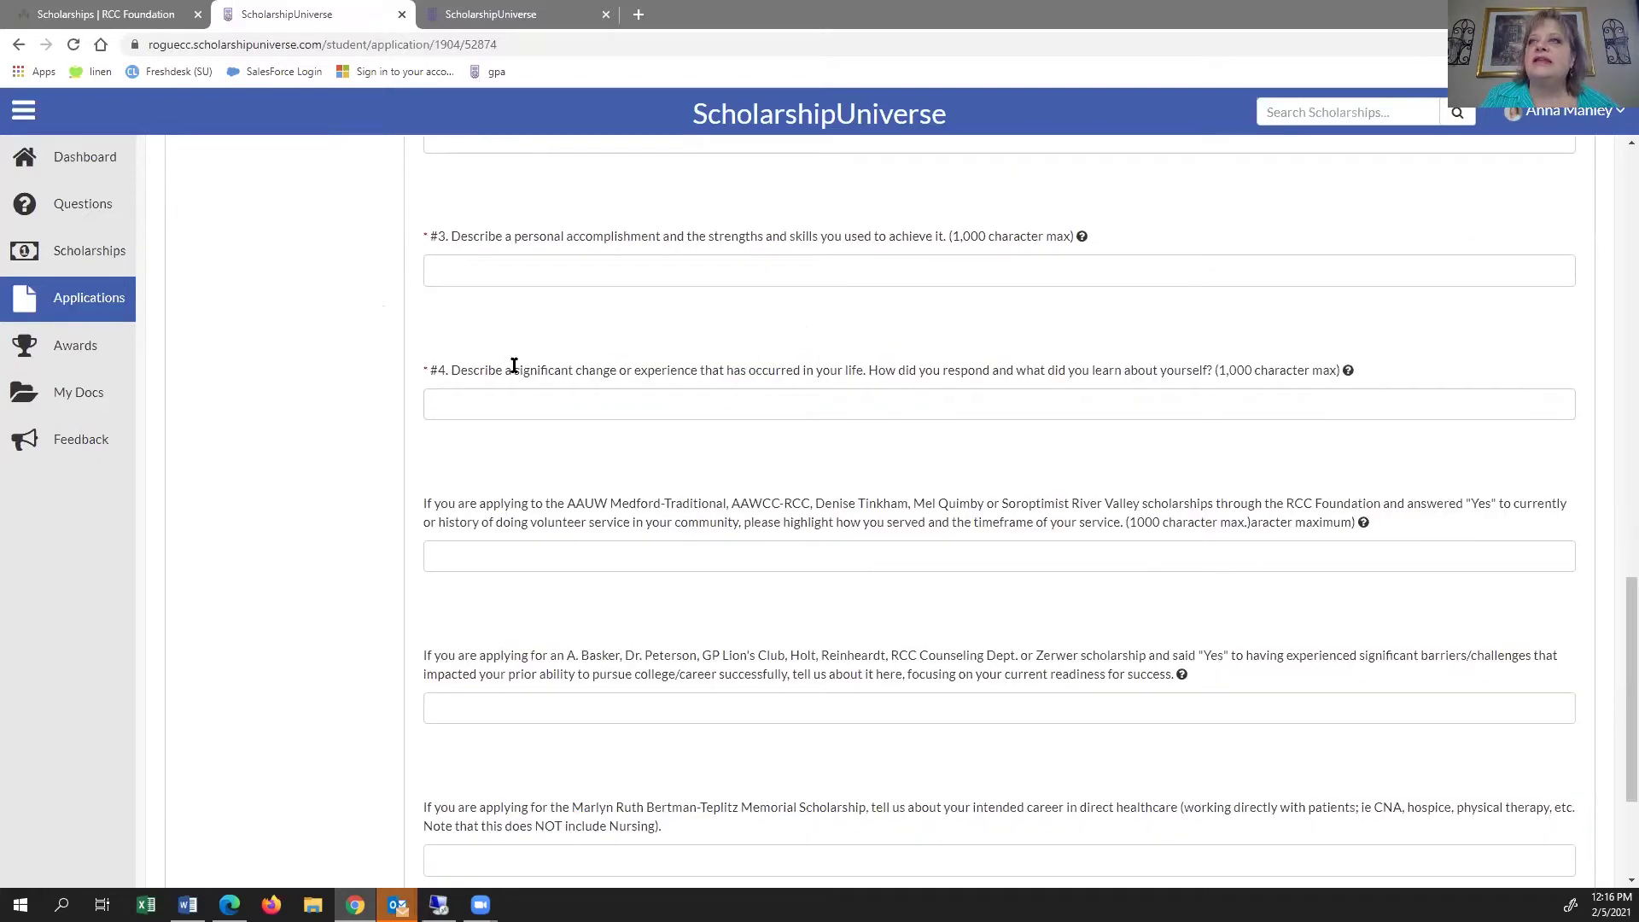
scroll(486, 370, "down", 2)
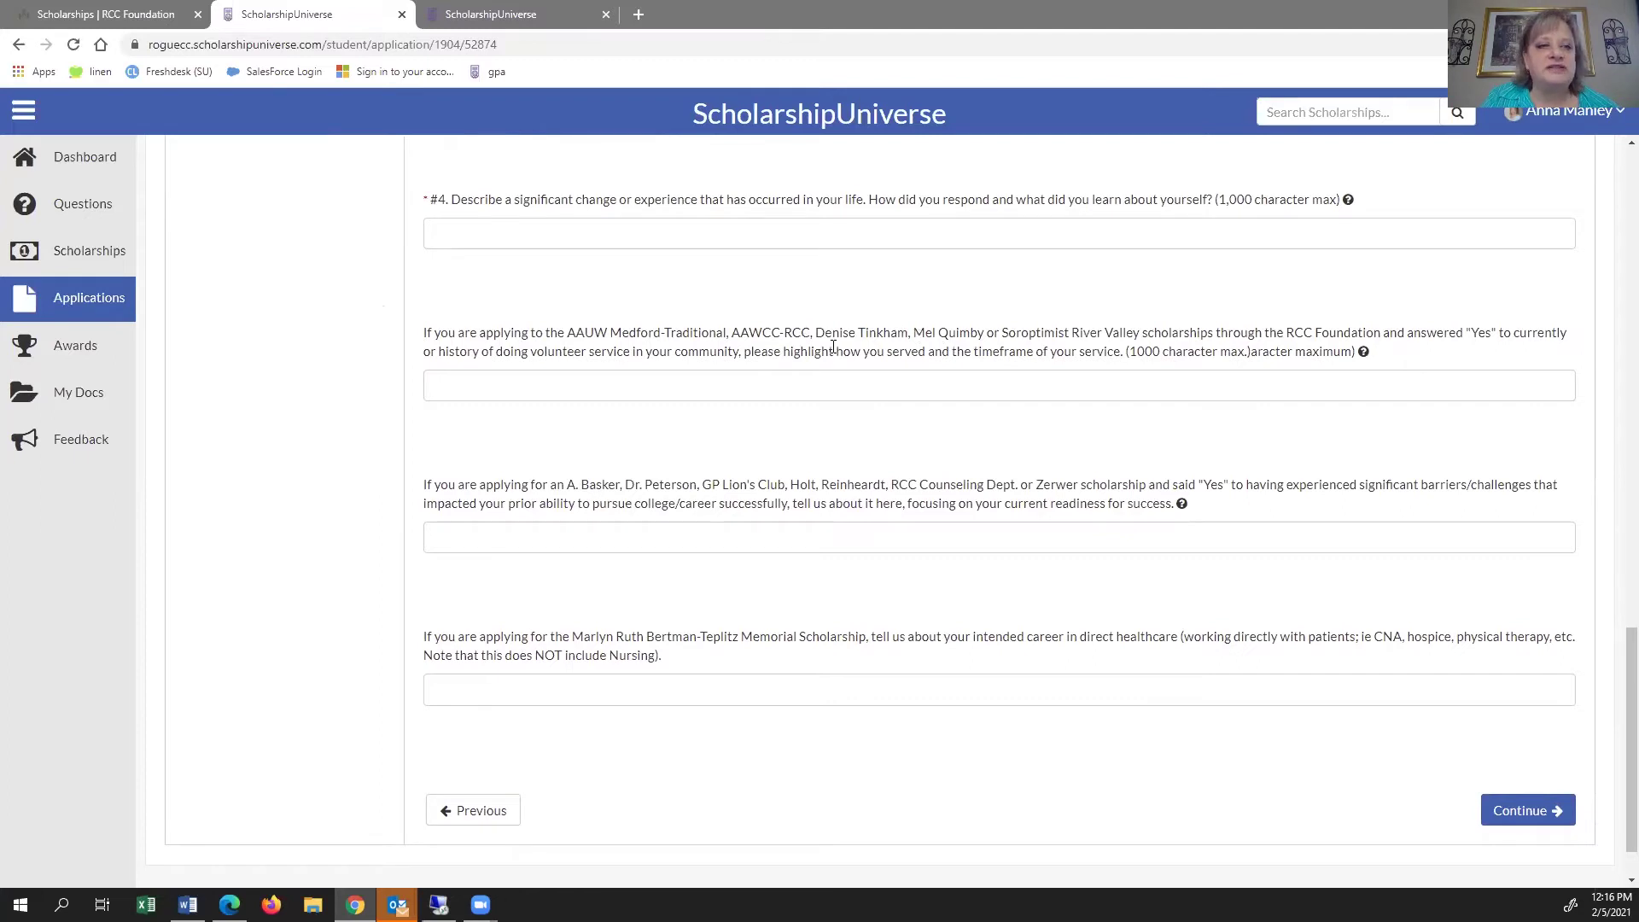
left_click(513, 386)
key("Tab")
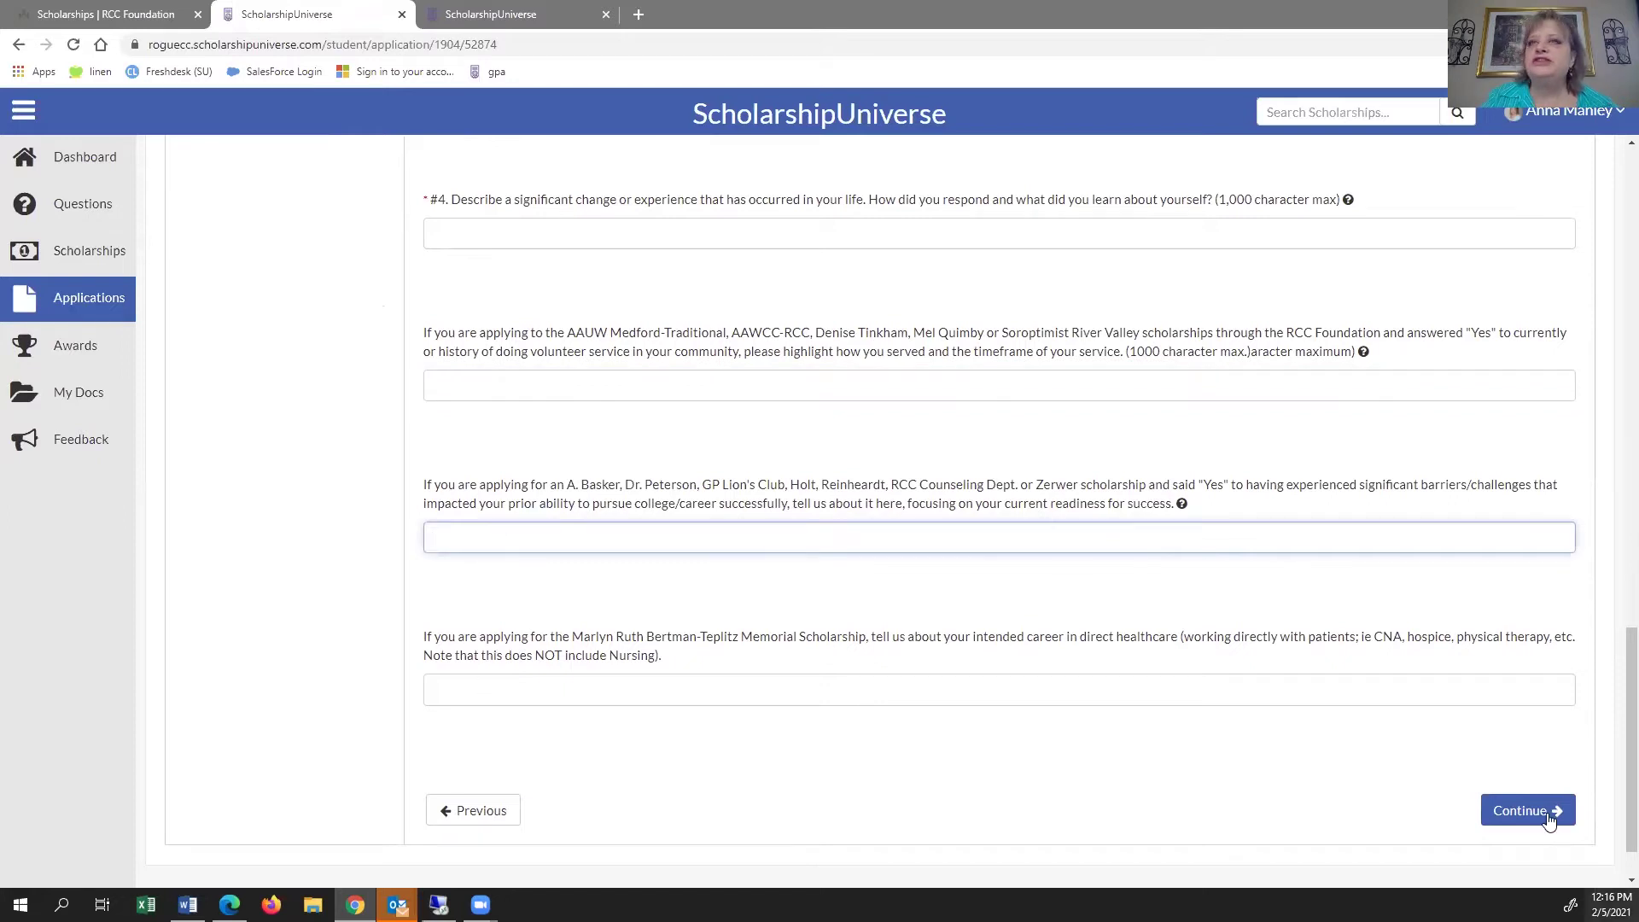
left_click(1494, 823)
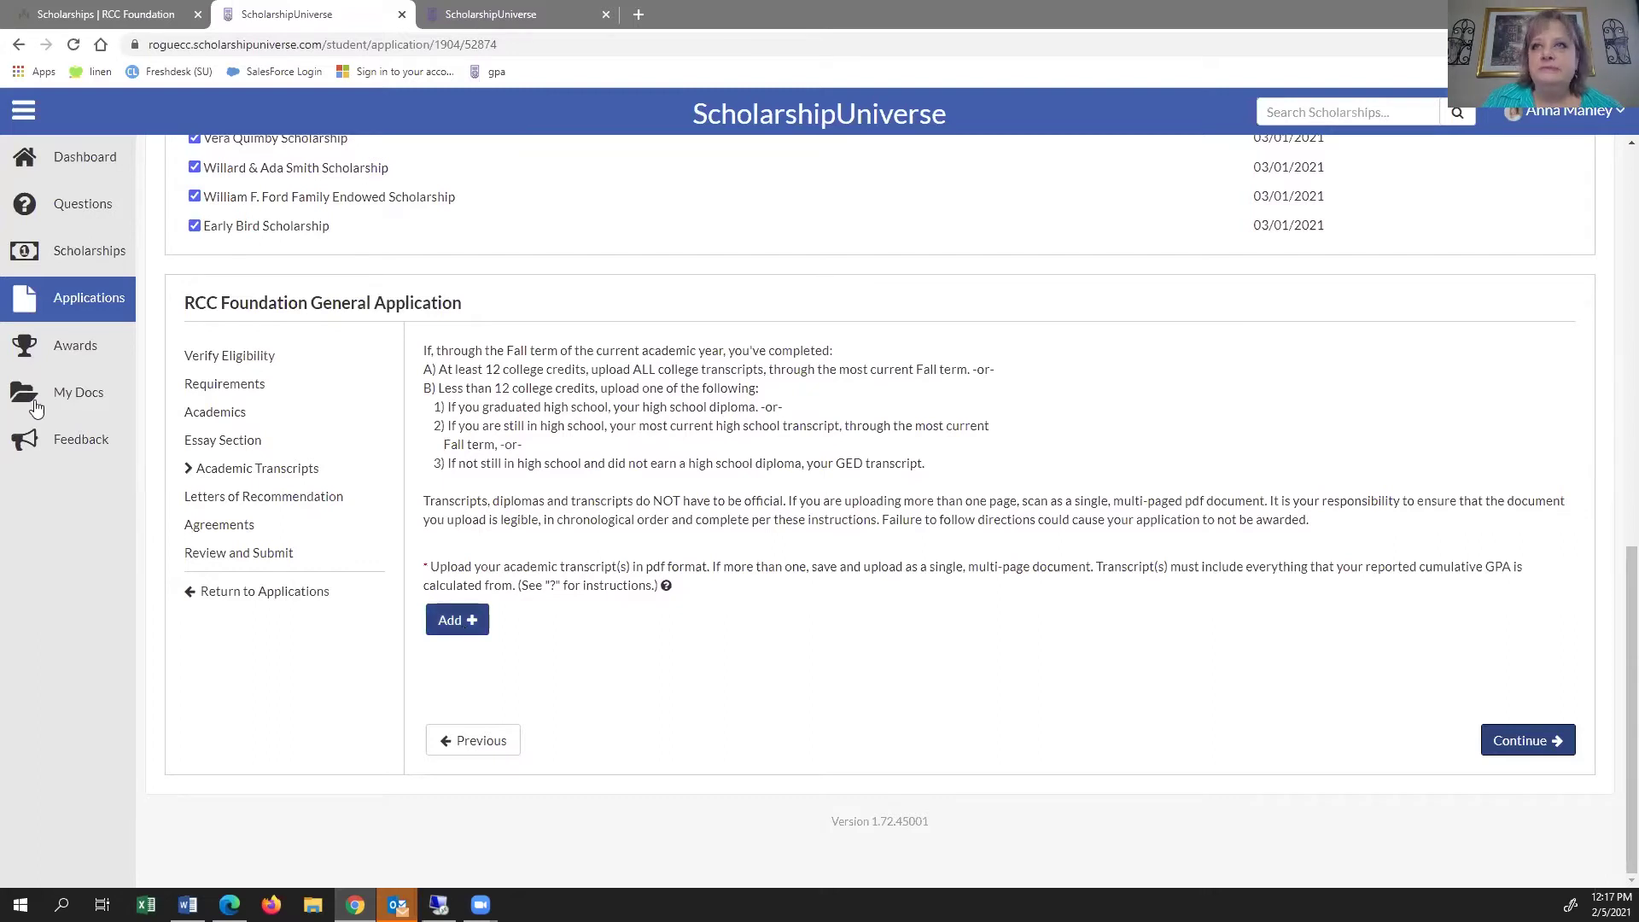
- Review the electronic request form for Letter of Recommendation #1, including requestee, message and deadline fields, and cancel it without entering anything
left_click(193, 498)
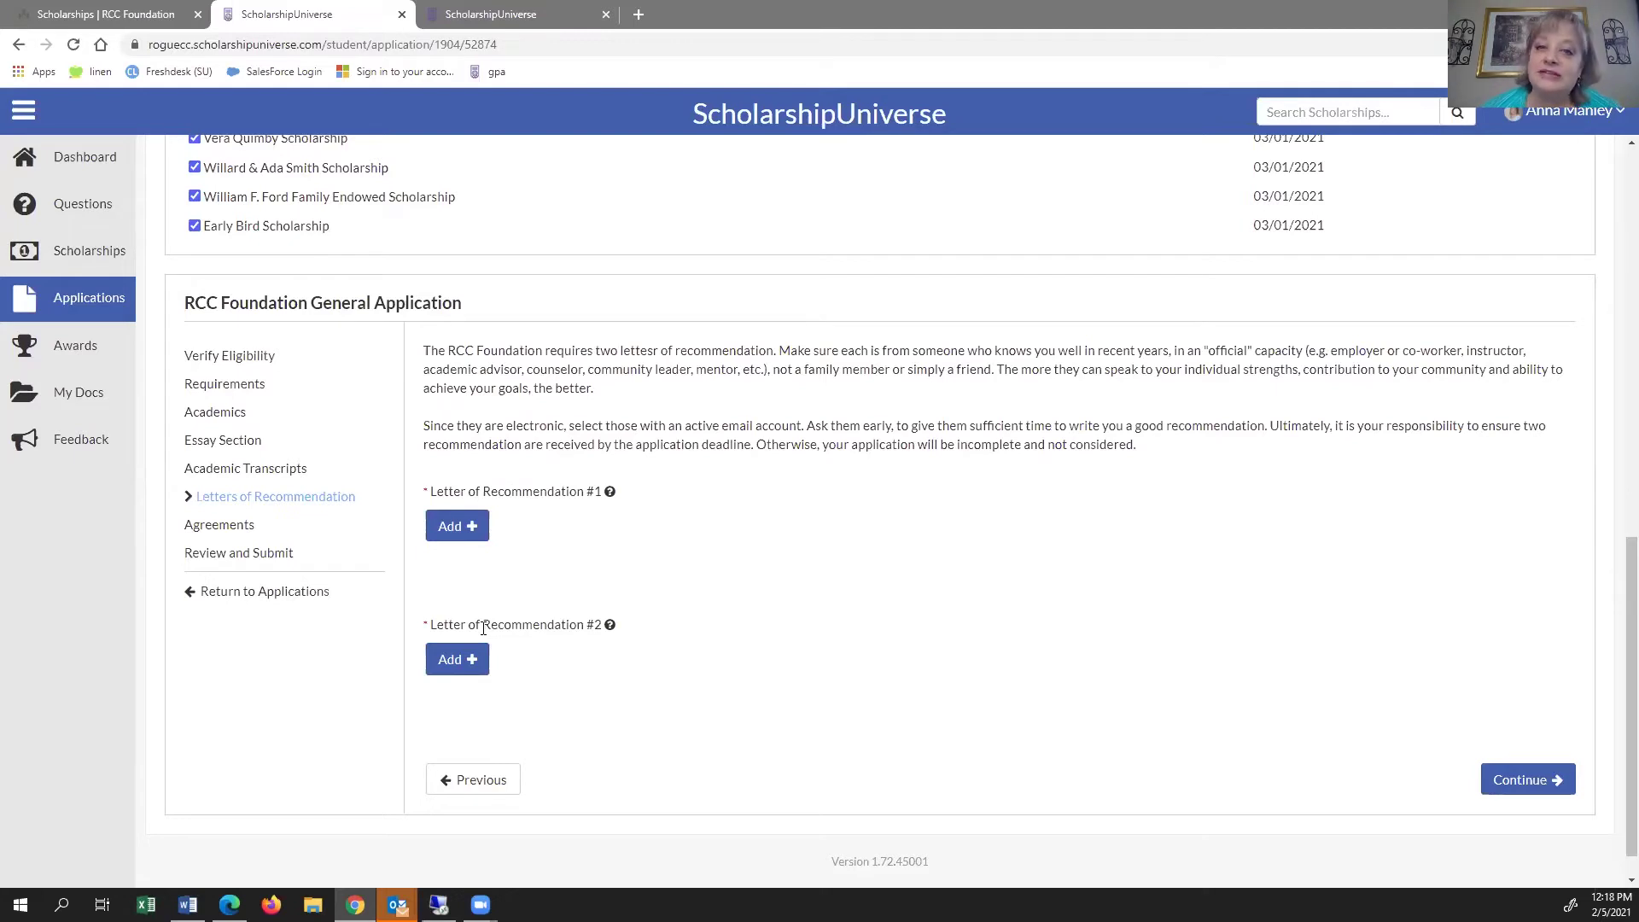
left_click(453, 531)
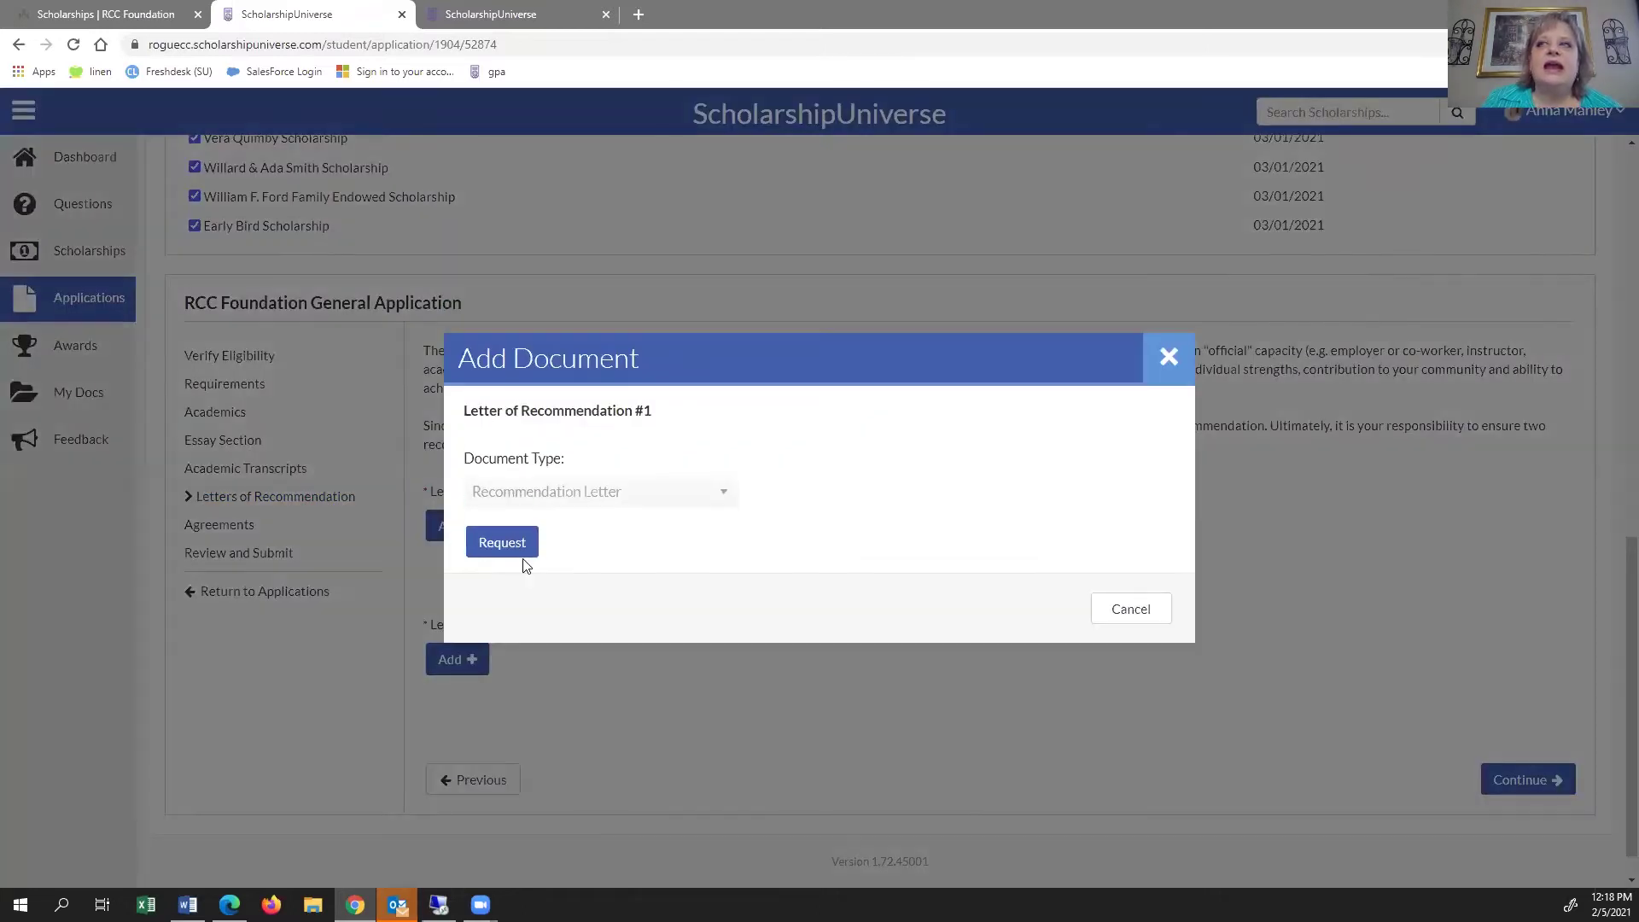
left_click(503, 544)
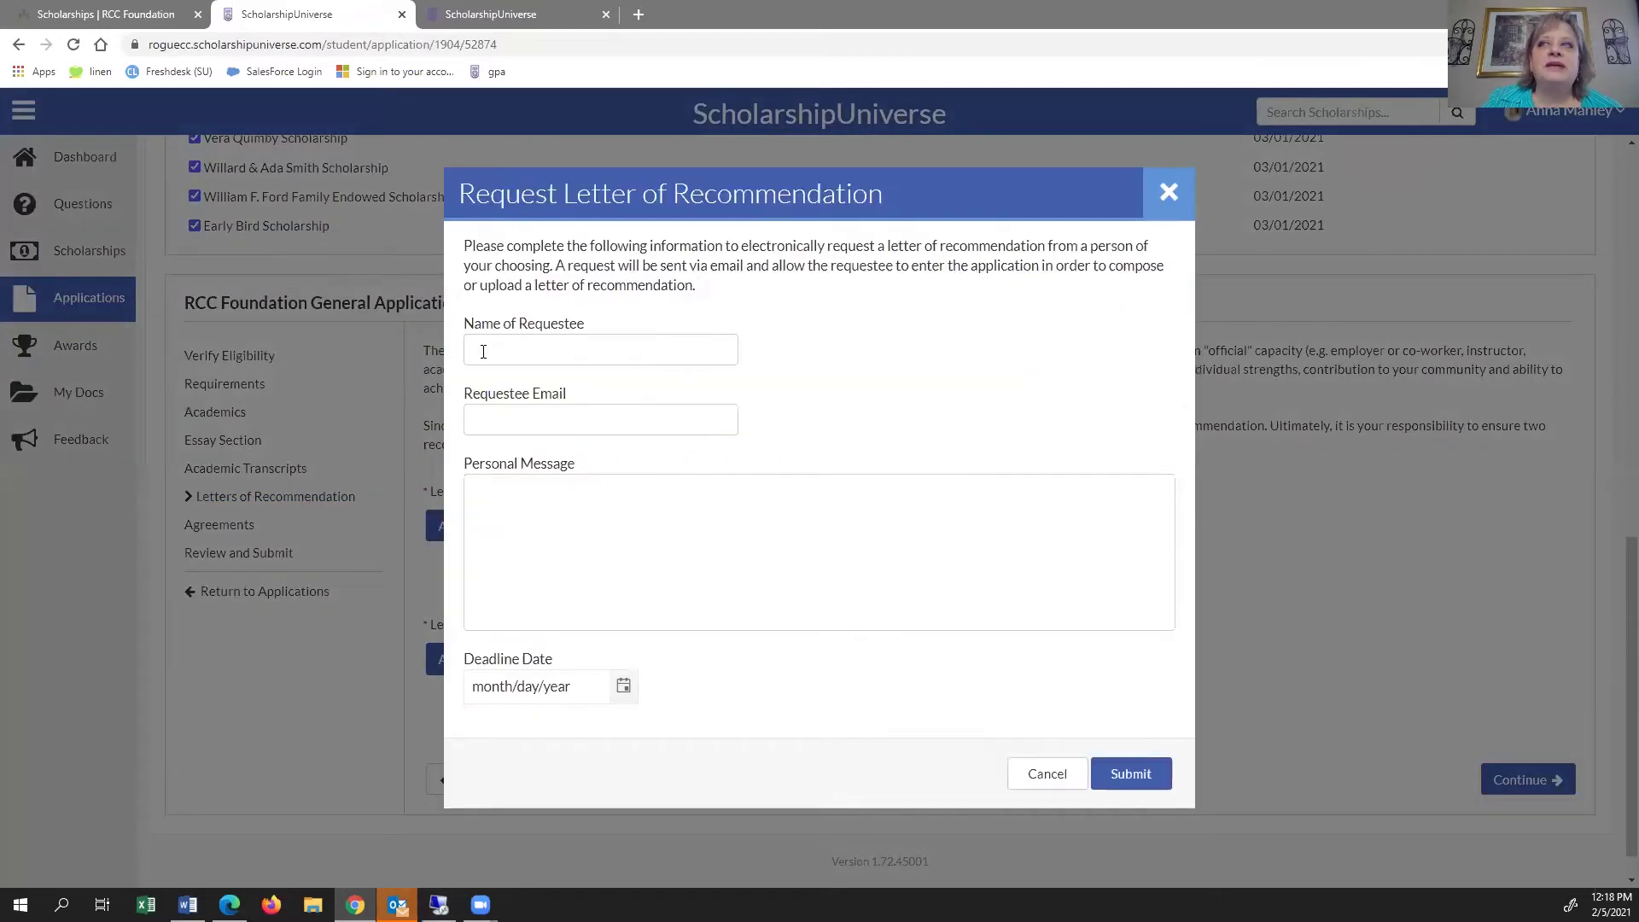
left_click(615, 369)
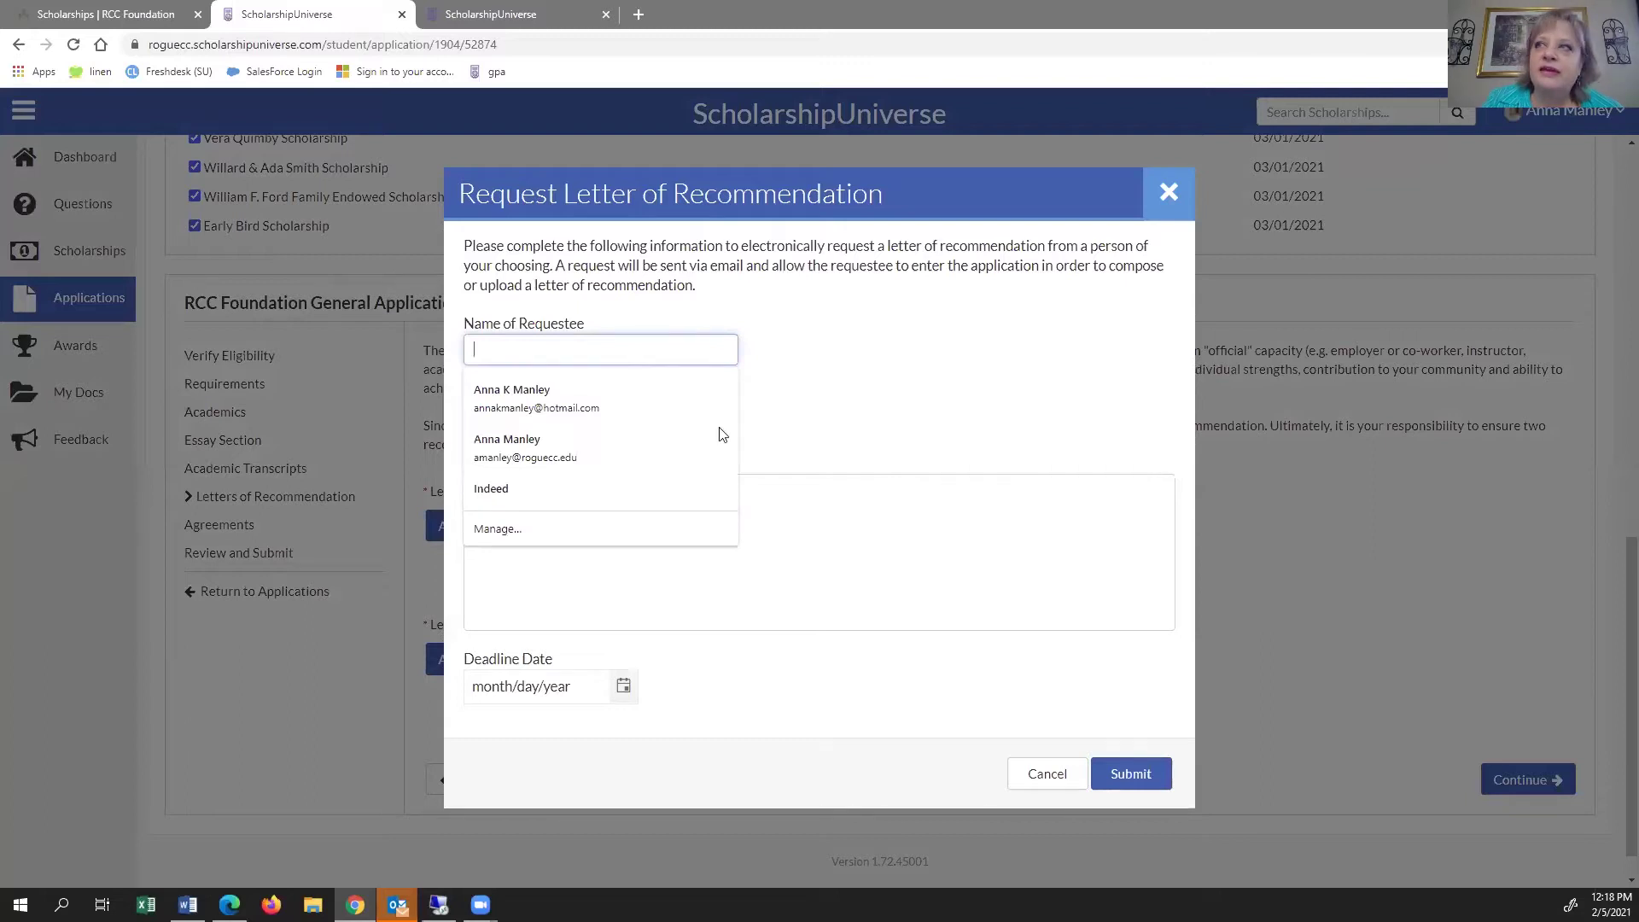
left_click(618, 432)
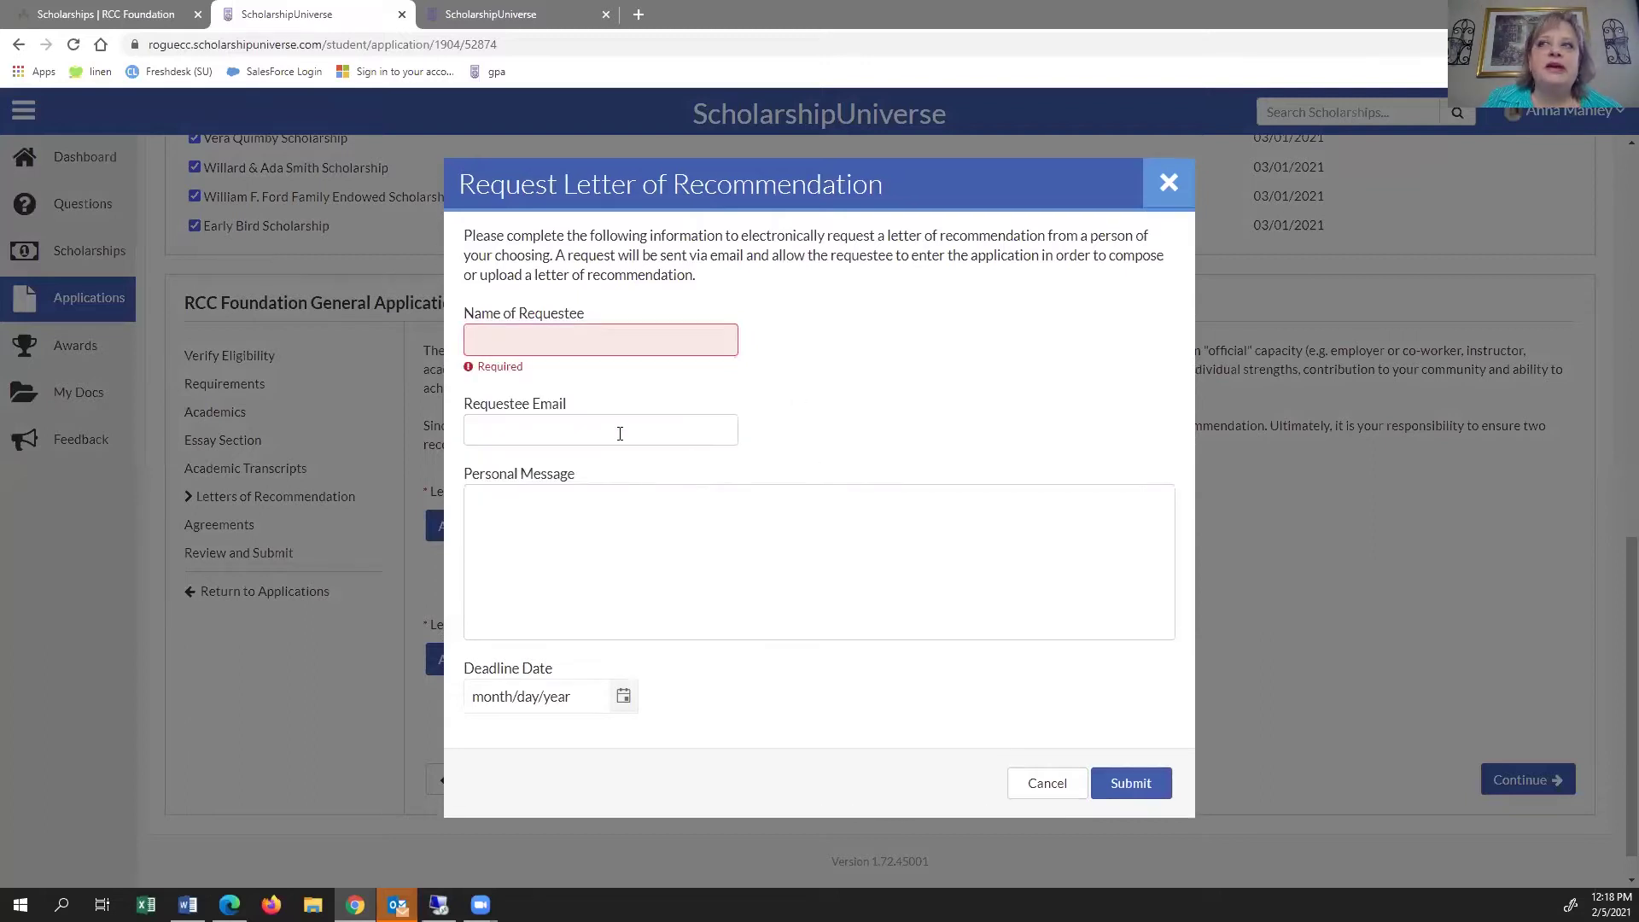
left_click(490, 518)
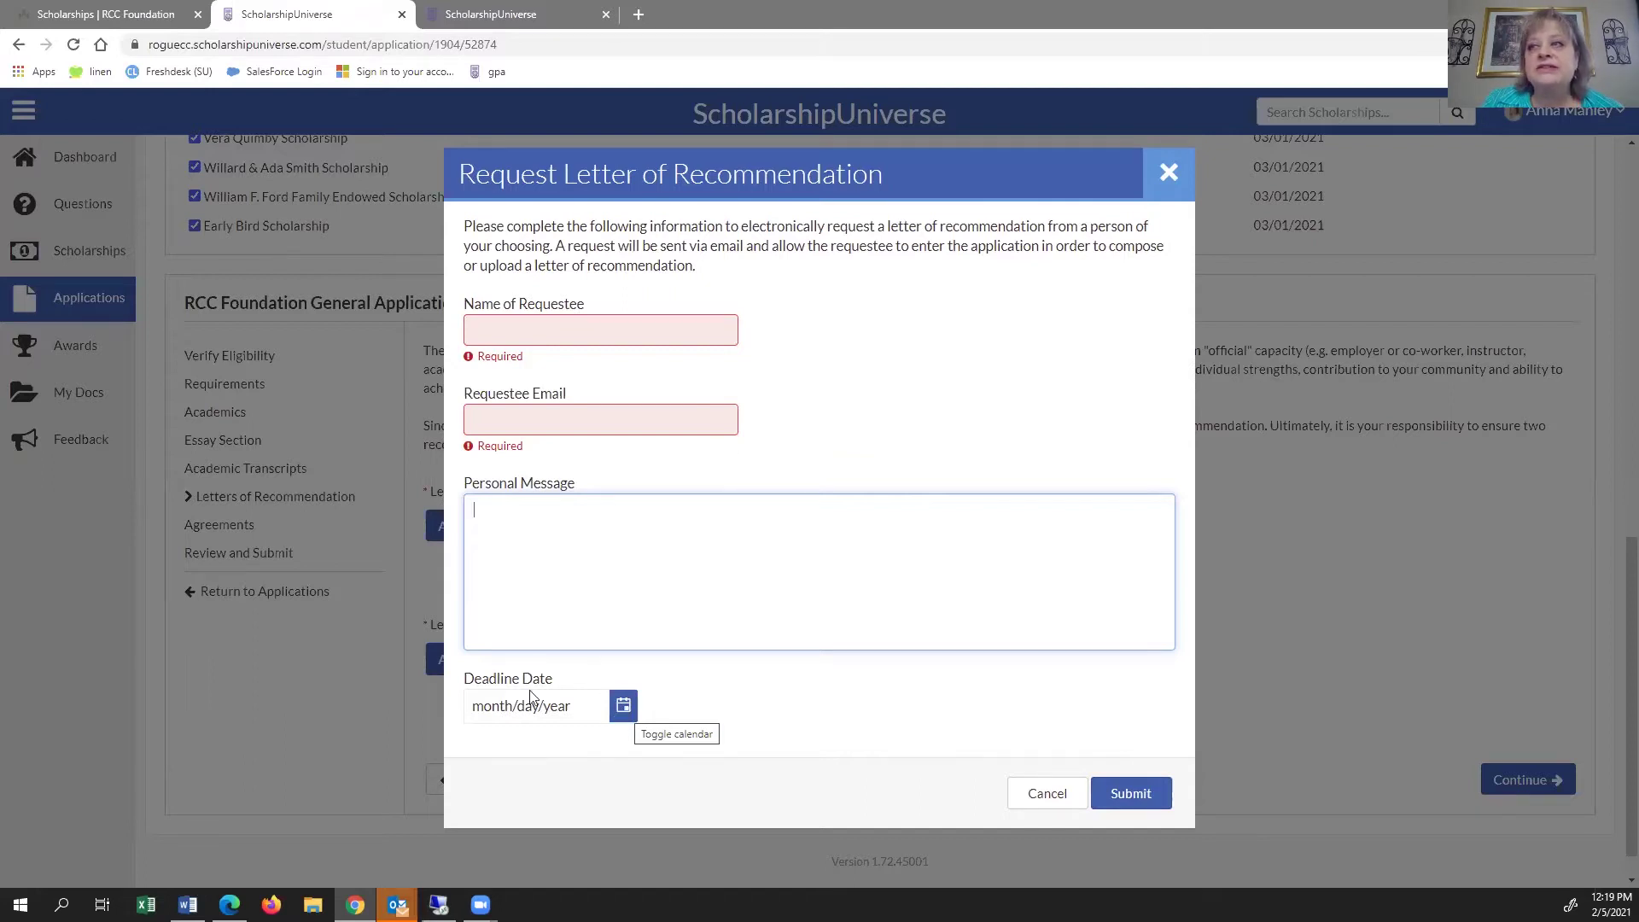
left_click(582, 707)
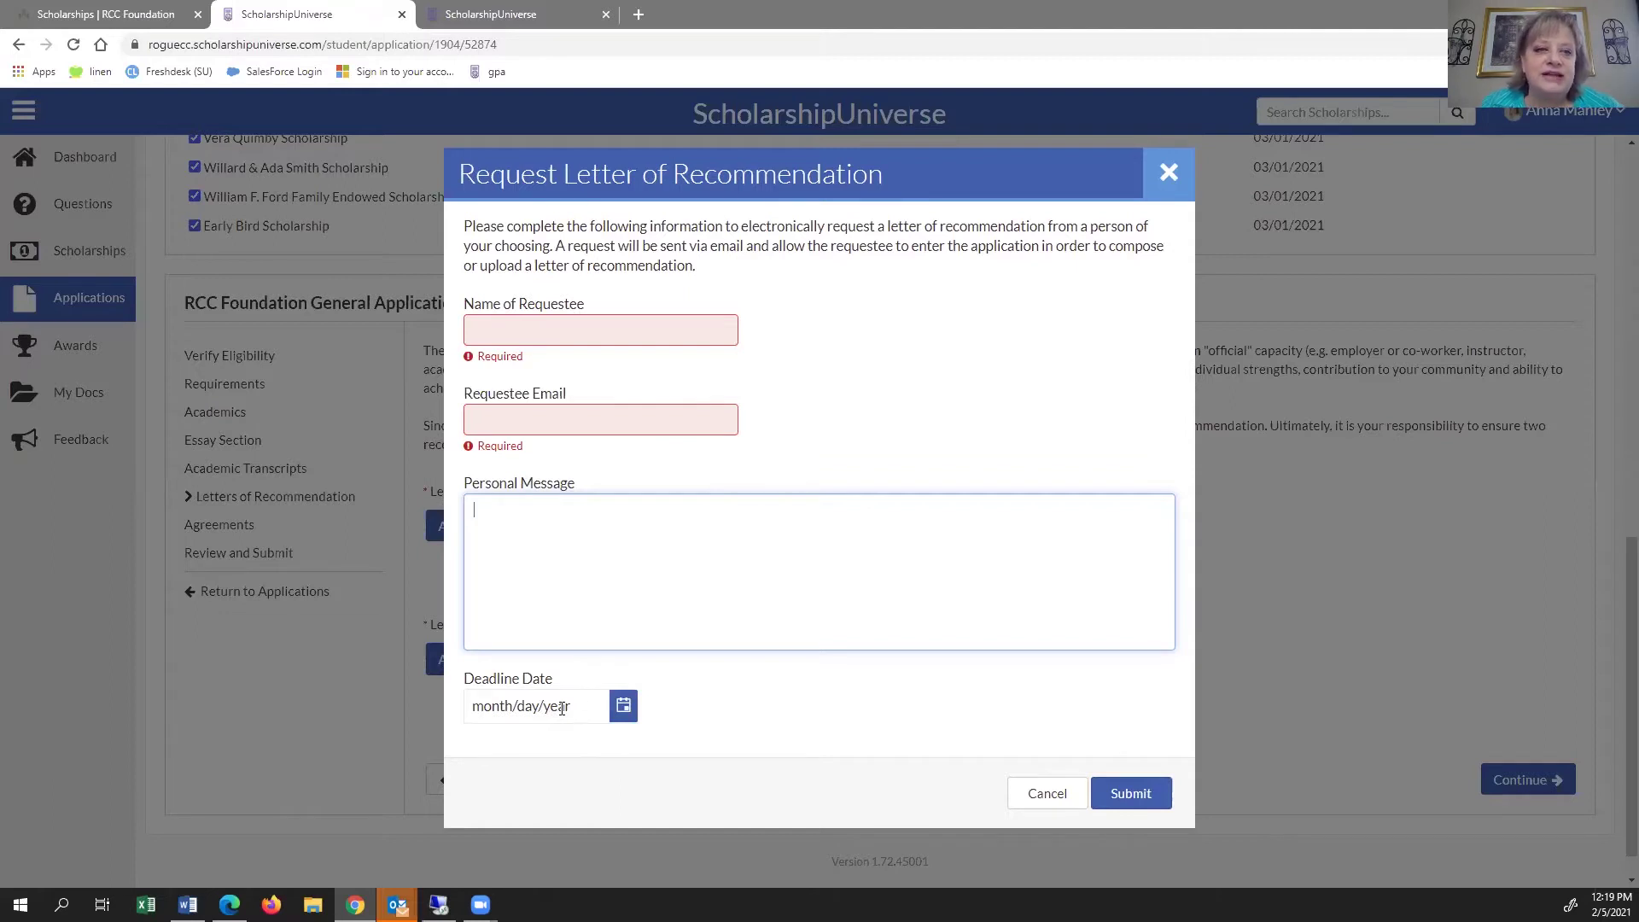
left_click(1049, 795)
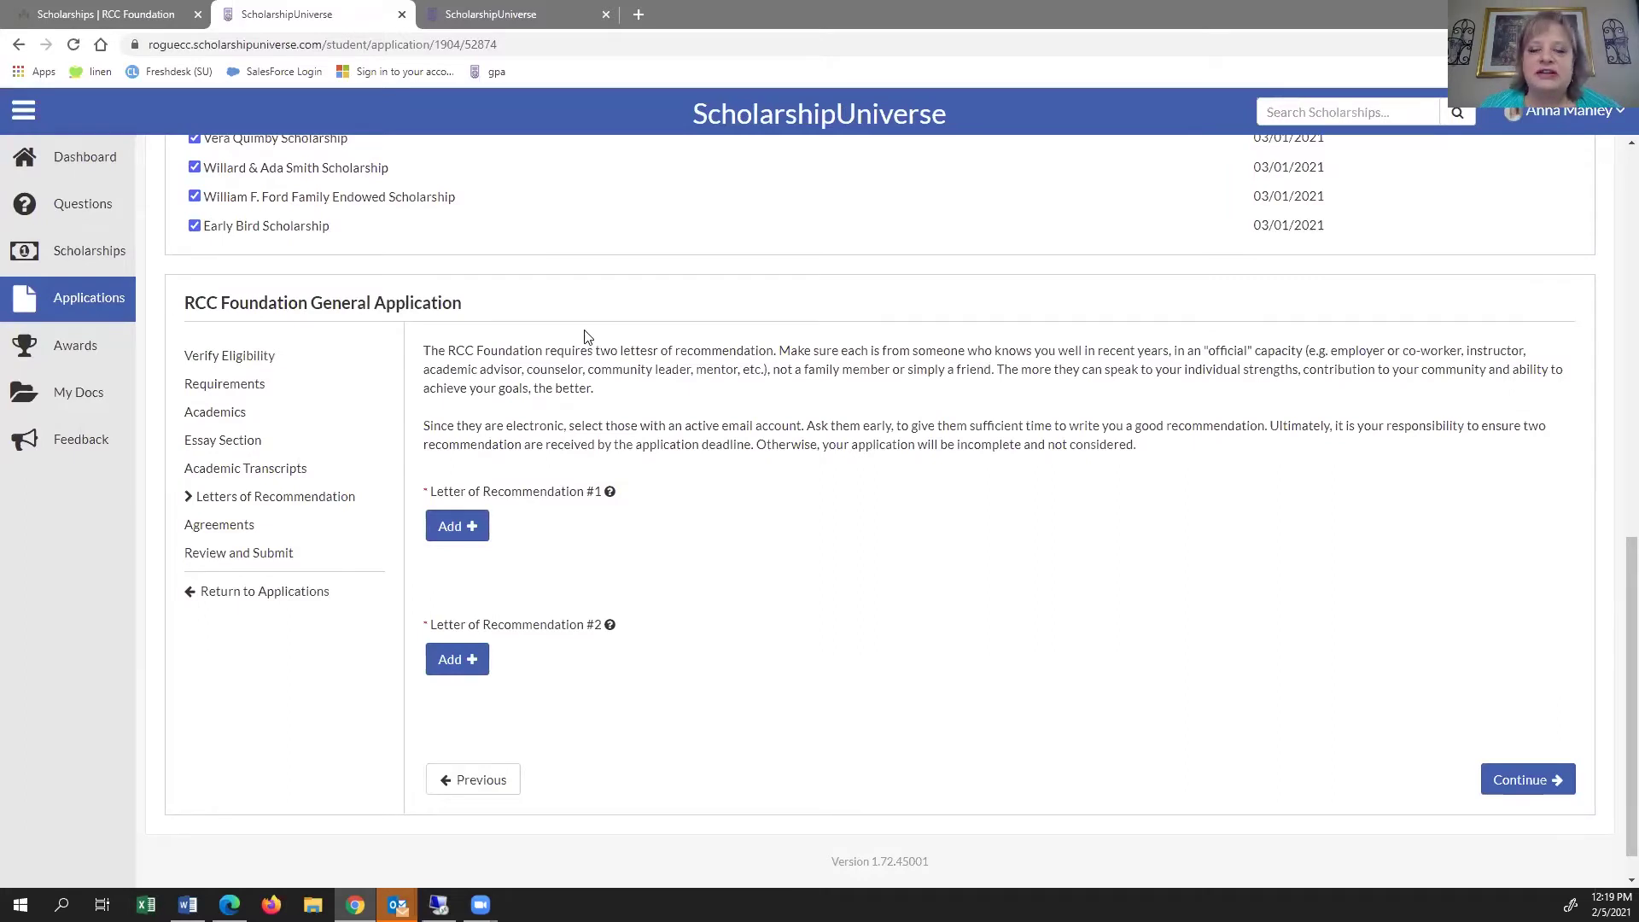
- Read through the statements in the Agreements section, keeping the Yes answers, and continue to Review and Submit
left_click(219, 526)
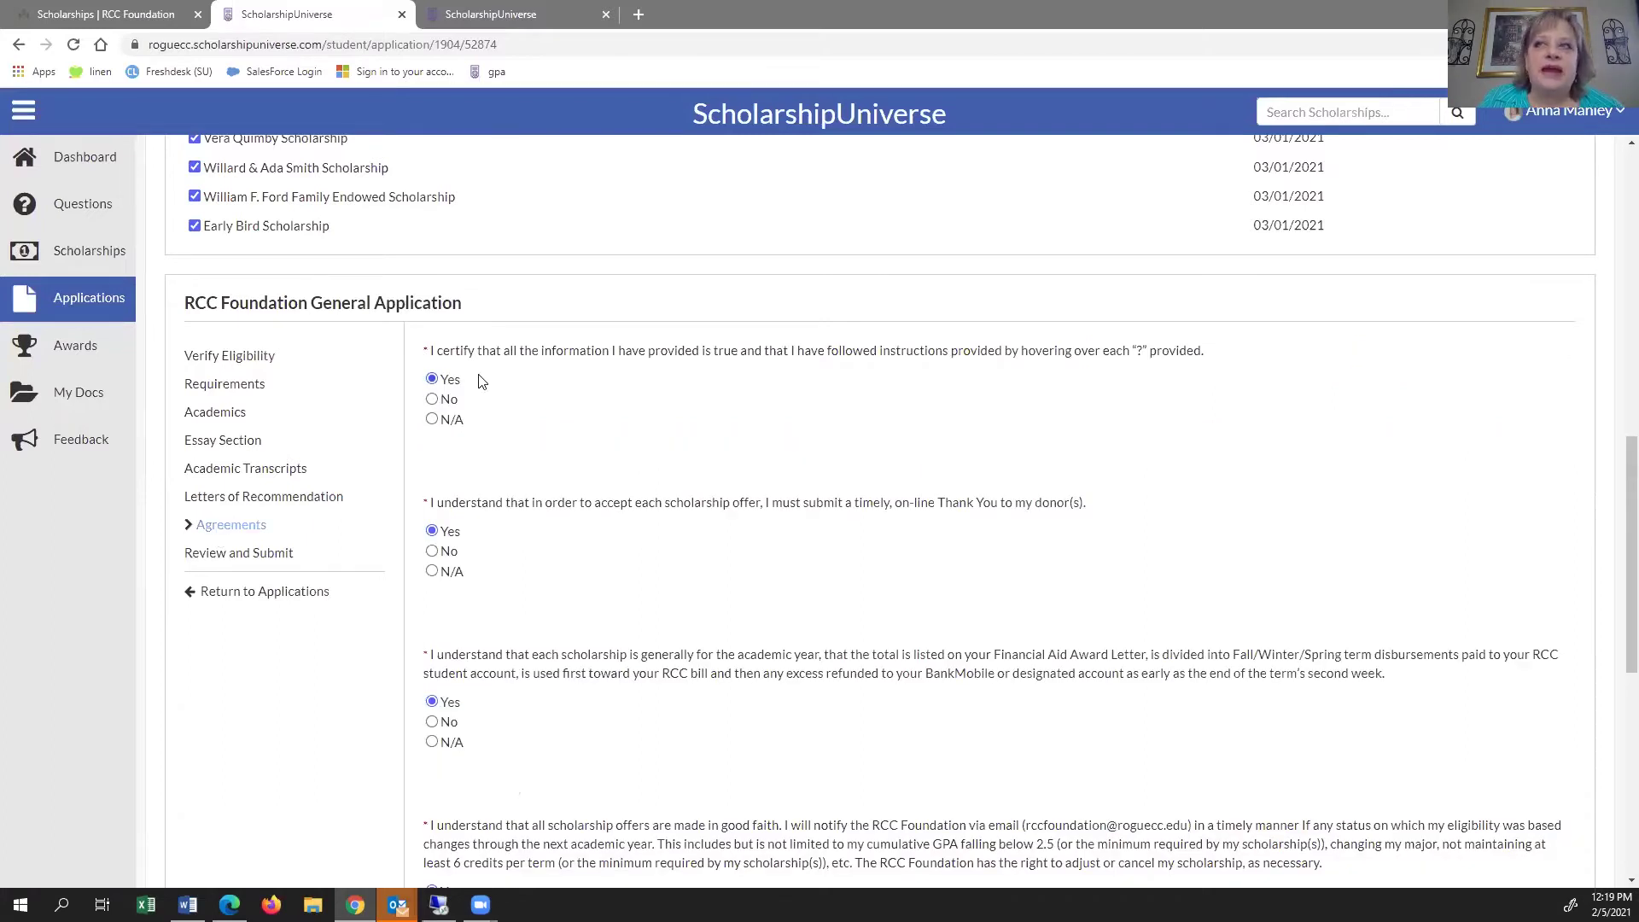
scroll(478, 383, "down", 1)
scroll(478, 385, "down", 3)
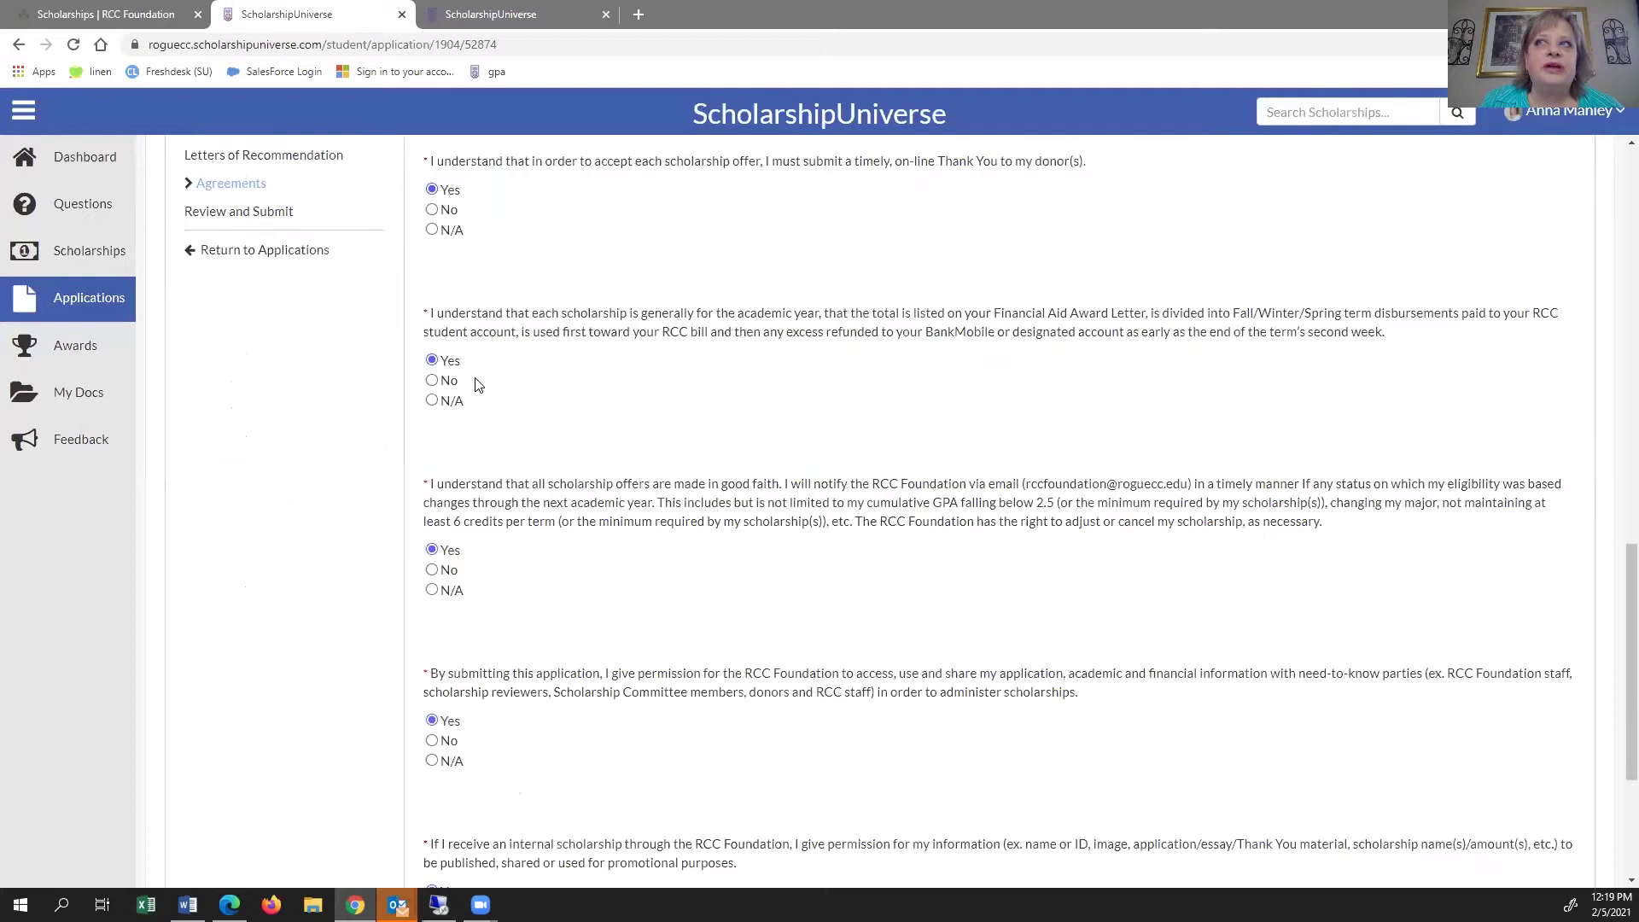
scroll(478, 385, "up", 4)
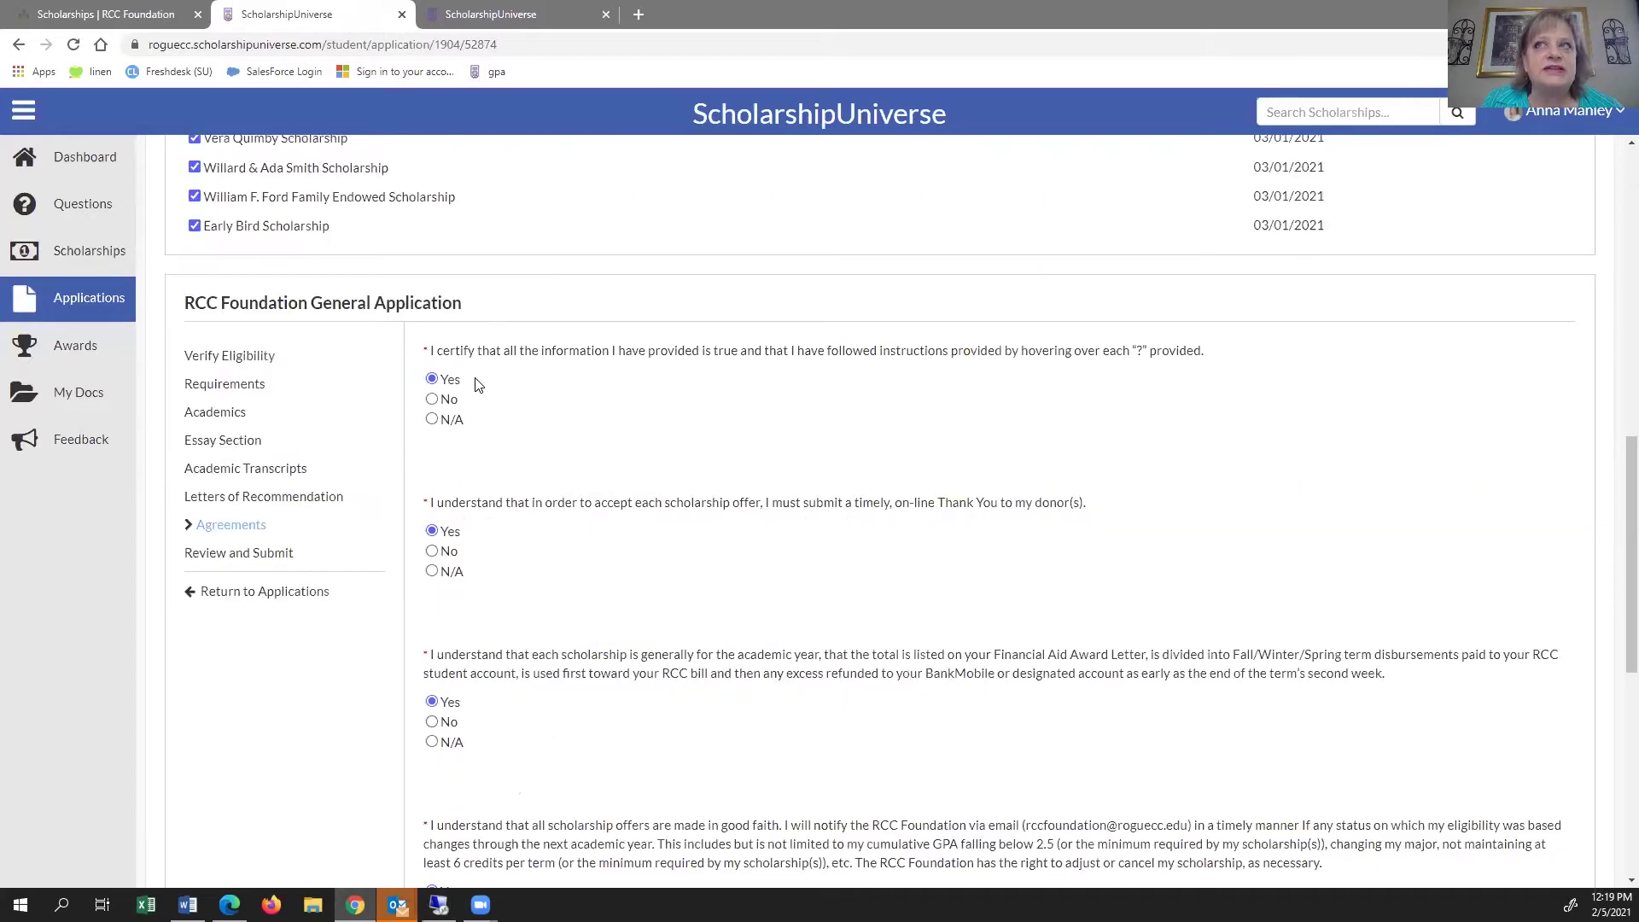
scroll(478, 385, "down", 1)
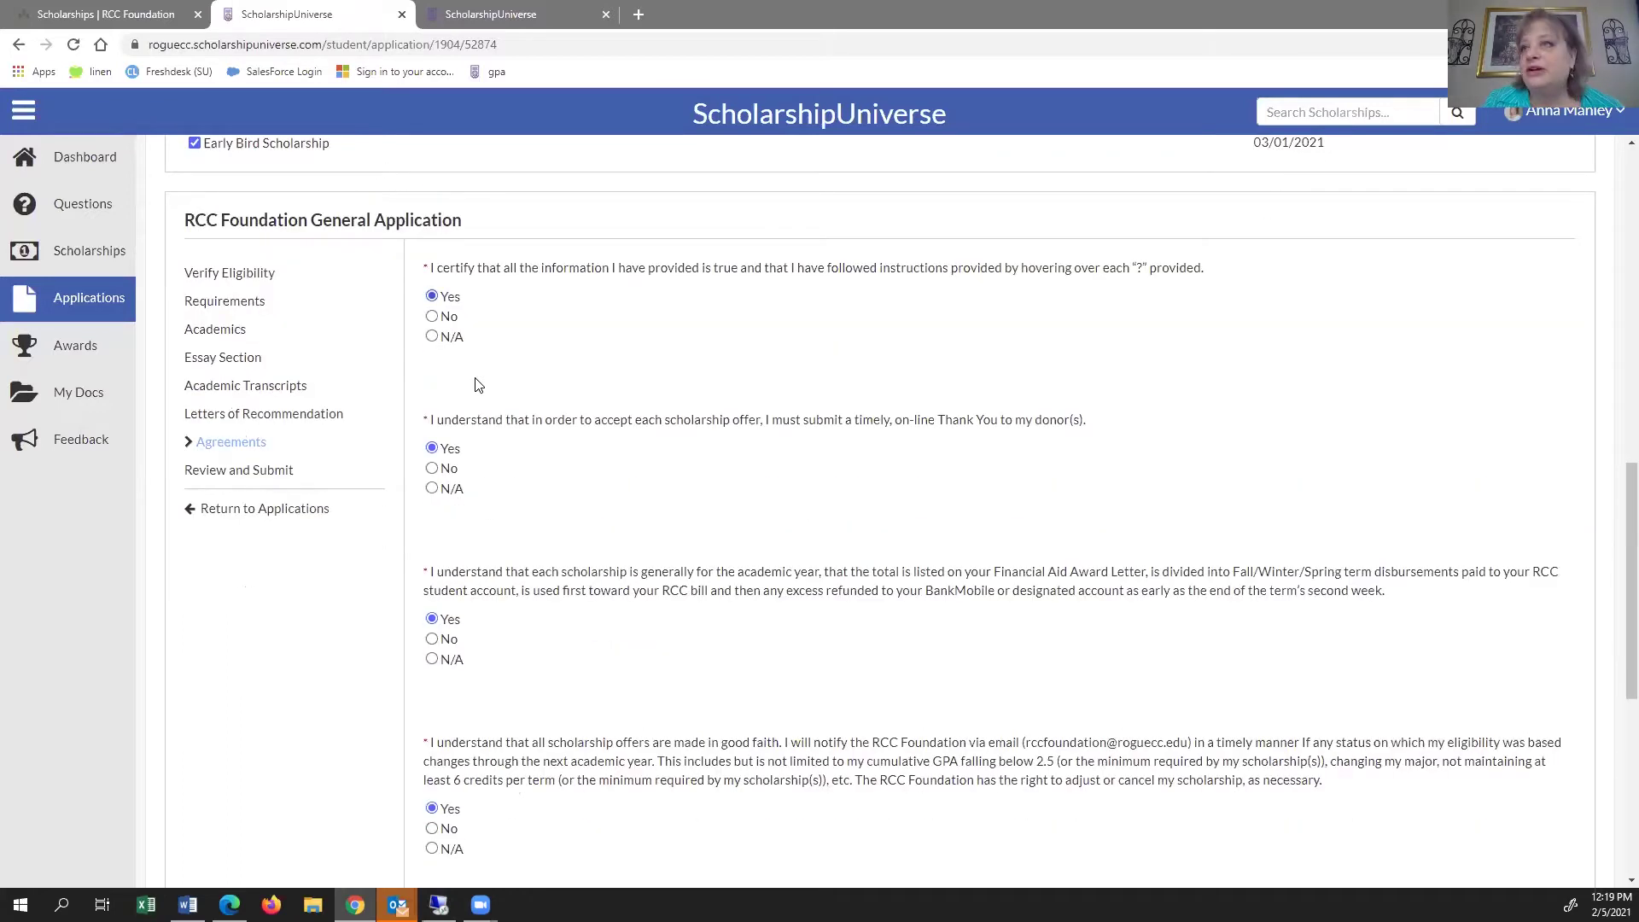
scroll(478, 385, "down", 4)
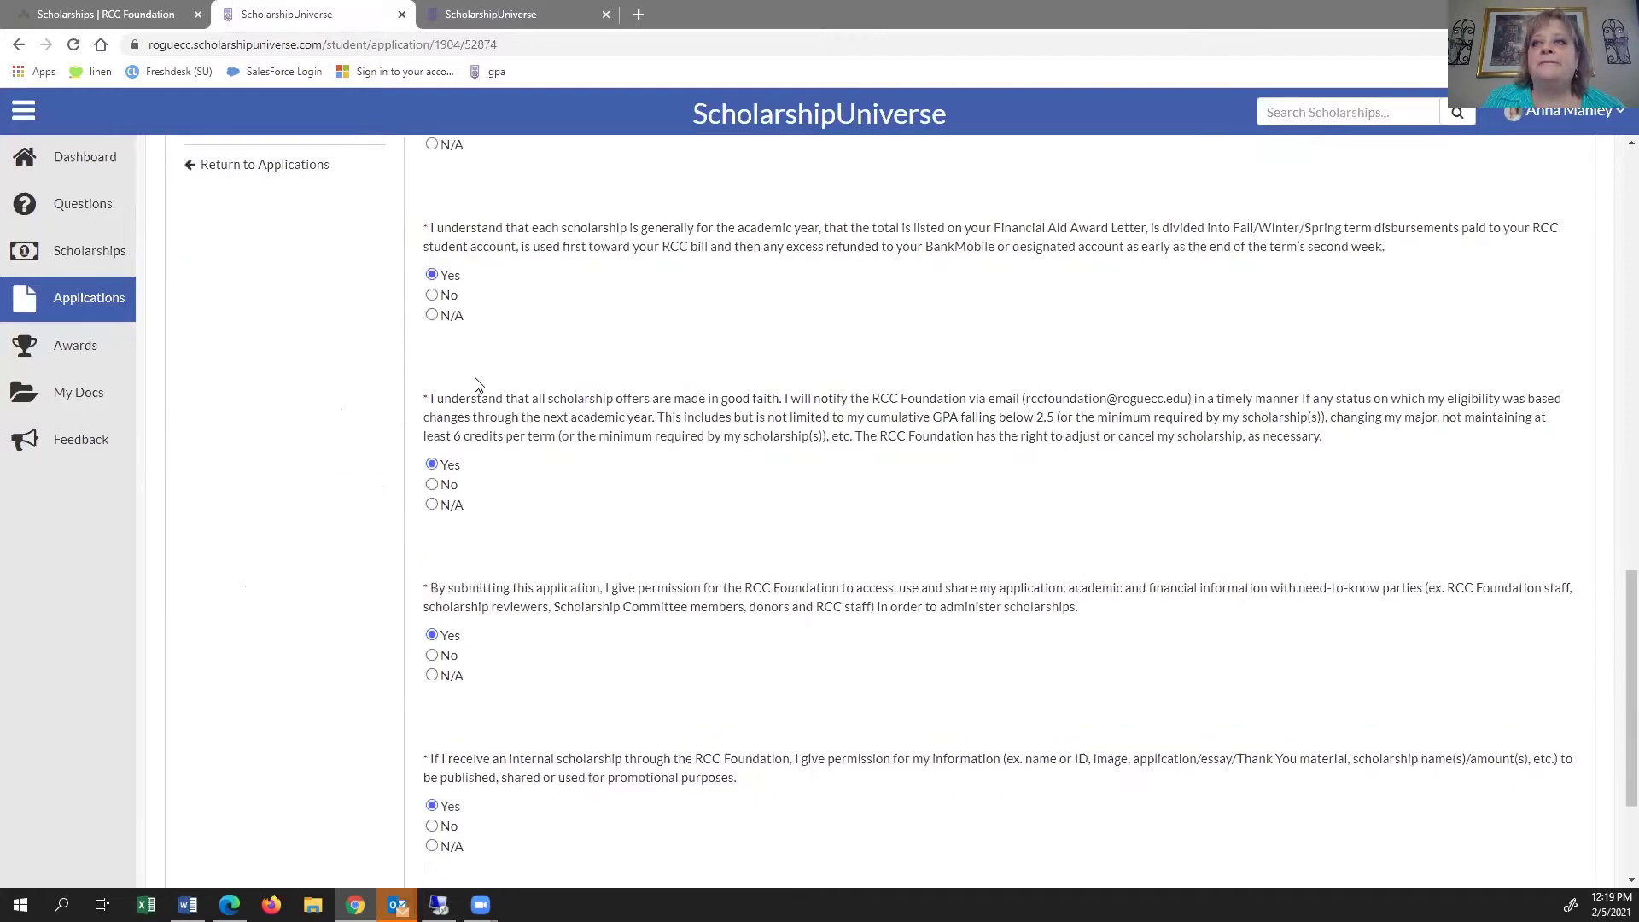
scroll(487, 452, "down", 3)
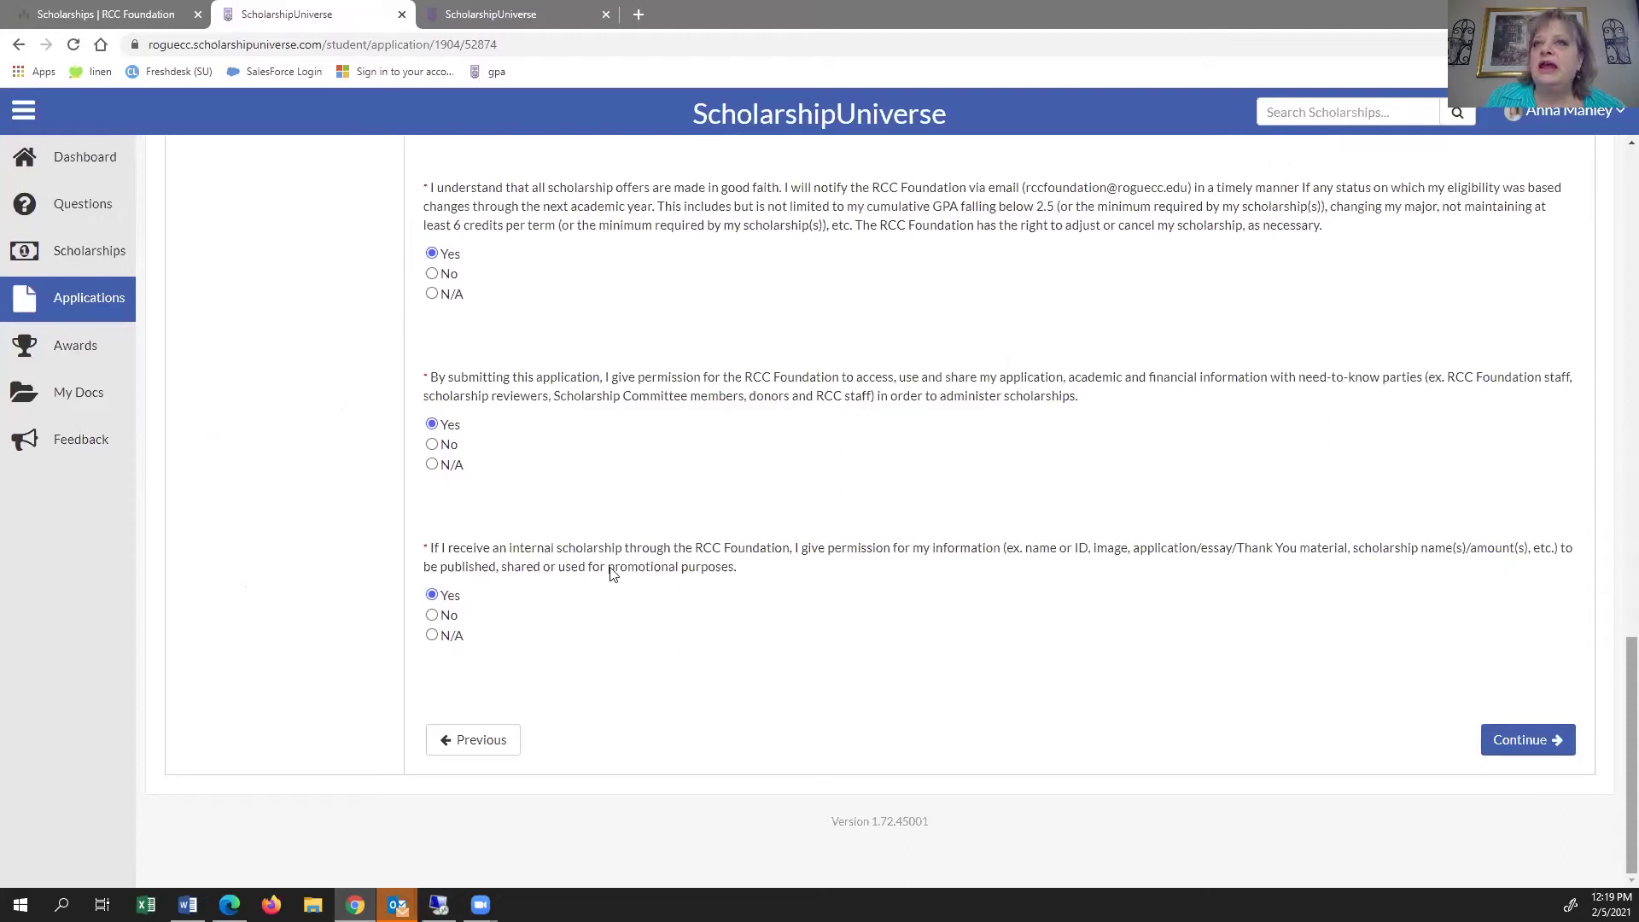
left_click(77, 393)
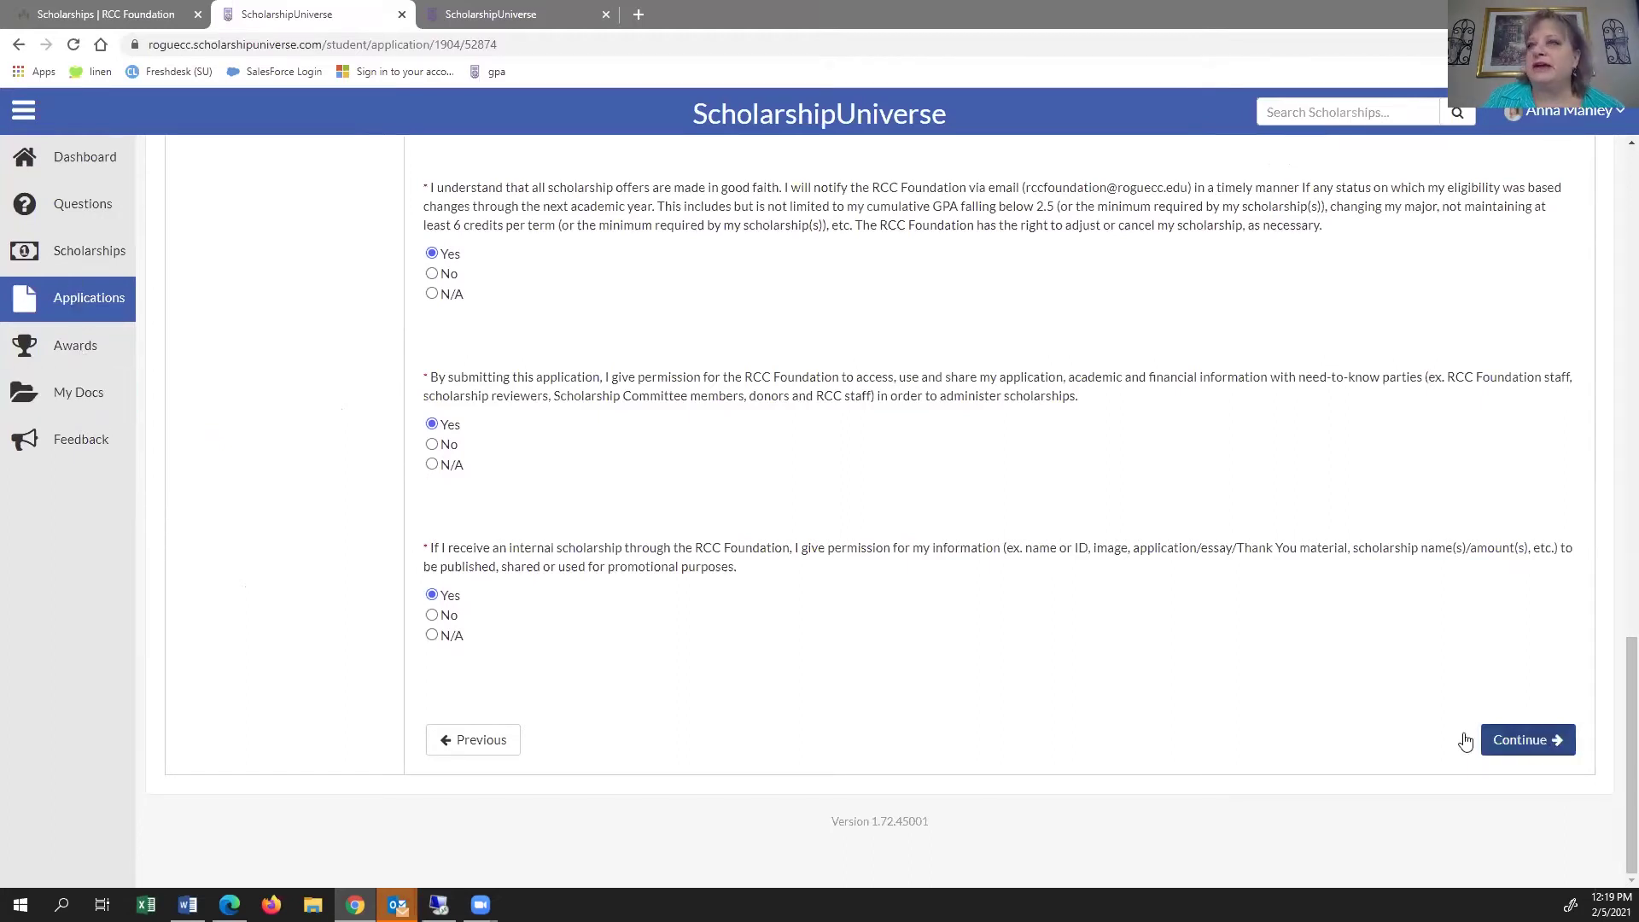
- Examine the Review and Submit page for flagged sections, submission instructions, and the answers on majors and GPA
scroll(382, 264, "up", 9)
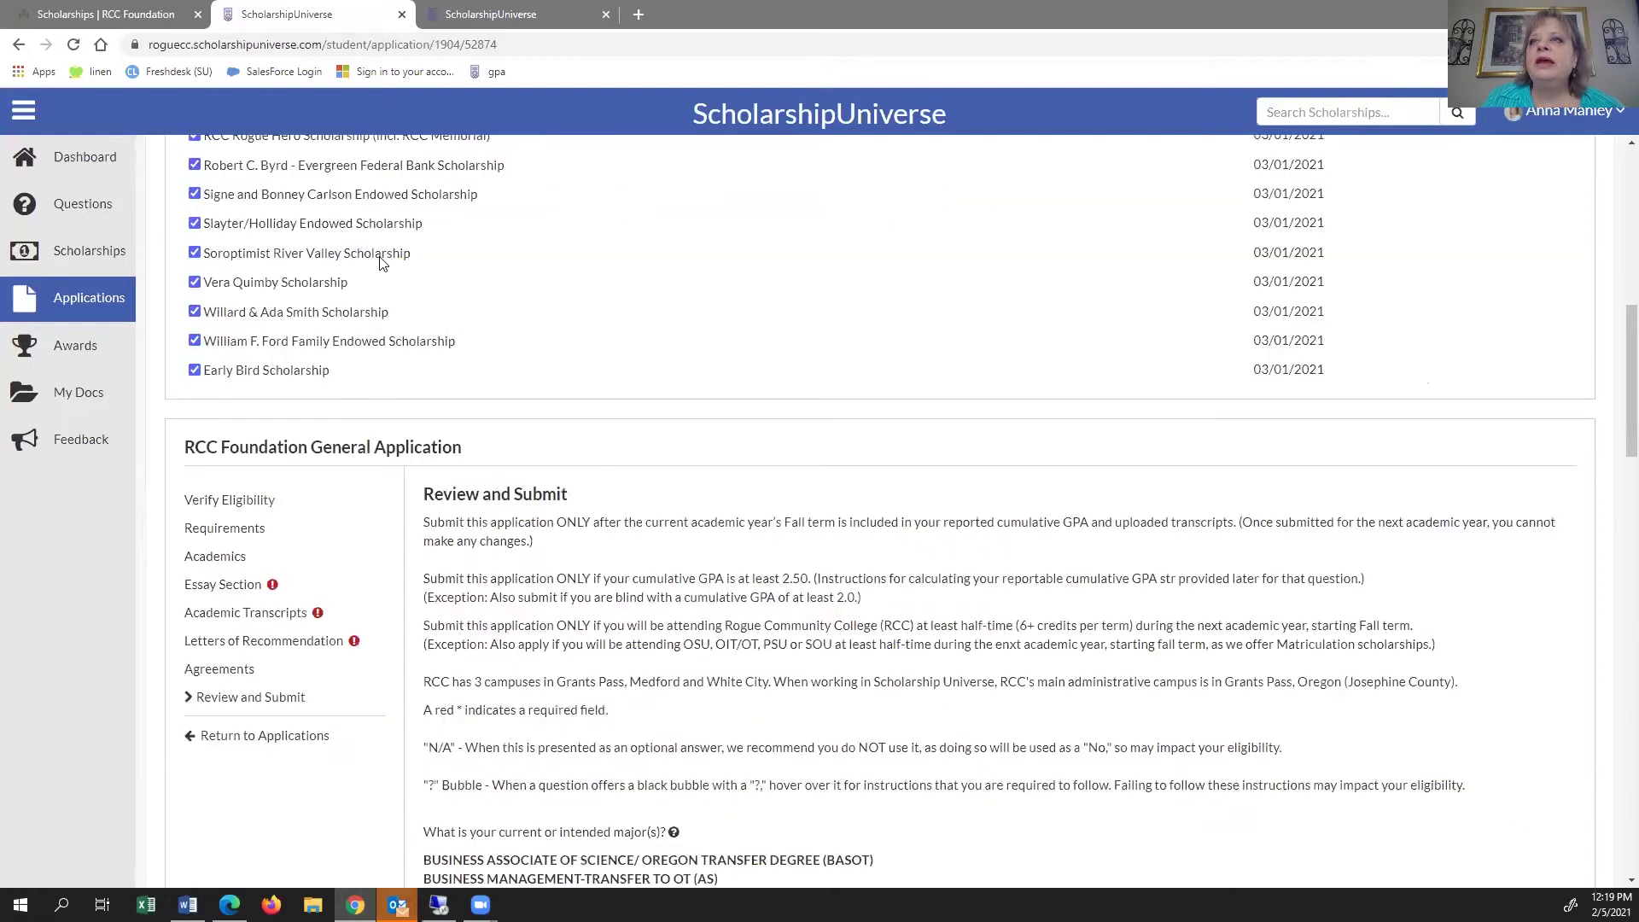
scroll(382, 264, "up", 7)
scroll(213, 692, "down", 8)
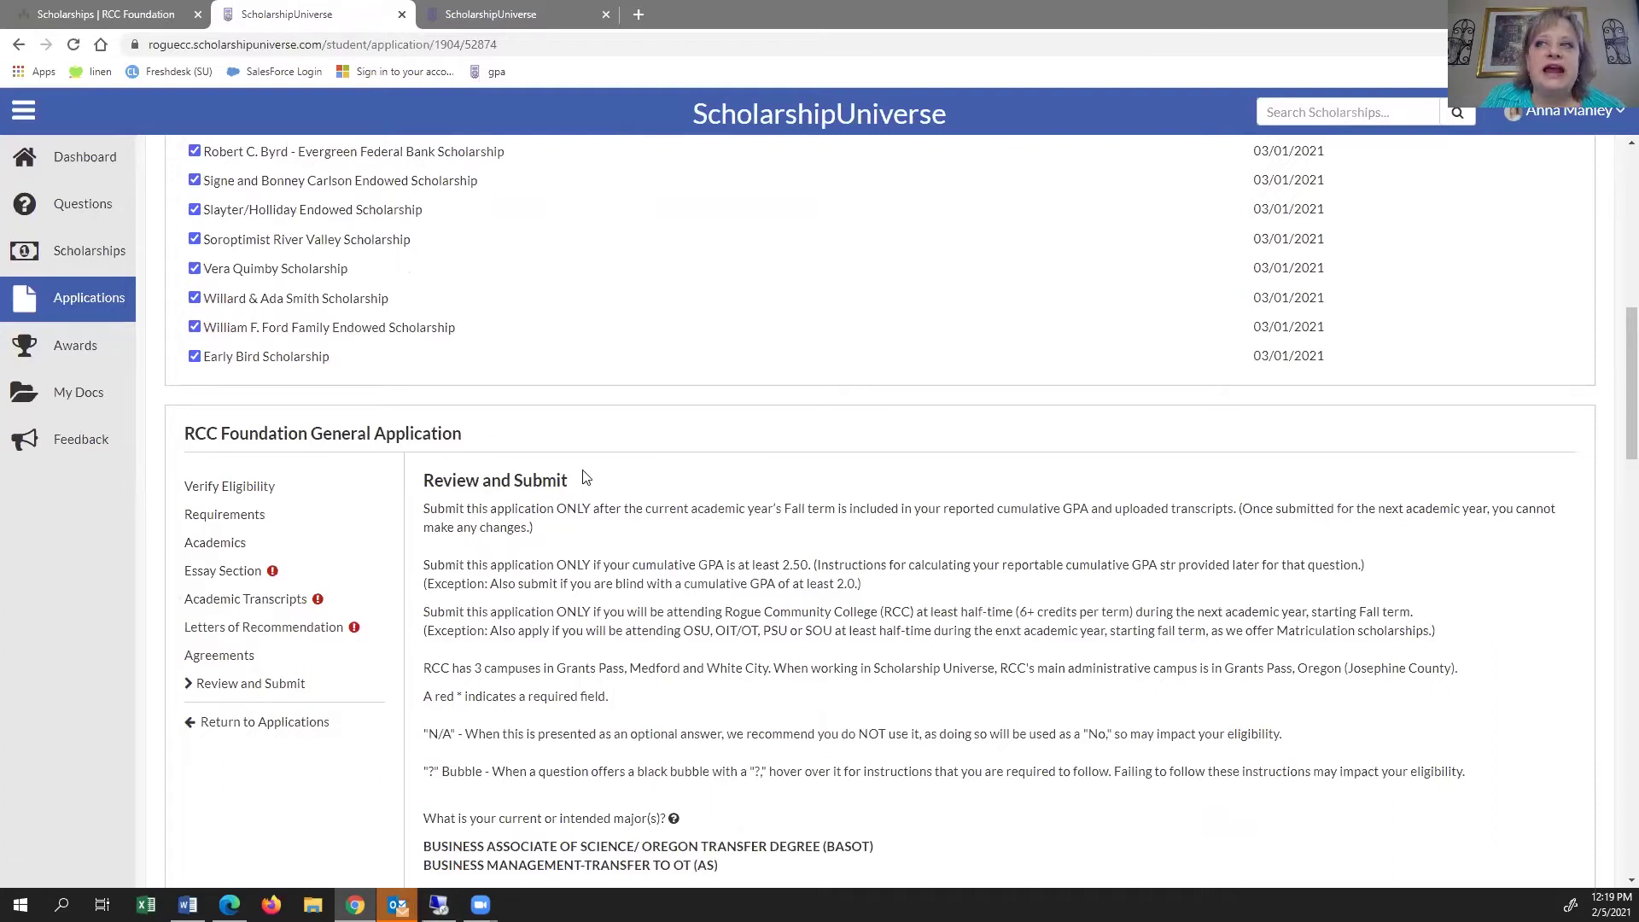
scroll(586, 477, "down", 2)
scroll(585, 478, "down", 2)
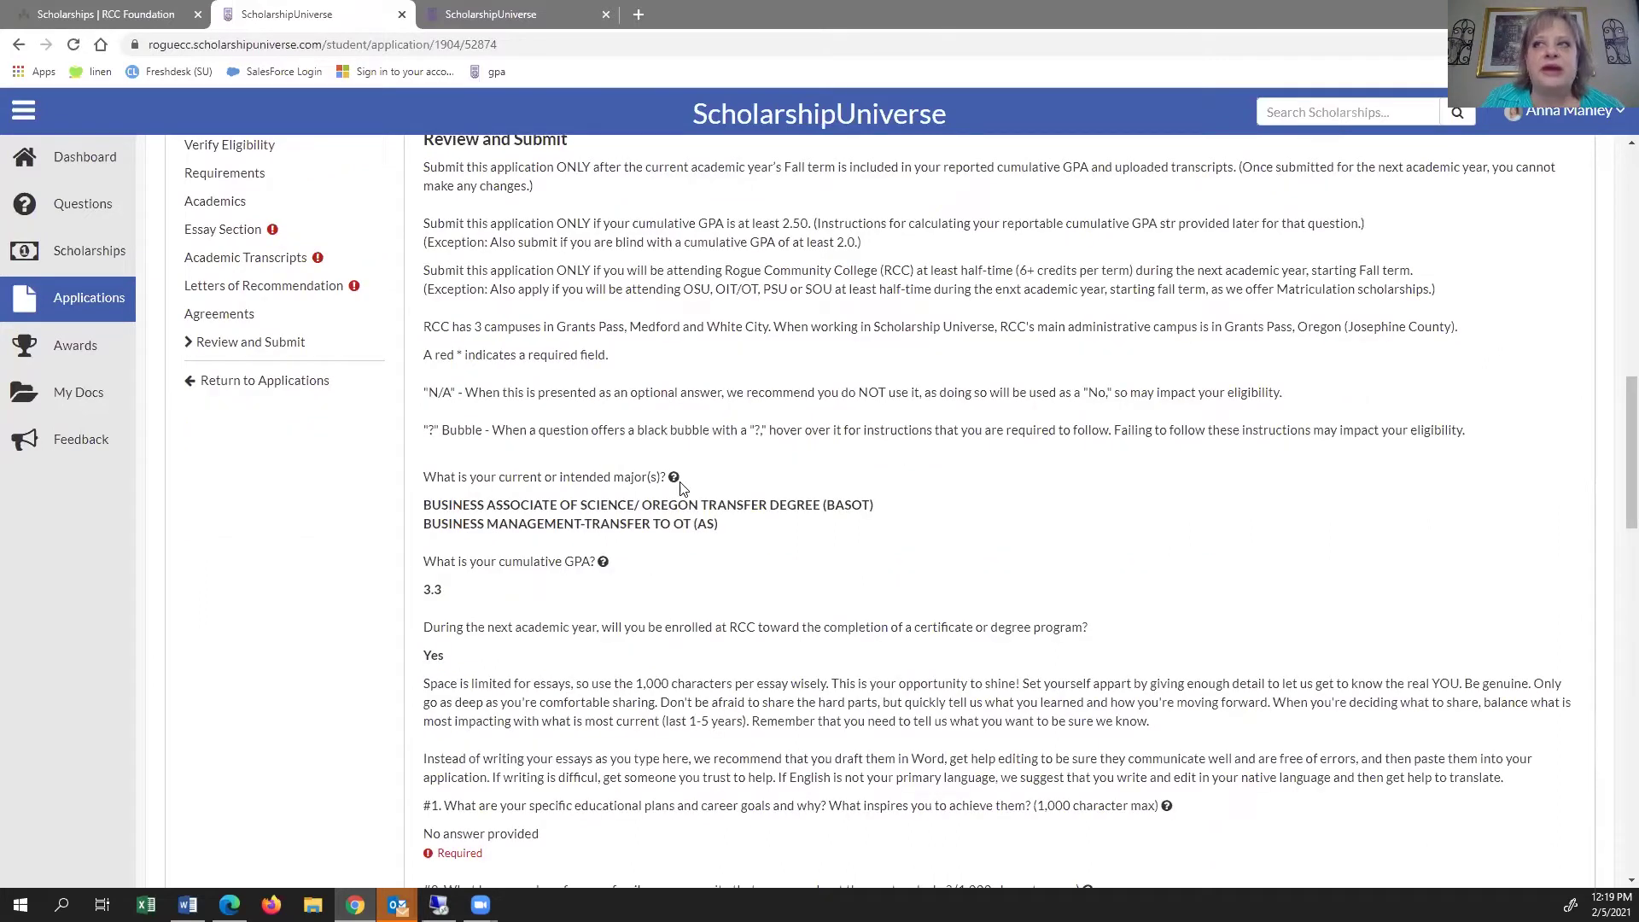
scroll(680, 487, "down", 1)
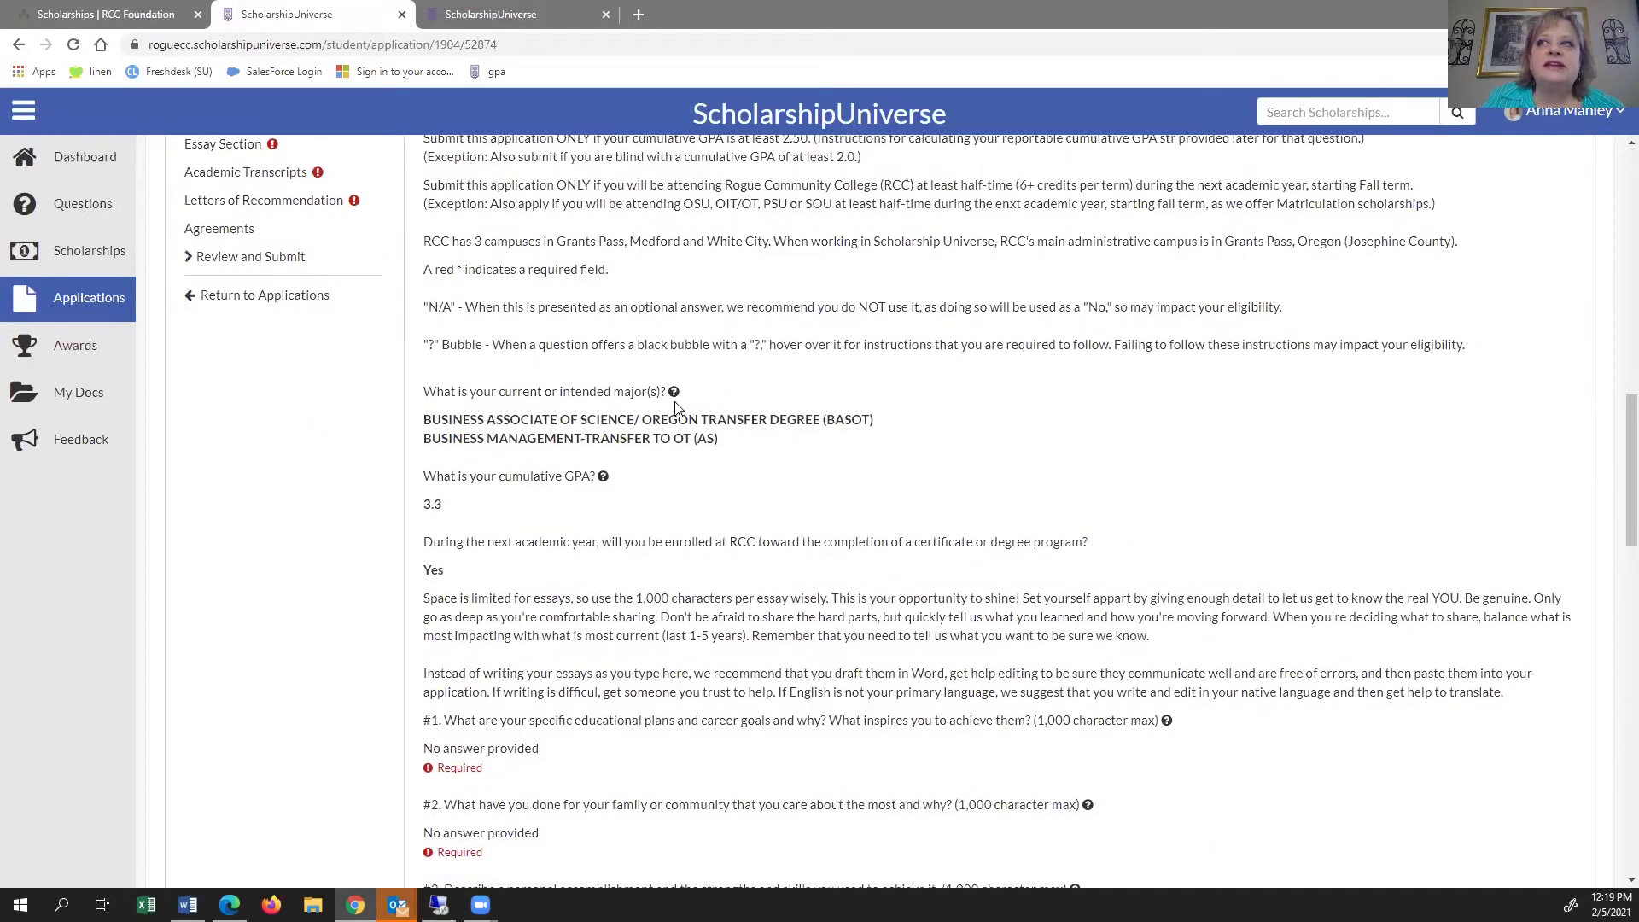
mouse_move(675, 400)
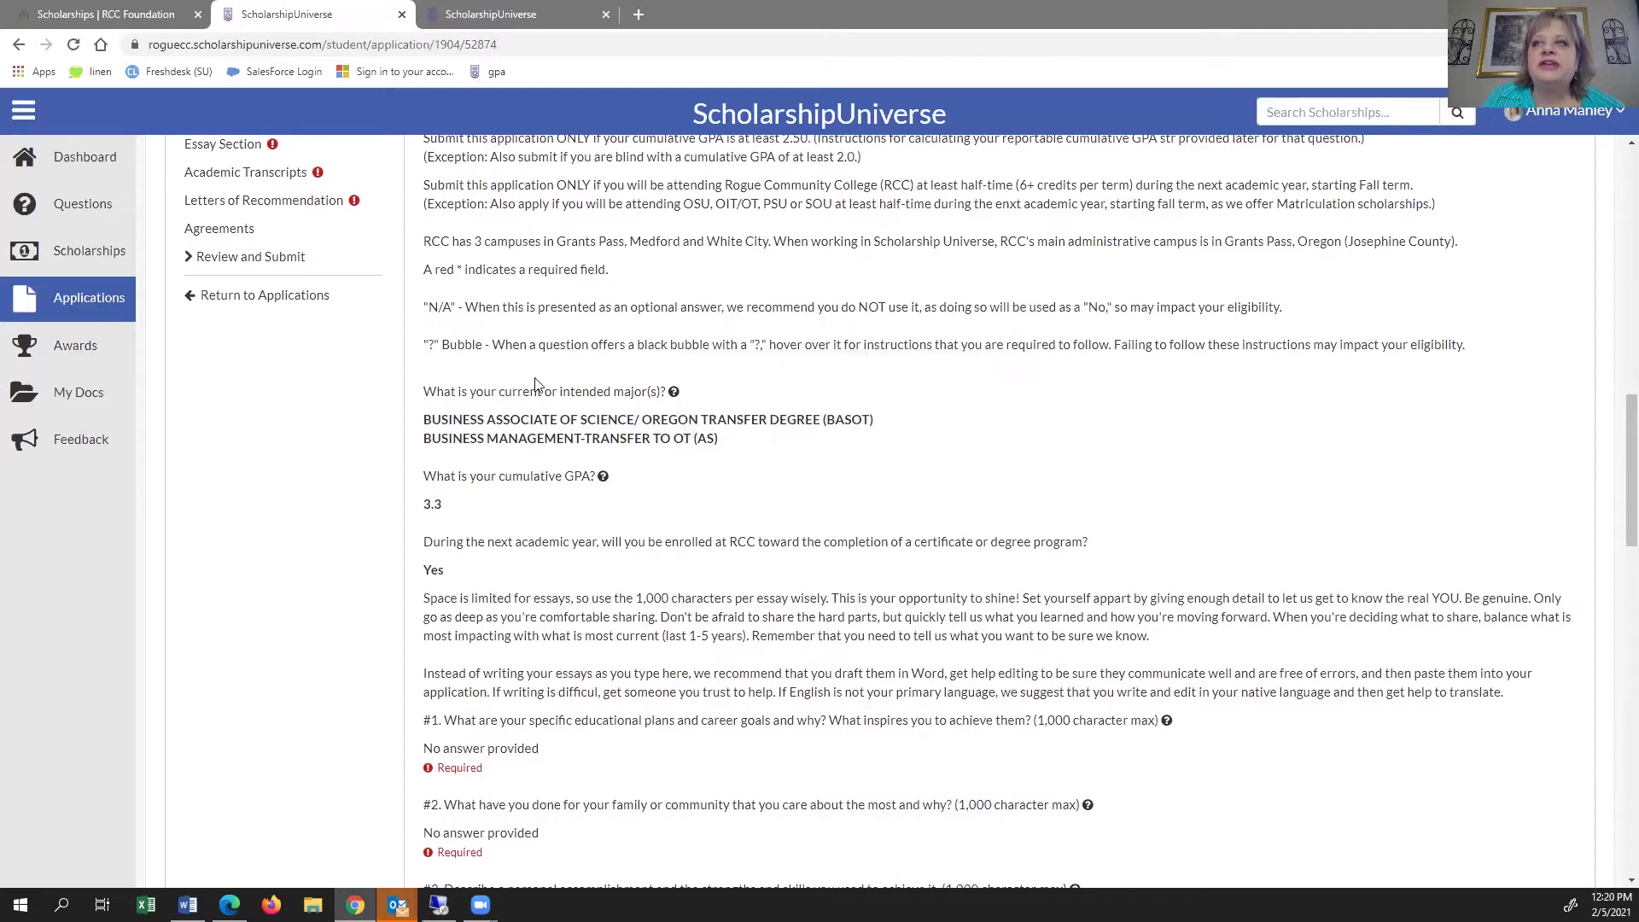
- Check the rest of the application summary for missing required essays, transcripts and recommendation letters, and for the agreement answers
scroll(535, 384, "down", 3)
scroll(447, 431, "down", 1)
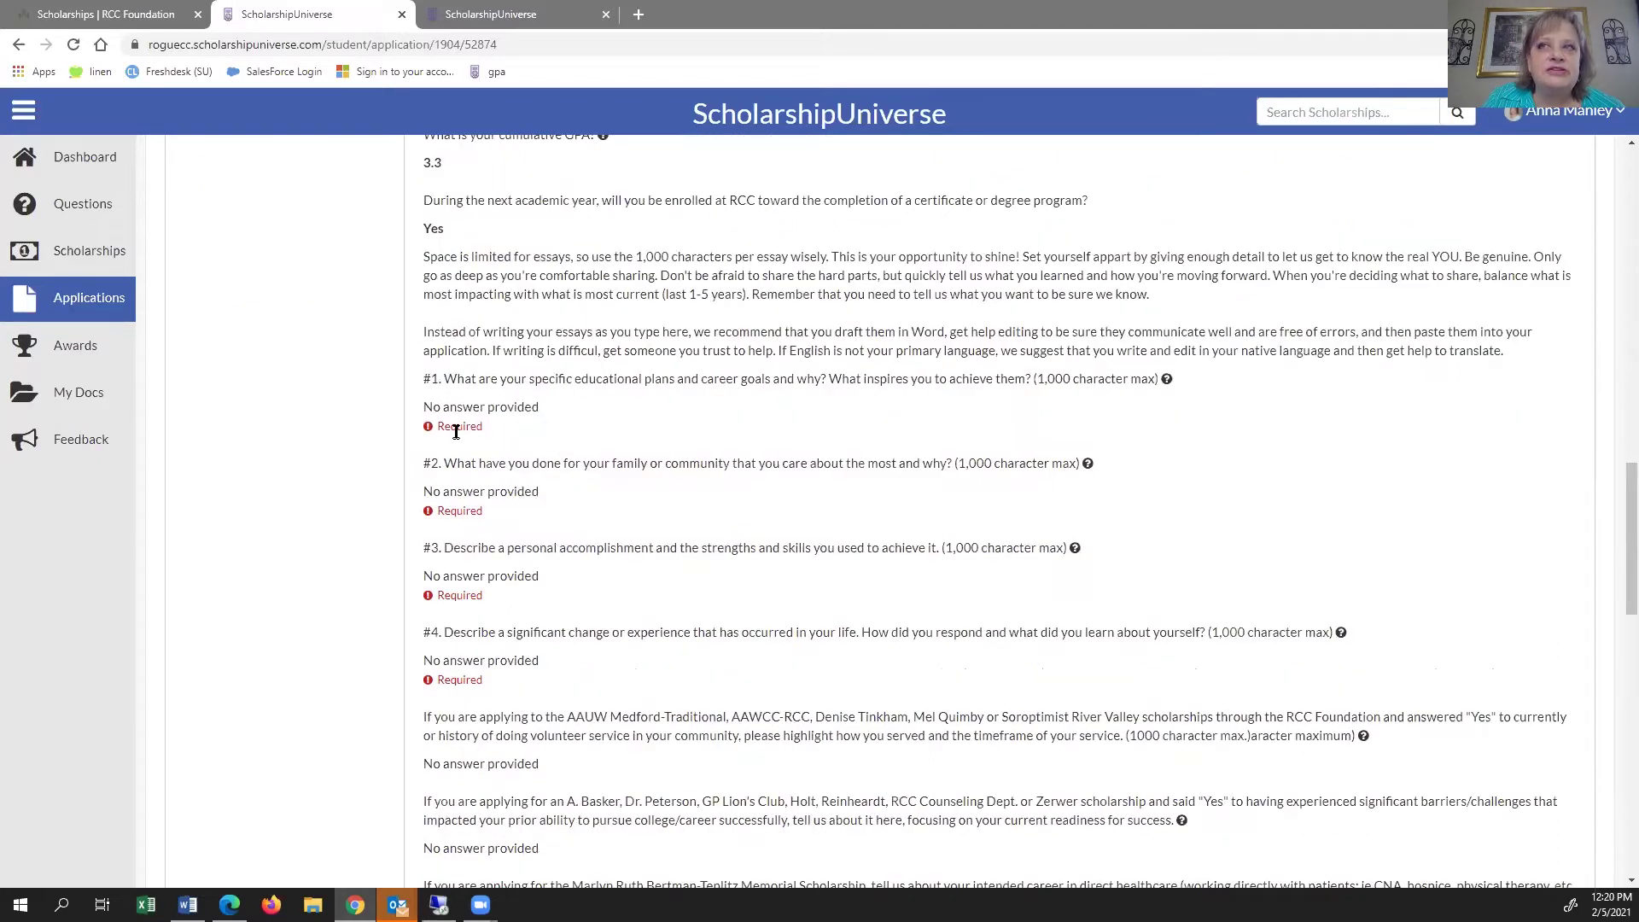
scroll(447, 442, "down", 2)
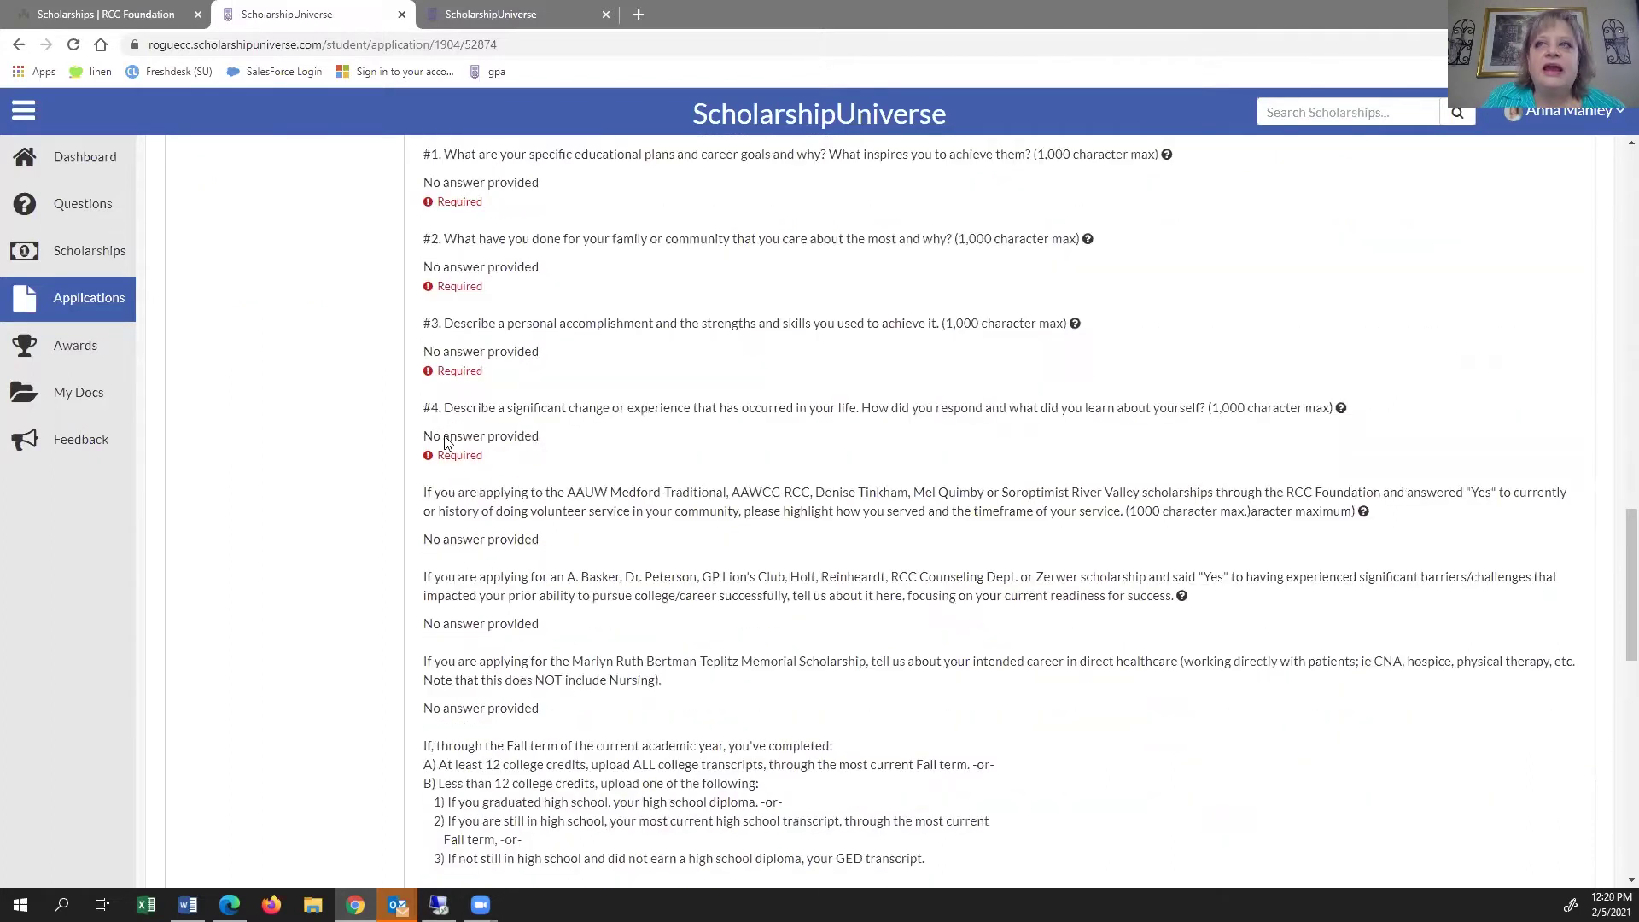
scroll(444, 442, "down", 4)
scroll(444, 442, "down", 5)
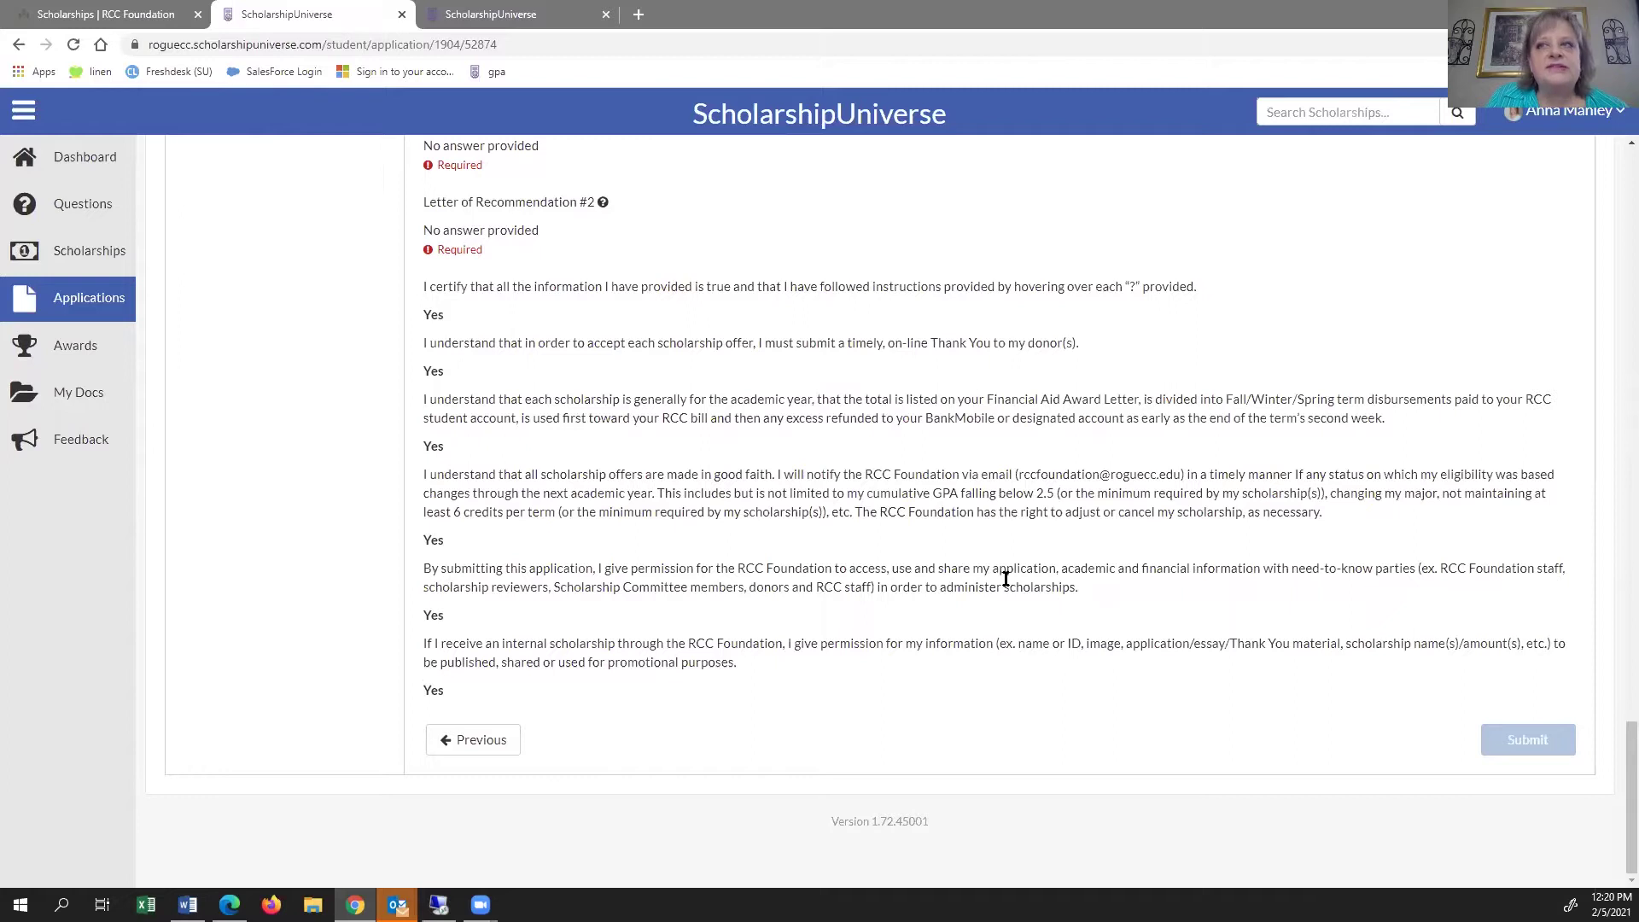
scroll(713, 504, "up", 1)
scroll(711, 504, "up", 5)
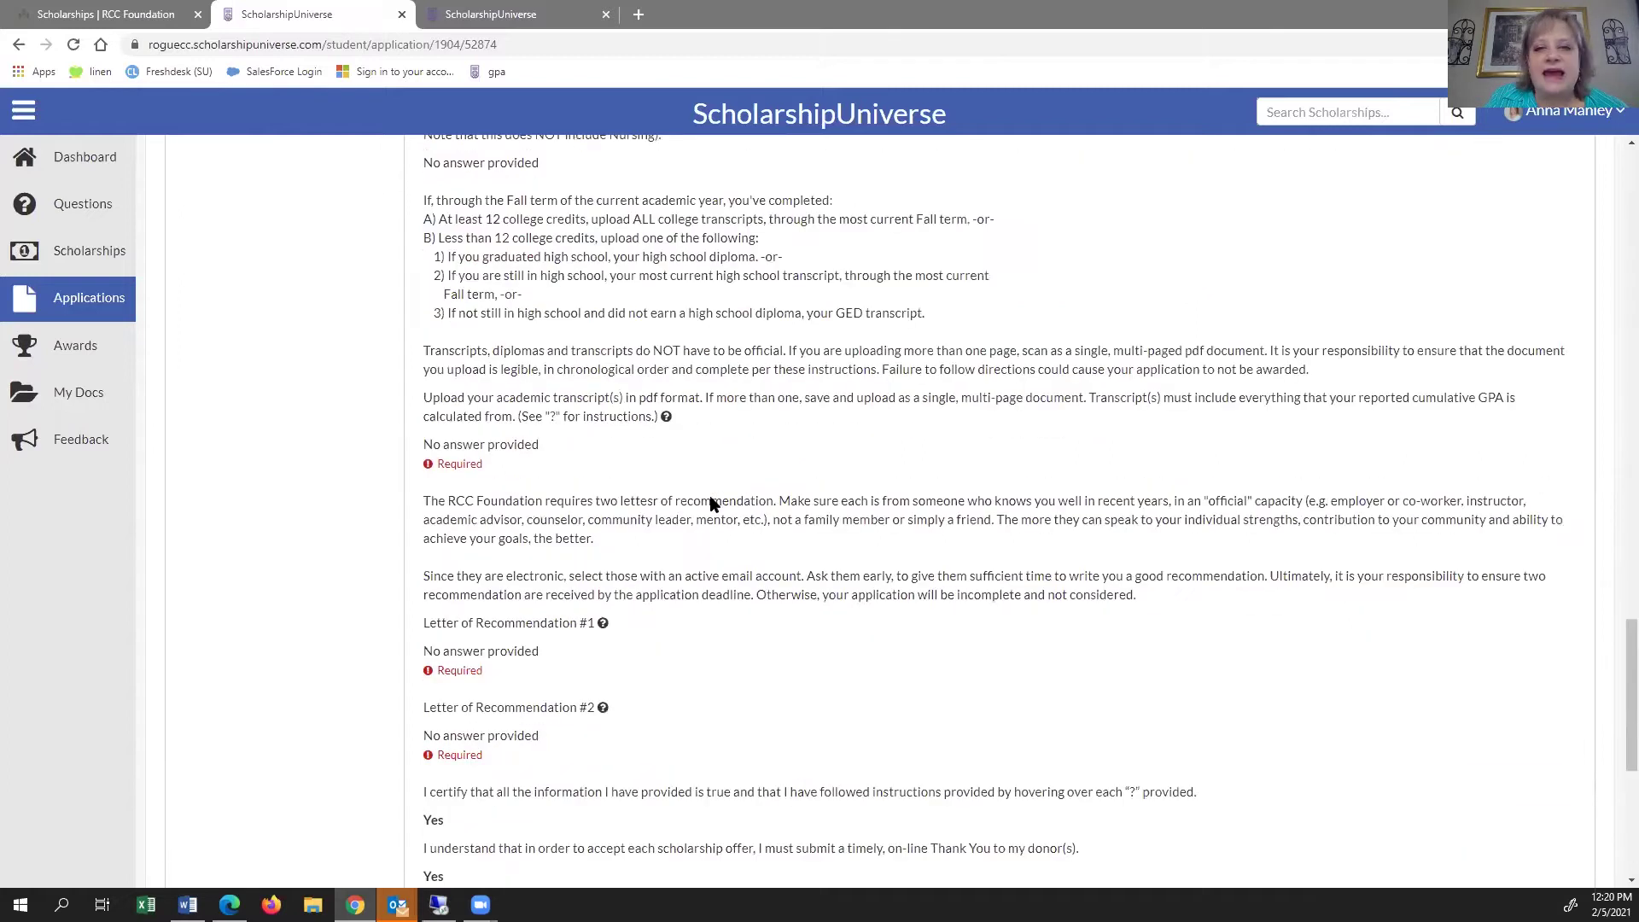
scroll(711, 504, "up", 3)
scroll(1622, 688, "down", 10)
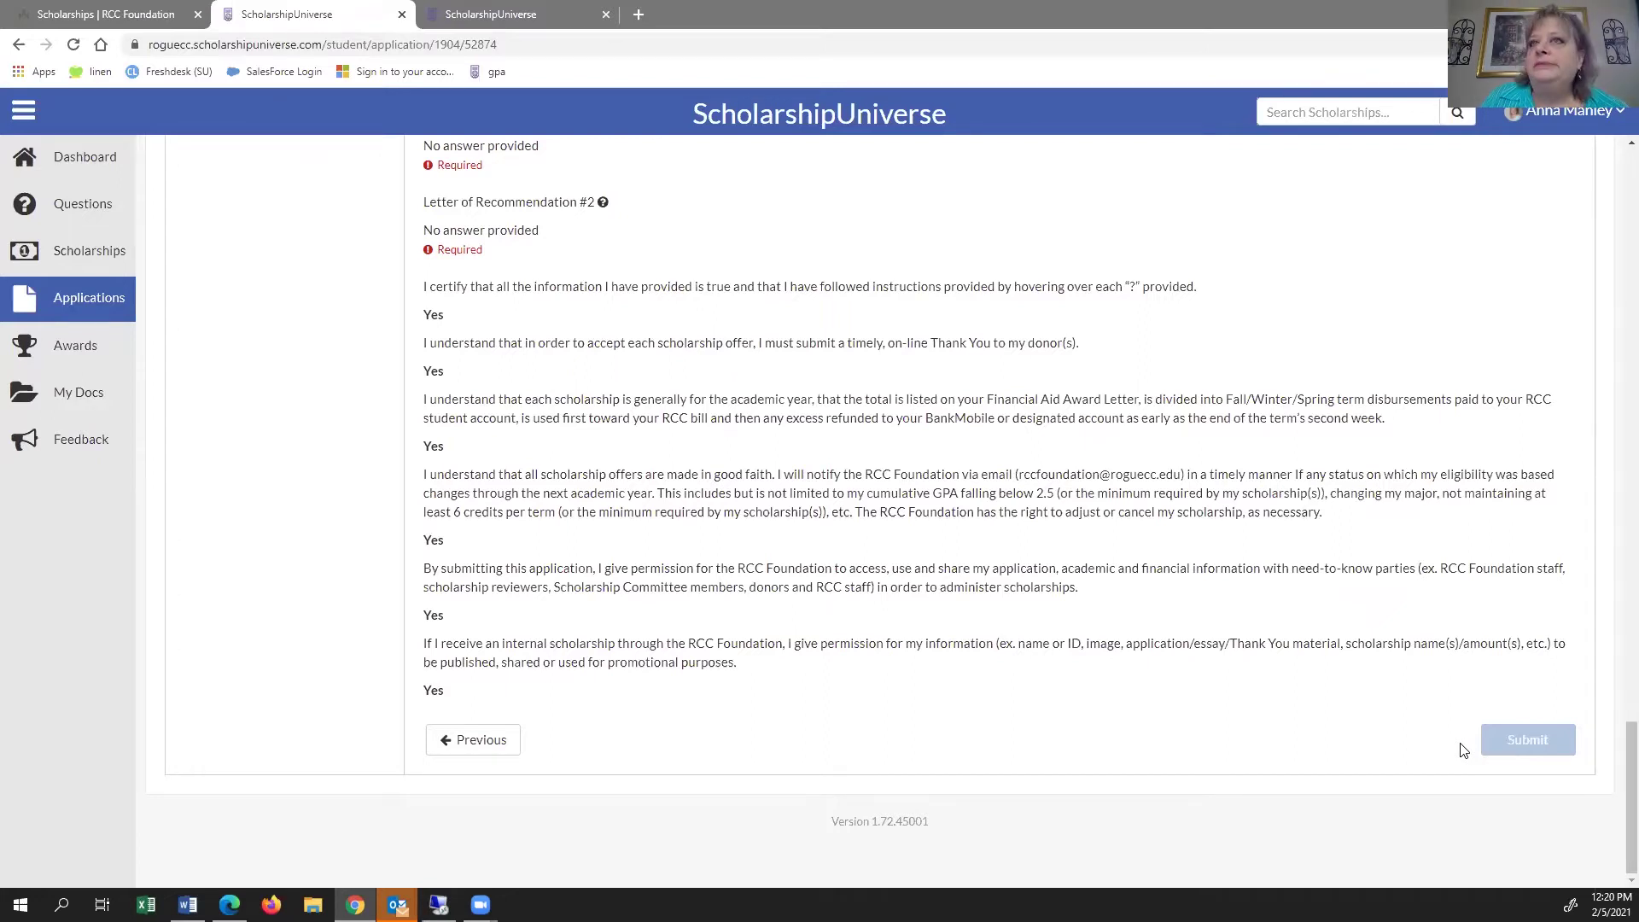
scroll(1463, 750, "up", 5)
scroll(1464, 750, "up", 2)
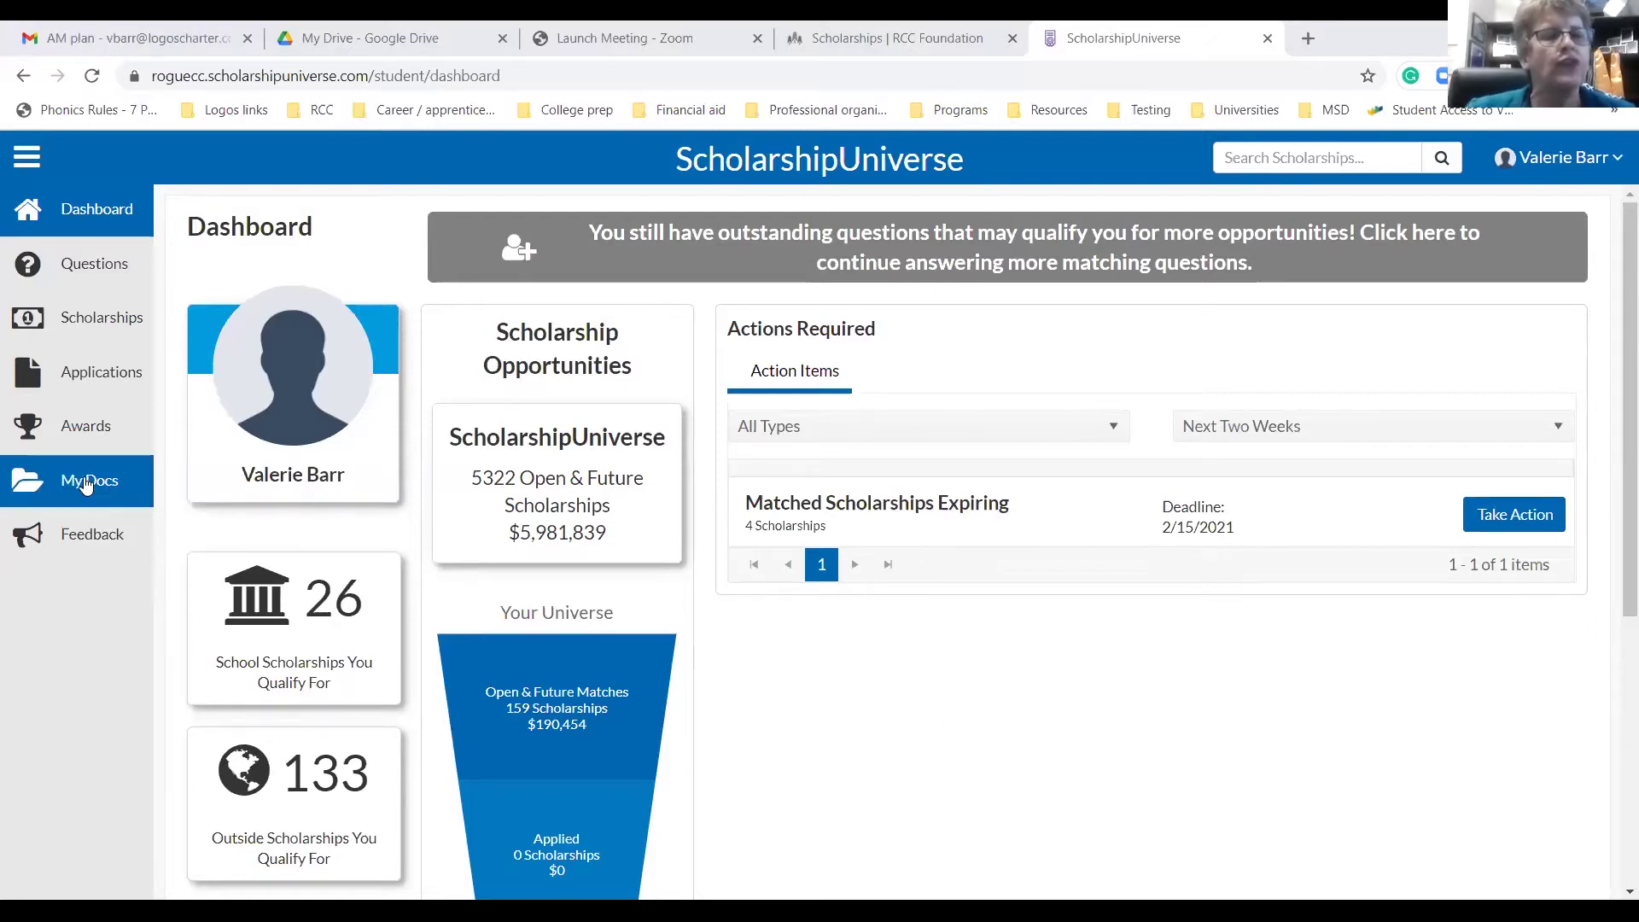
- Resume the in-progress RCC Foundation General Application from the Applications list and go to its Verify Eligibility section
left_click(95, 384)
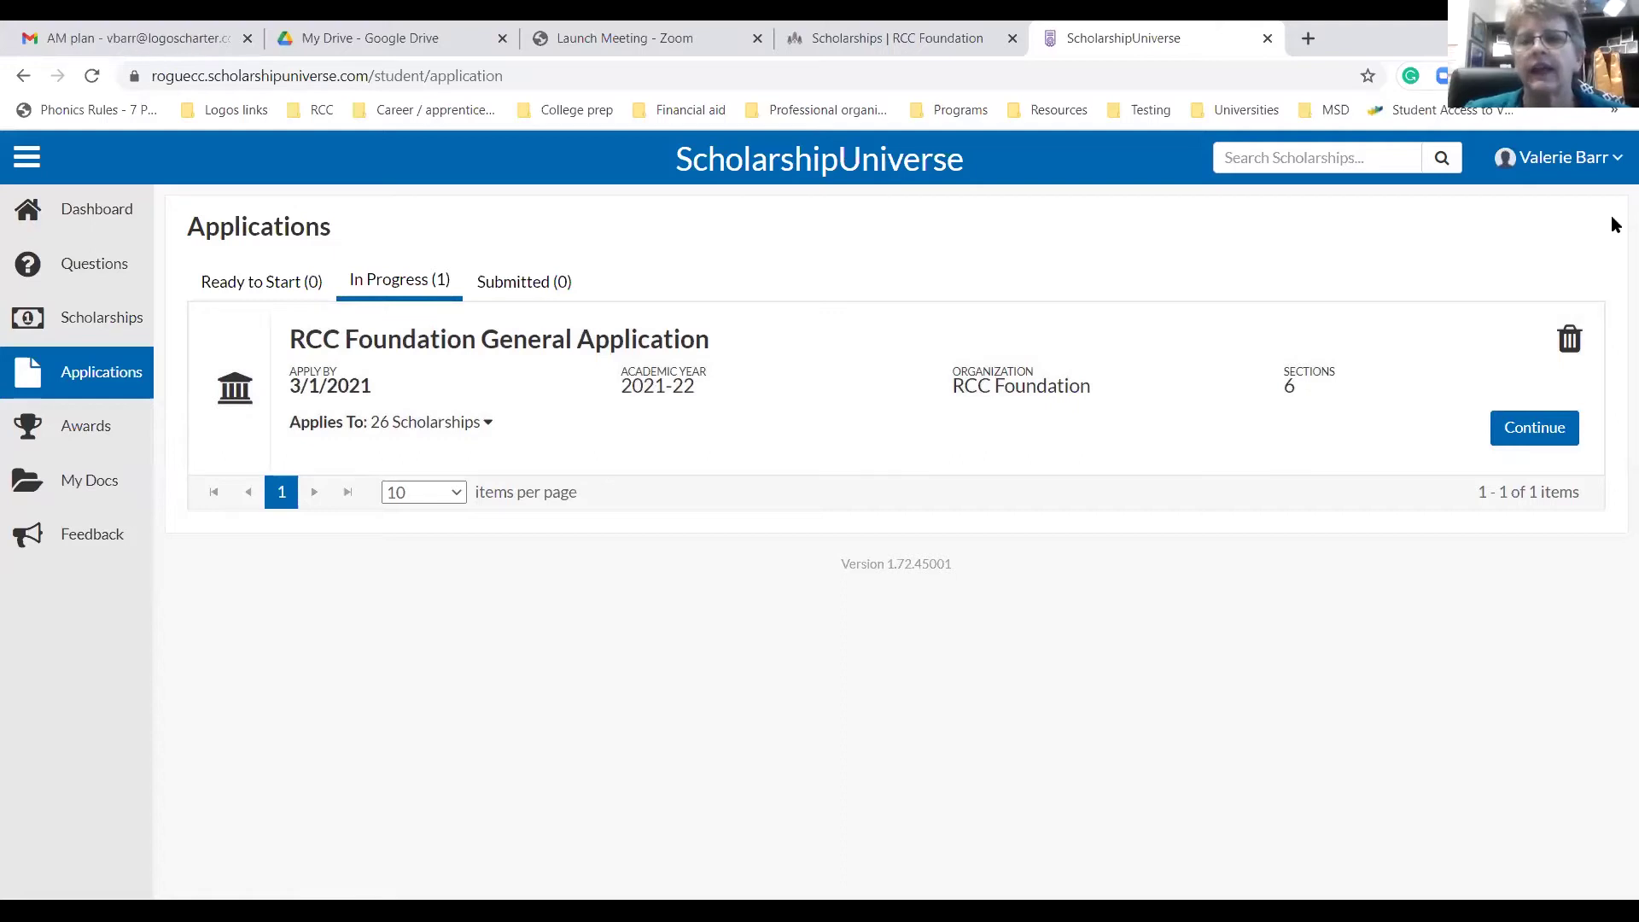
left_click(1529, 428)
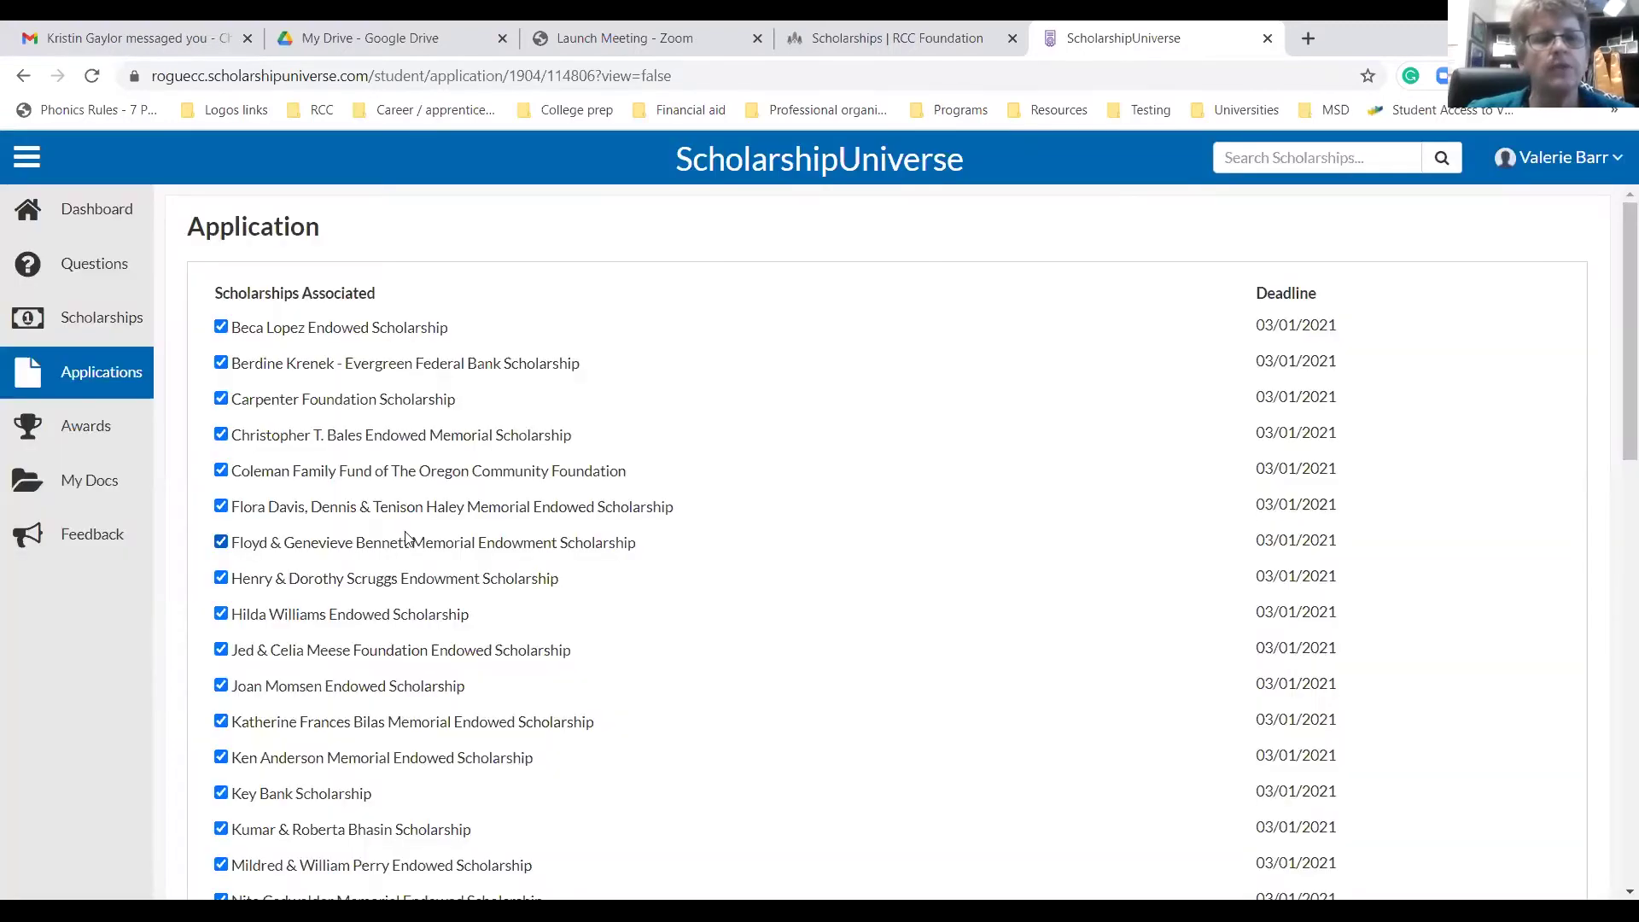
scroll(665, 504, "down", 13)
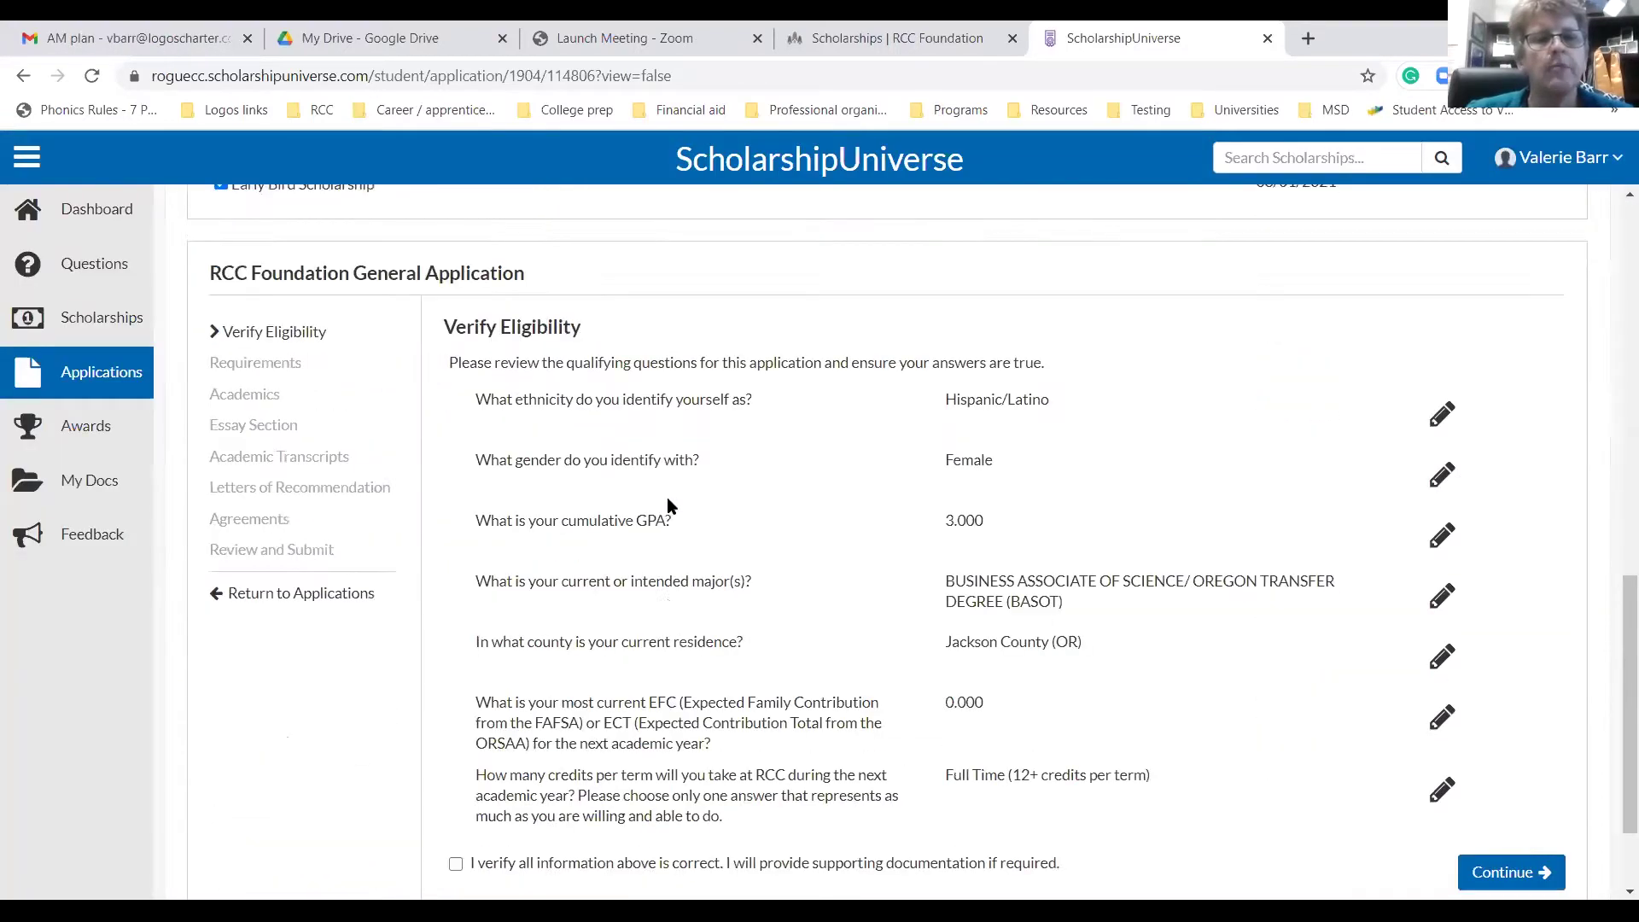
- Verify that all the eligibility information is correct and continue to the Requirements section
scroll(668, 497, "down", 2)
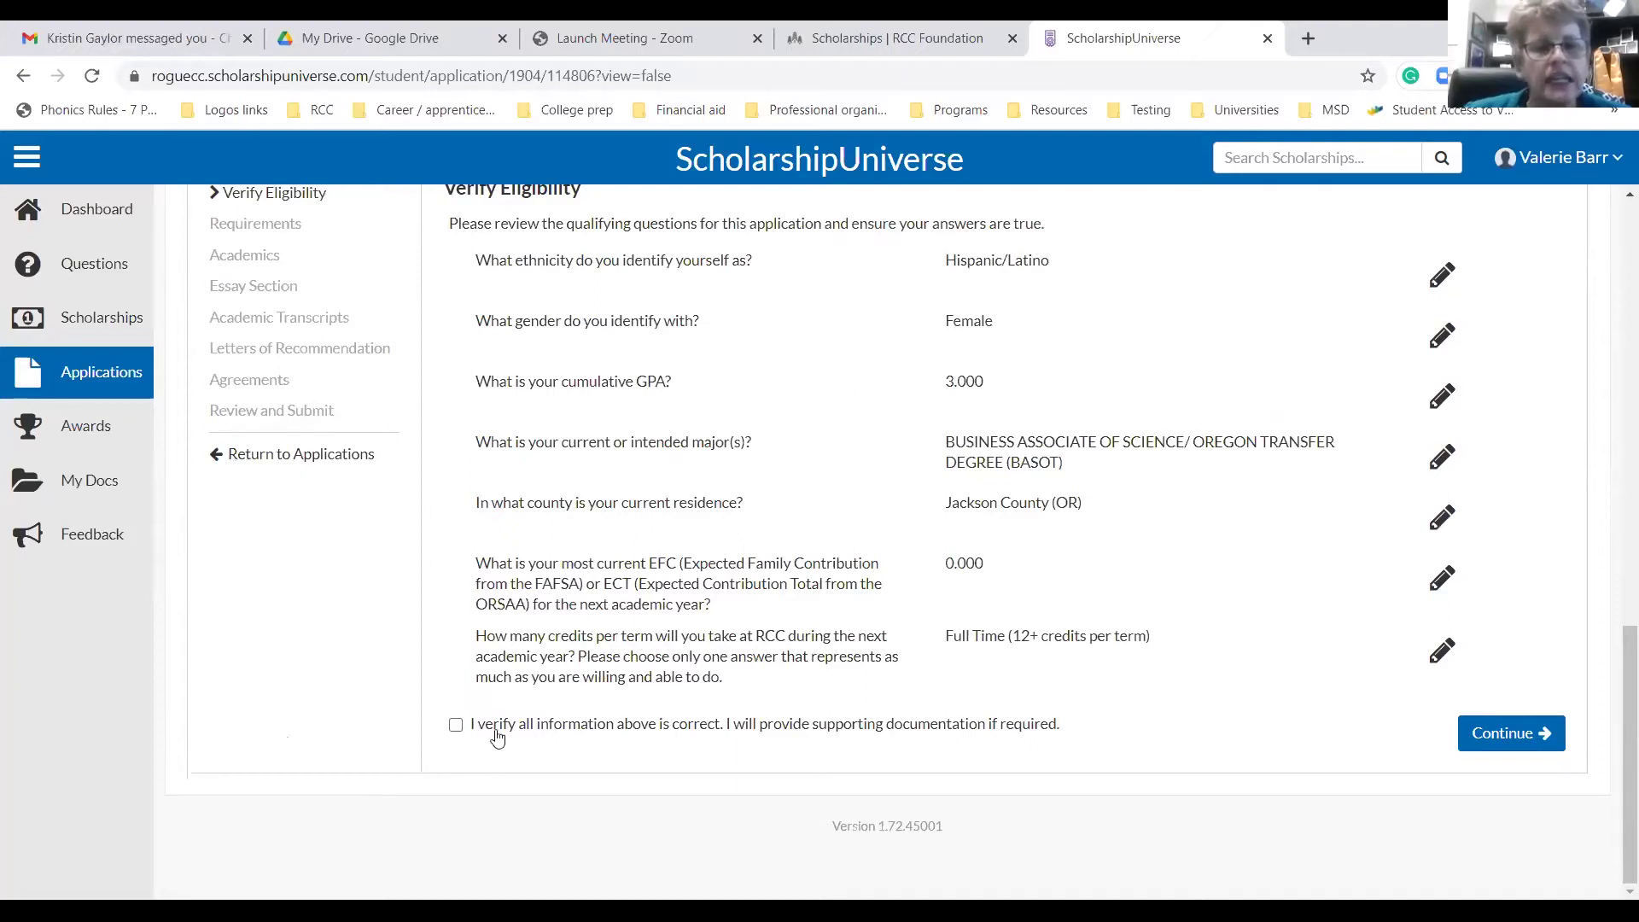
left_click(455, 725)
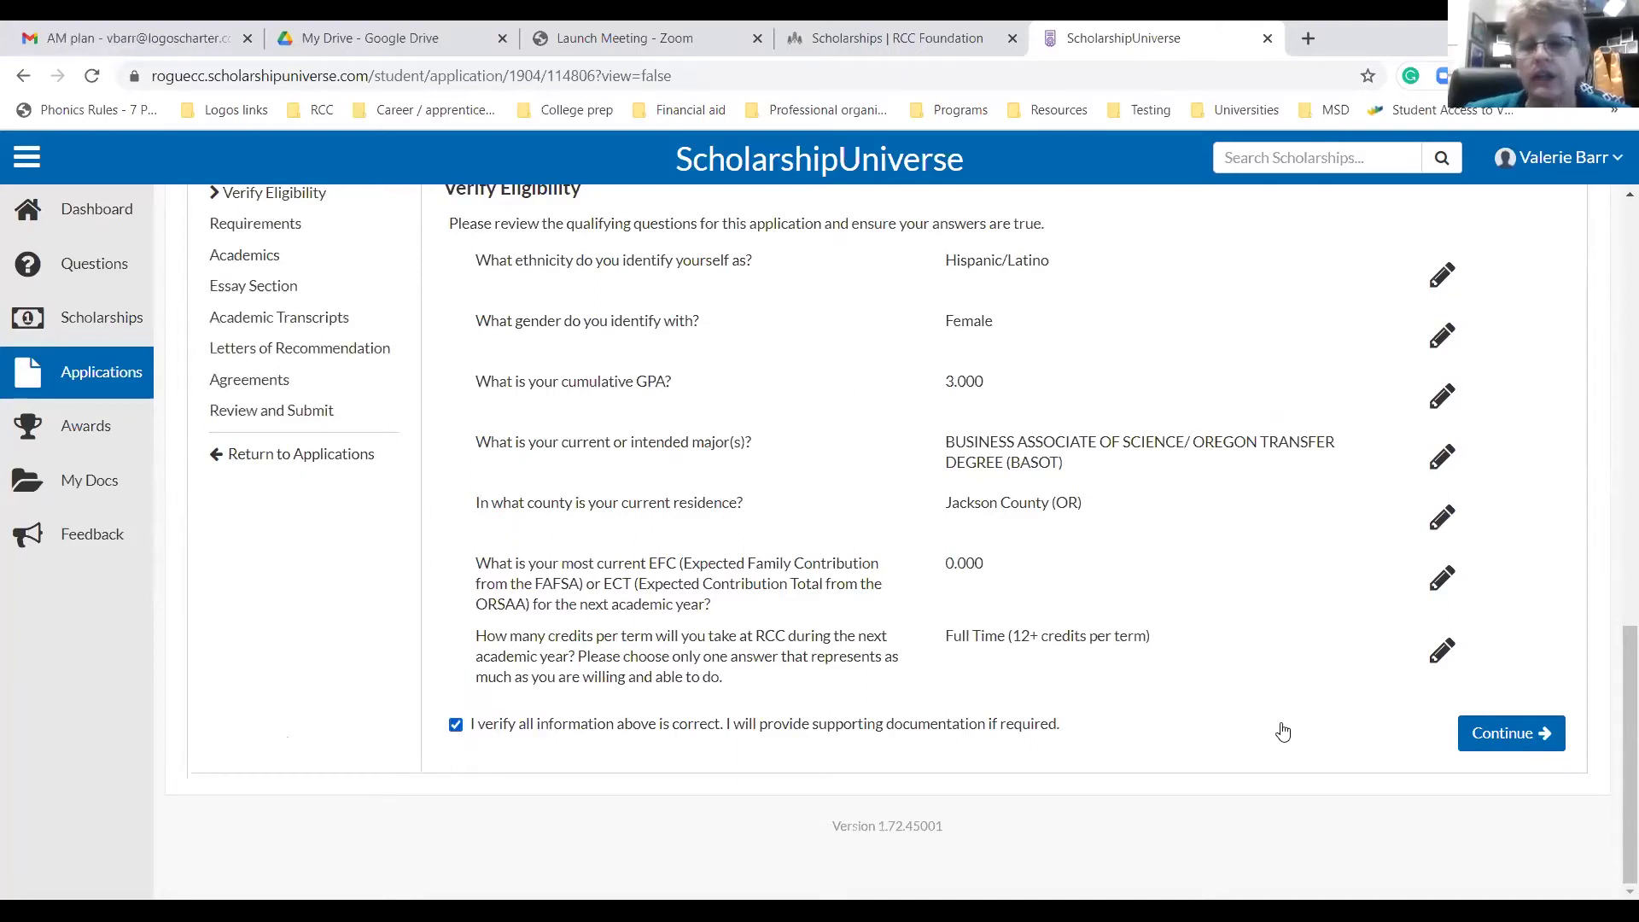
left_click(1485, 735)
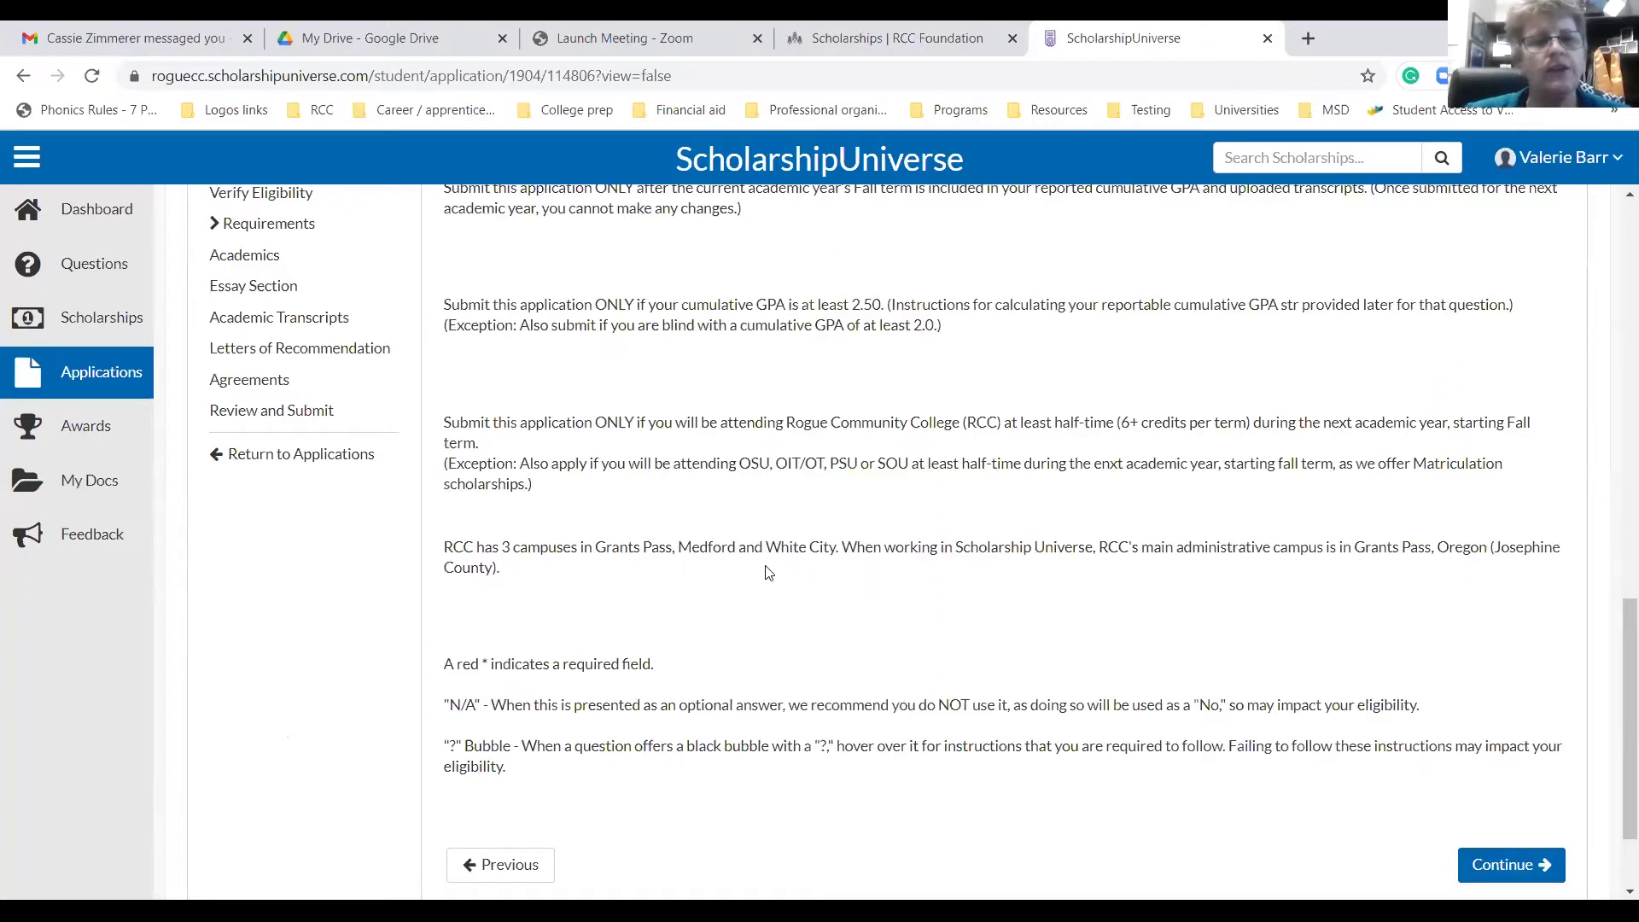
- Open the Essay Section and review the essay-writing advice and the four required essay prompts
scroll(602, 478, "up", 3)
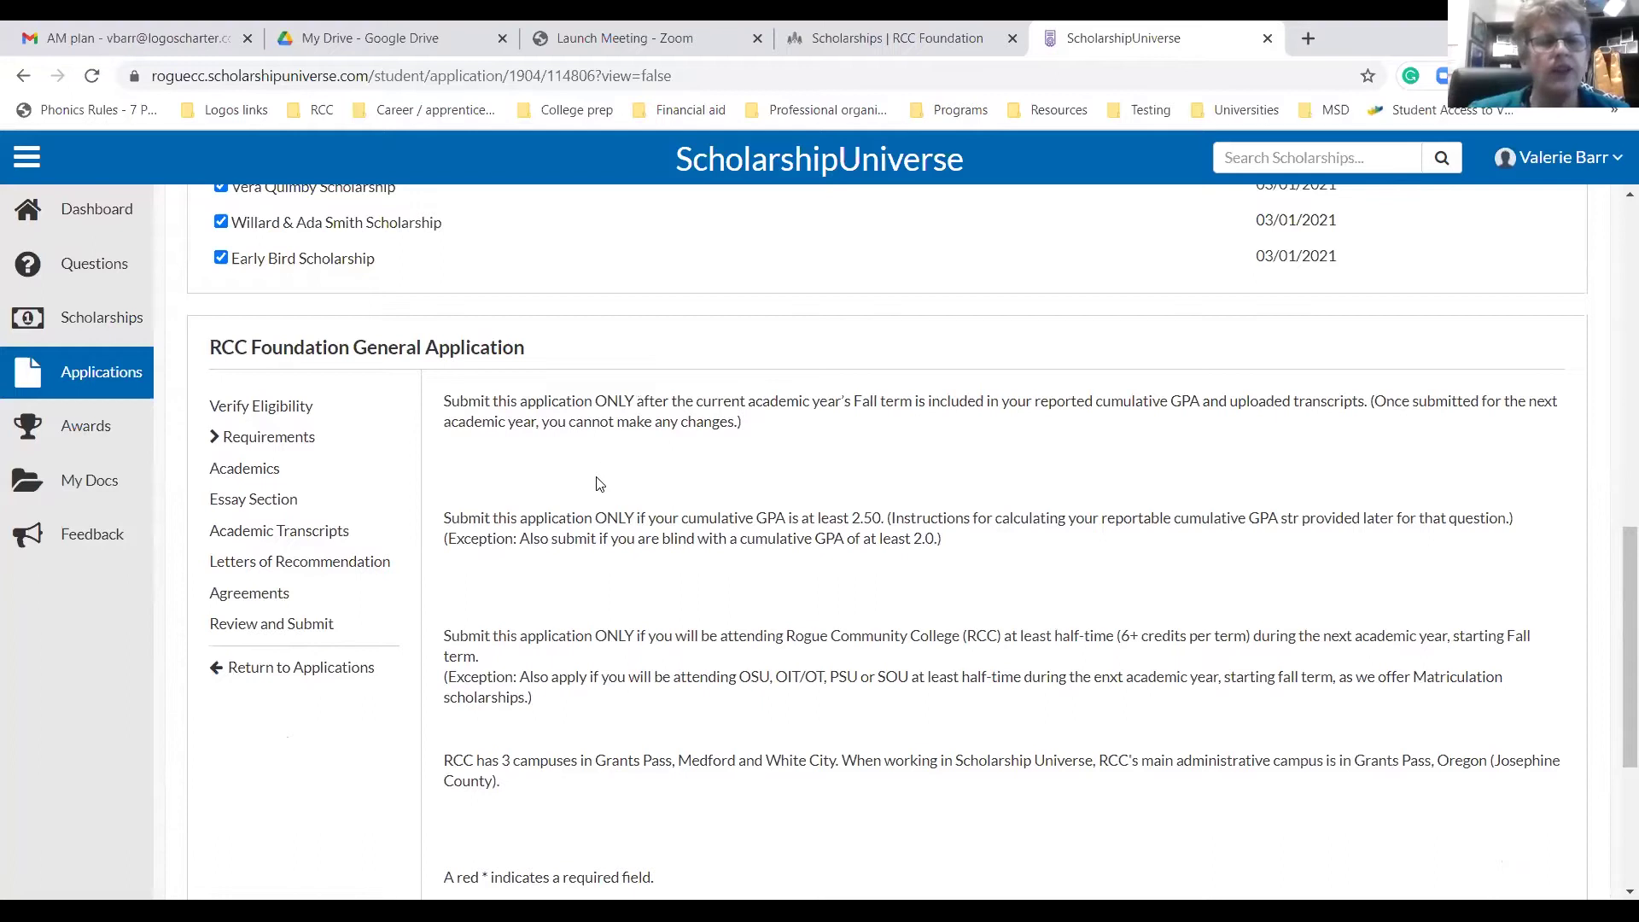
left_click(252, 503)
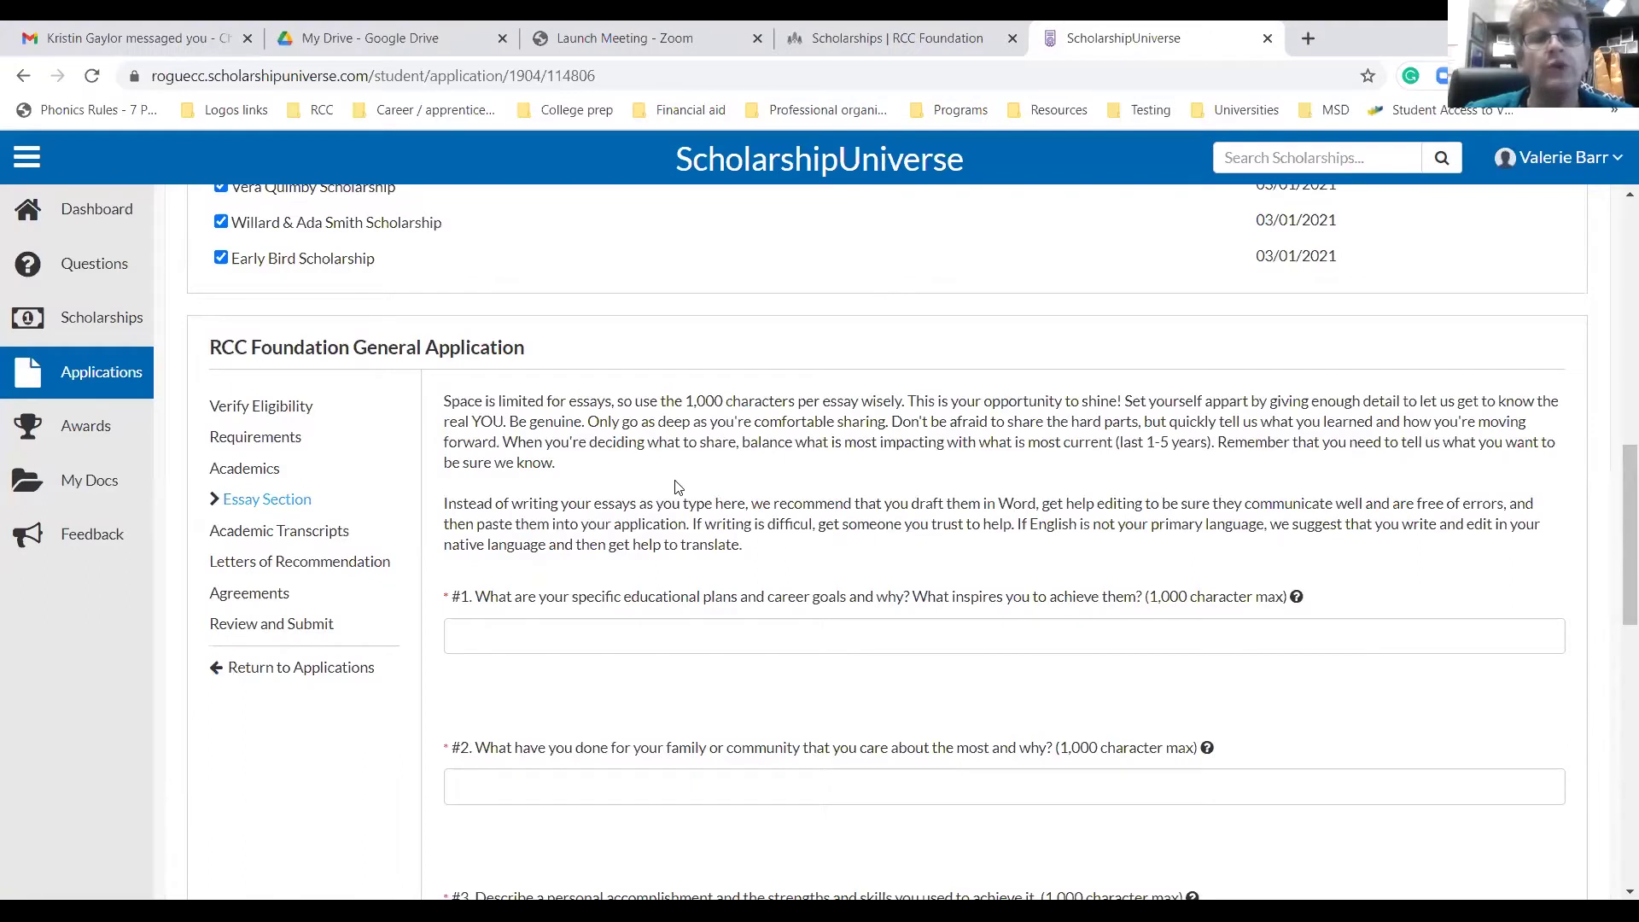
scroll(674, 485, "down", 3)
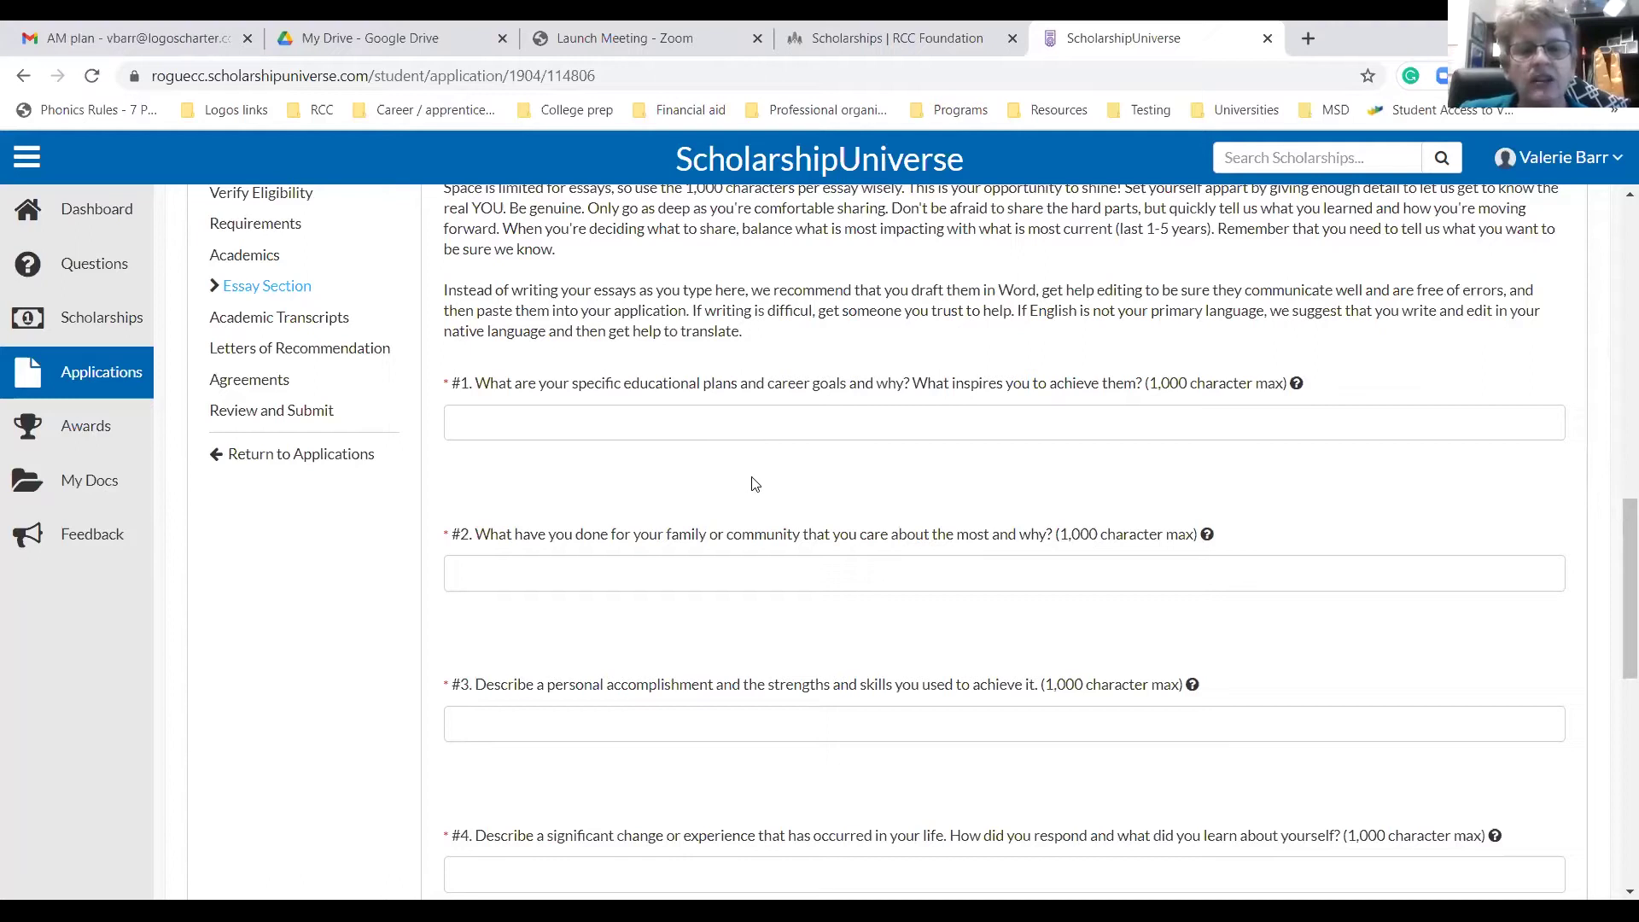
- Review the remaining required essay prompts and the optional scholarship-specific prompts, and look back at the list of scholarships covered by the application
scroll(752, 474, "down", 2)
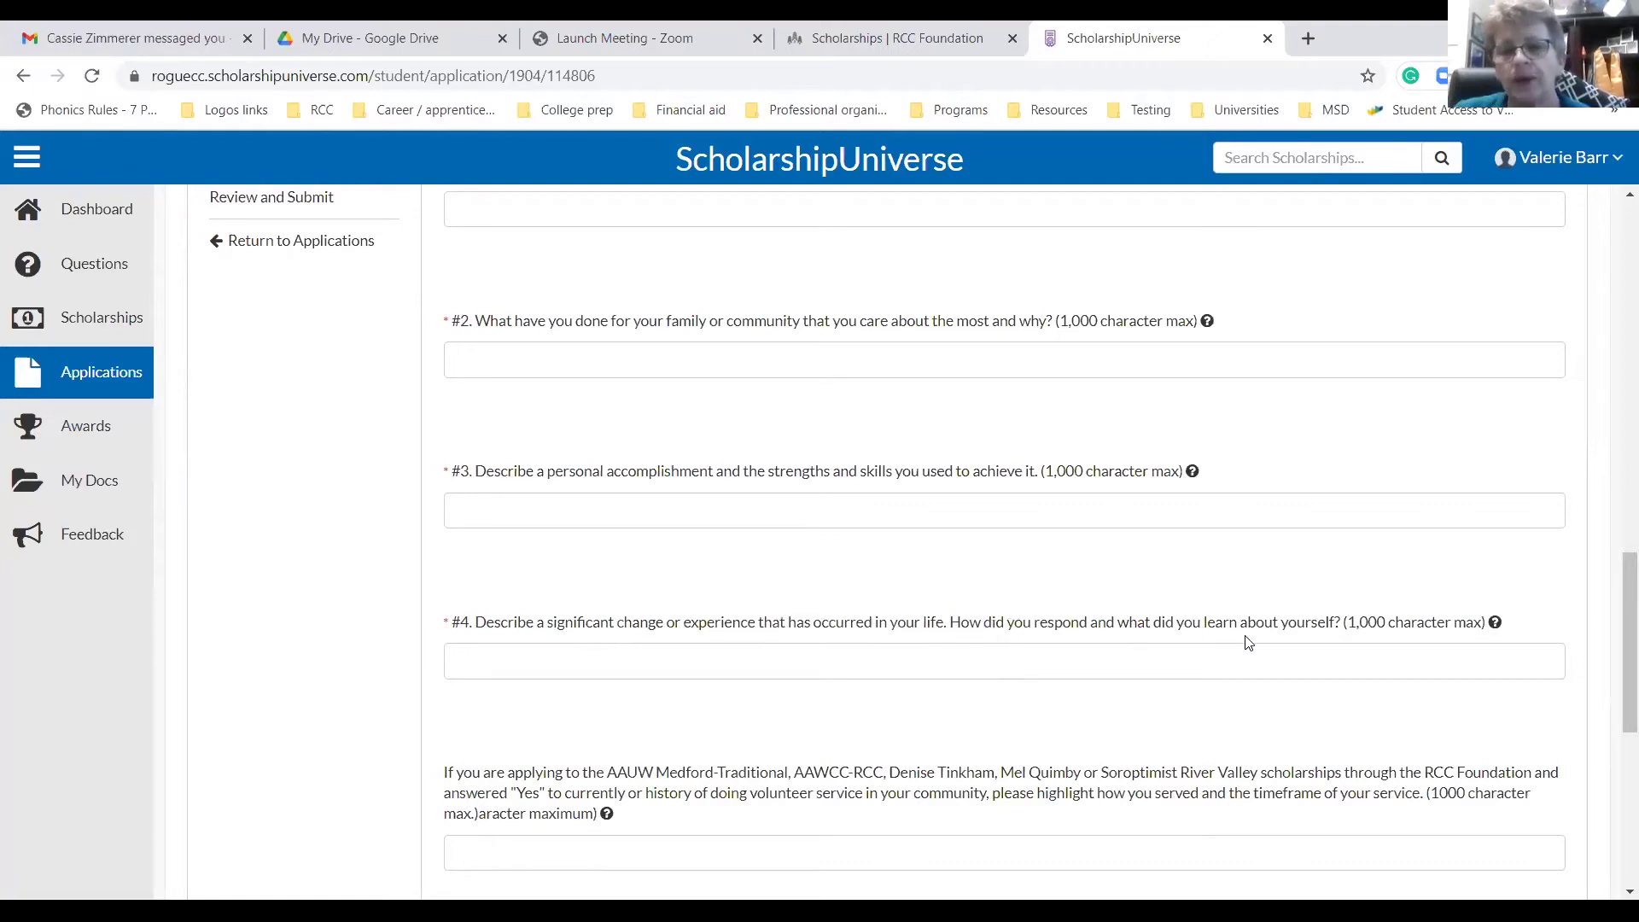
left_click_drag(1615, 580, 1615, 615)
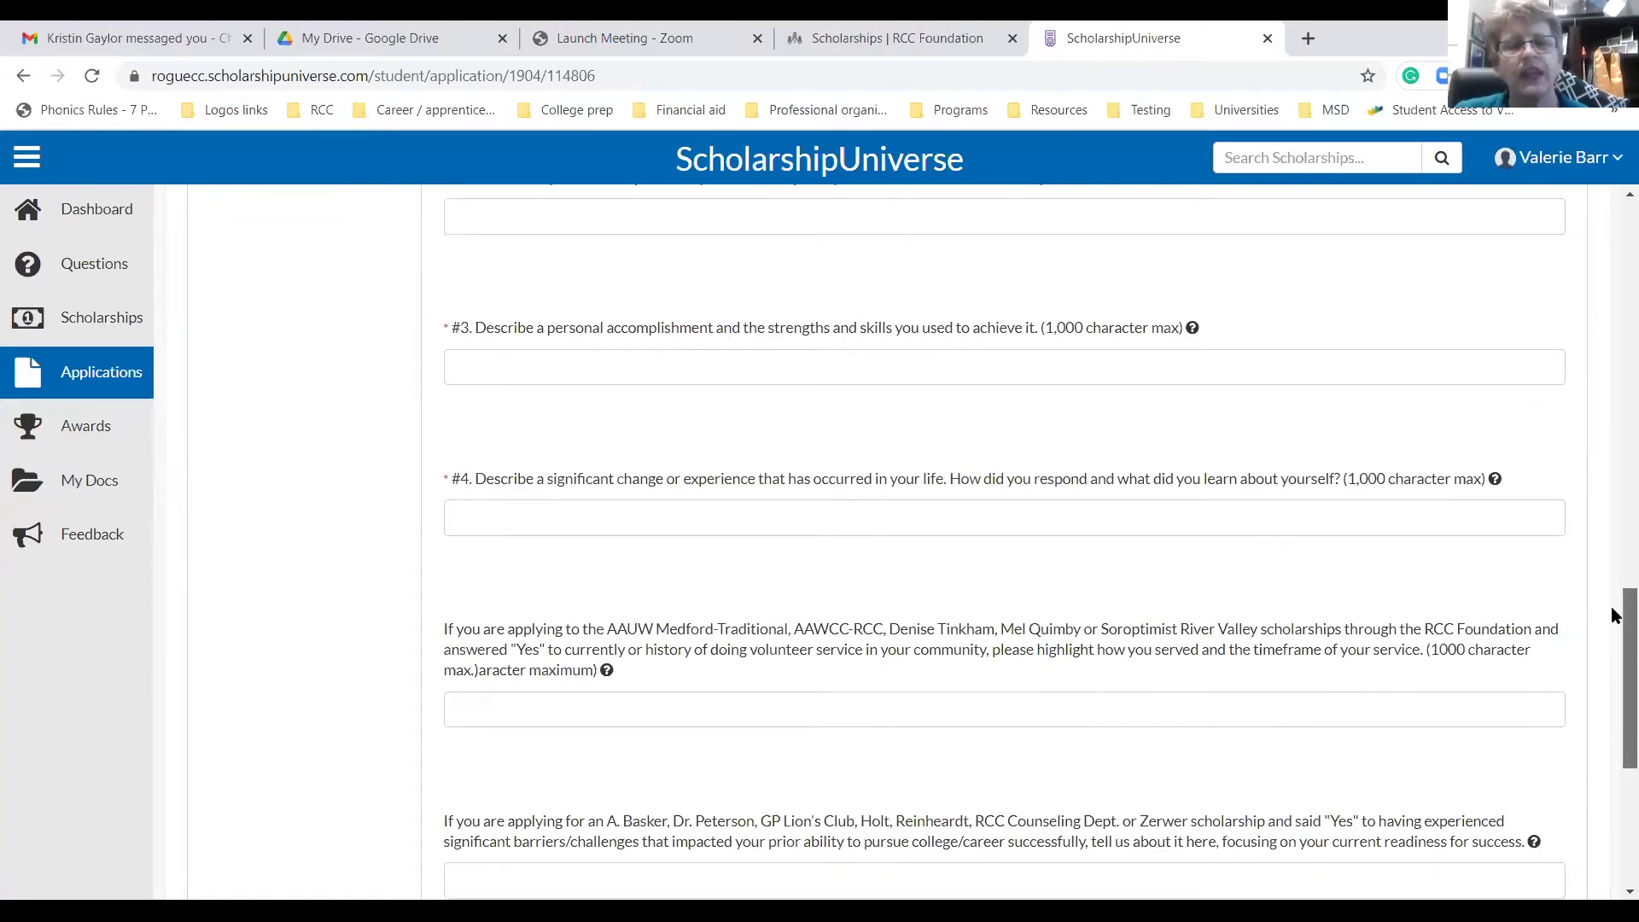
left_click_drag(1616, 615, 1613, 582)
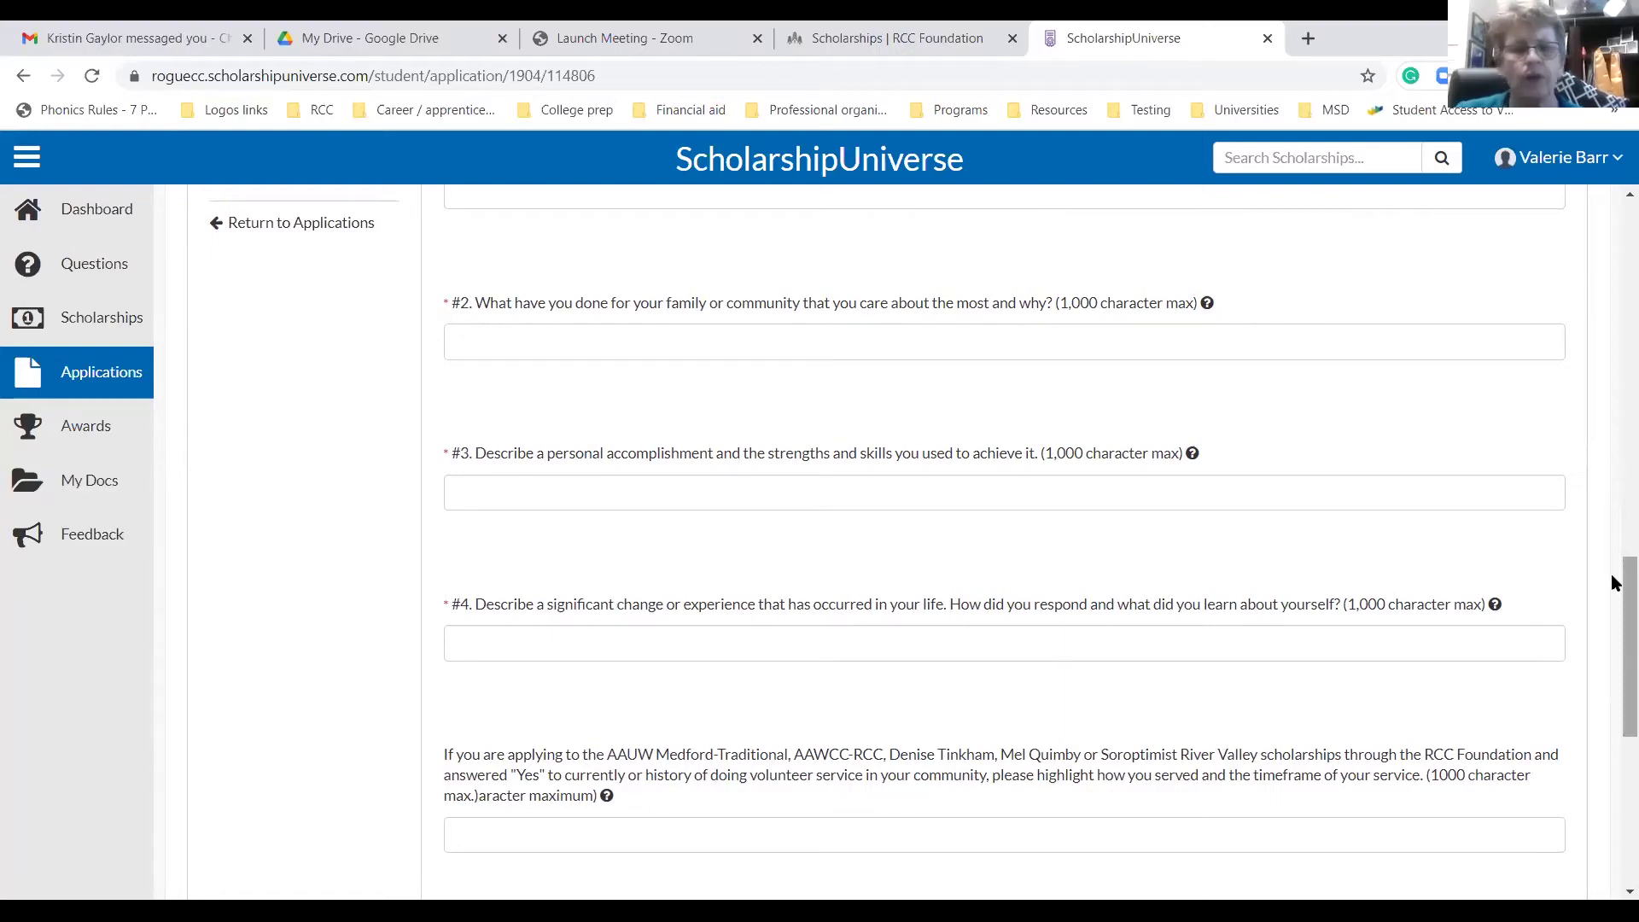
scroll(1613, 583, "up", 15)
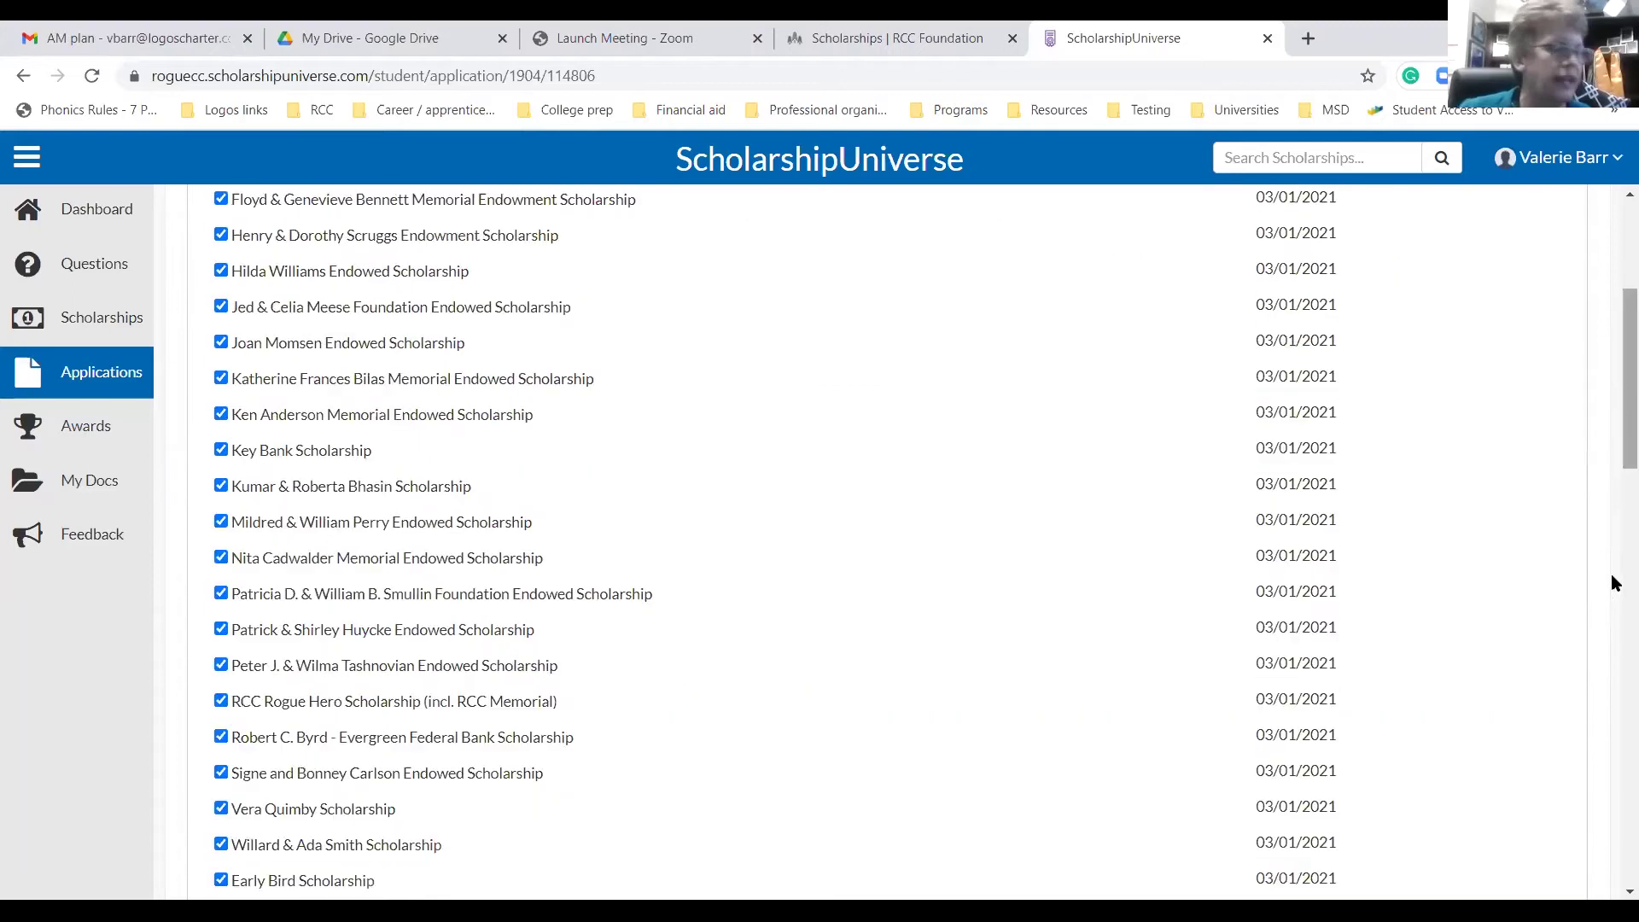
scroll(896, 512, "down", 15)
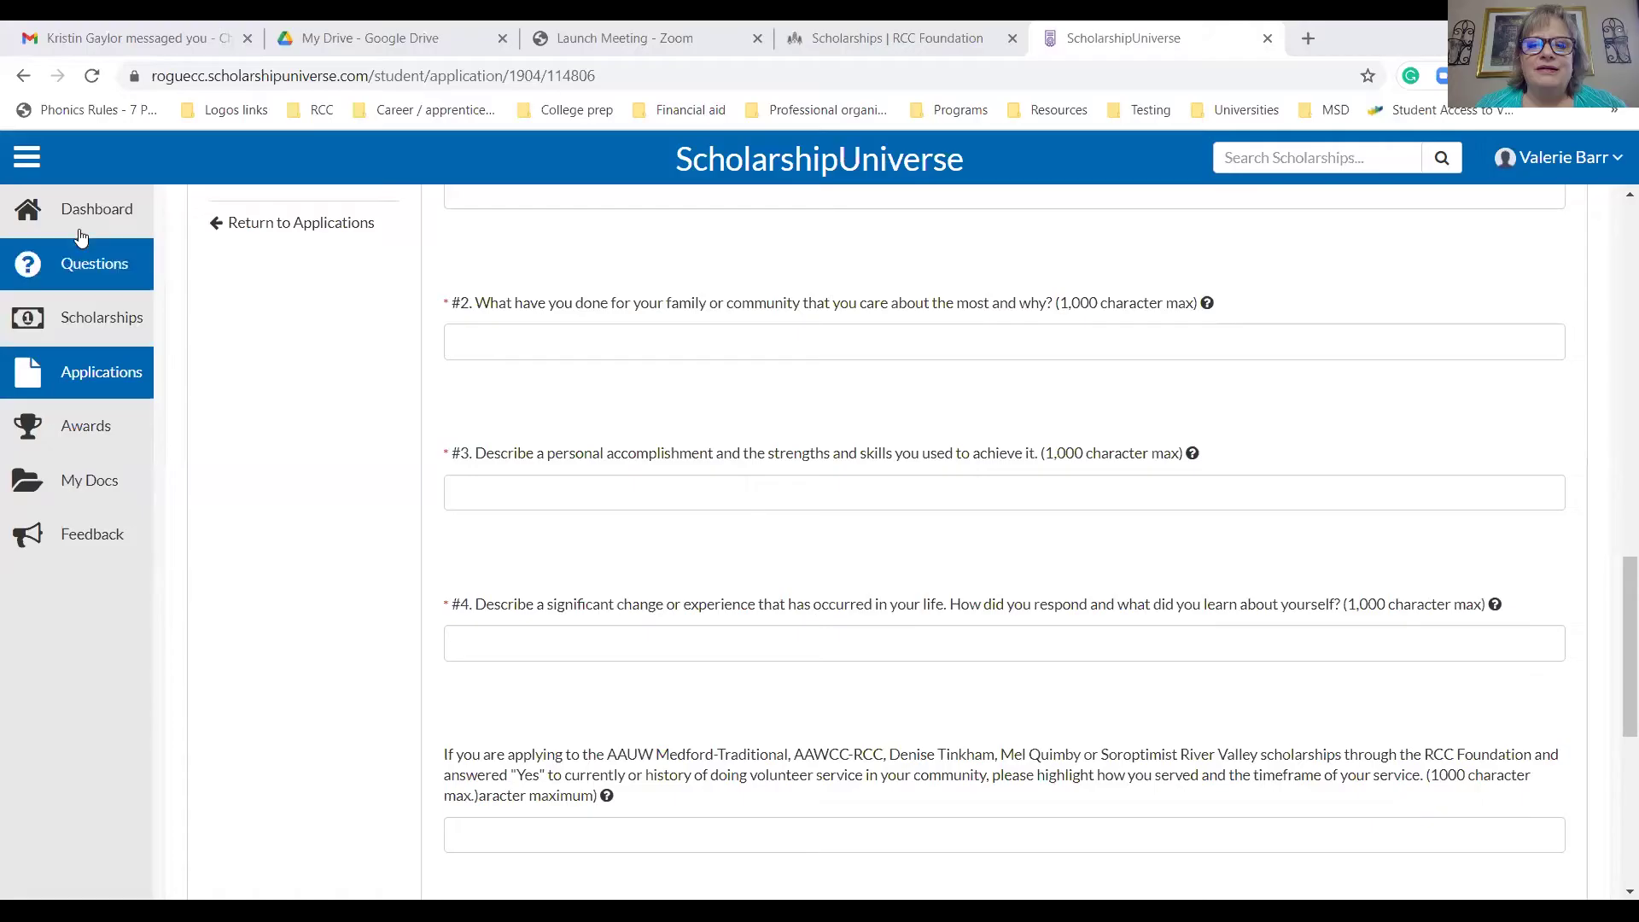
- Pin the Beca Lopez Endowed Scholarship from the matched scholarships and view the list of pinned scholarships
left_click(79, 234)
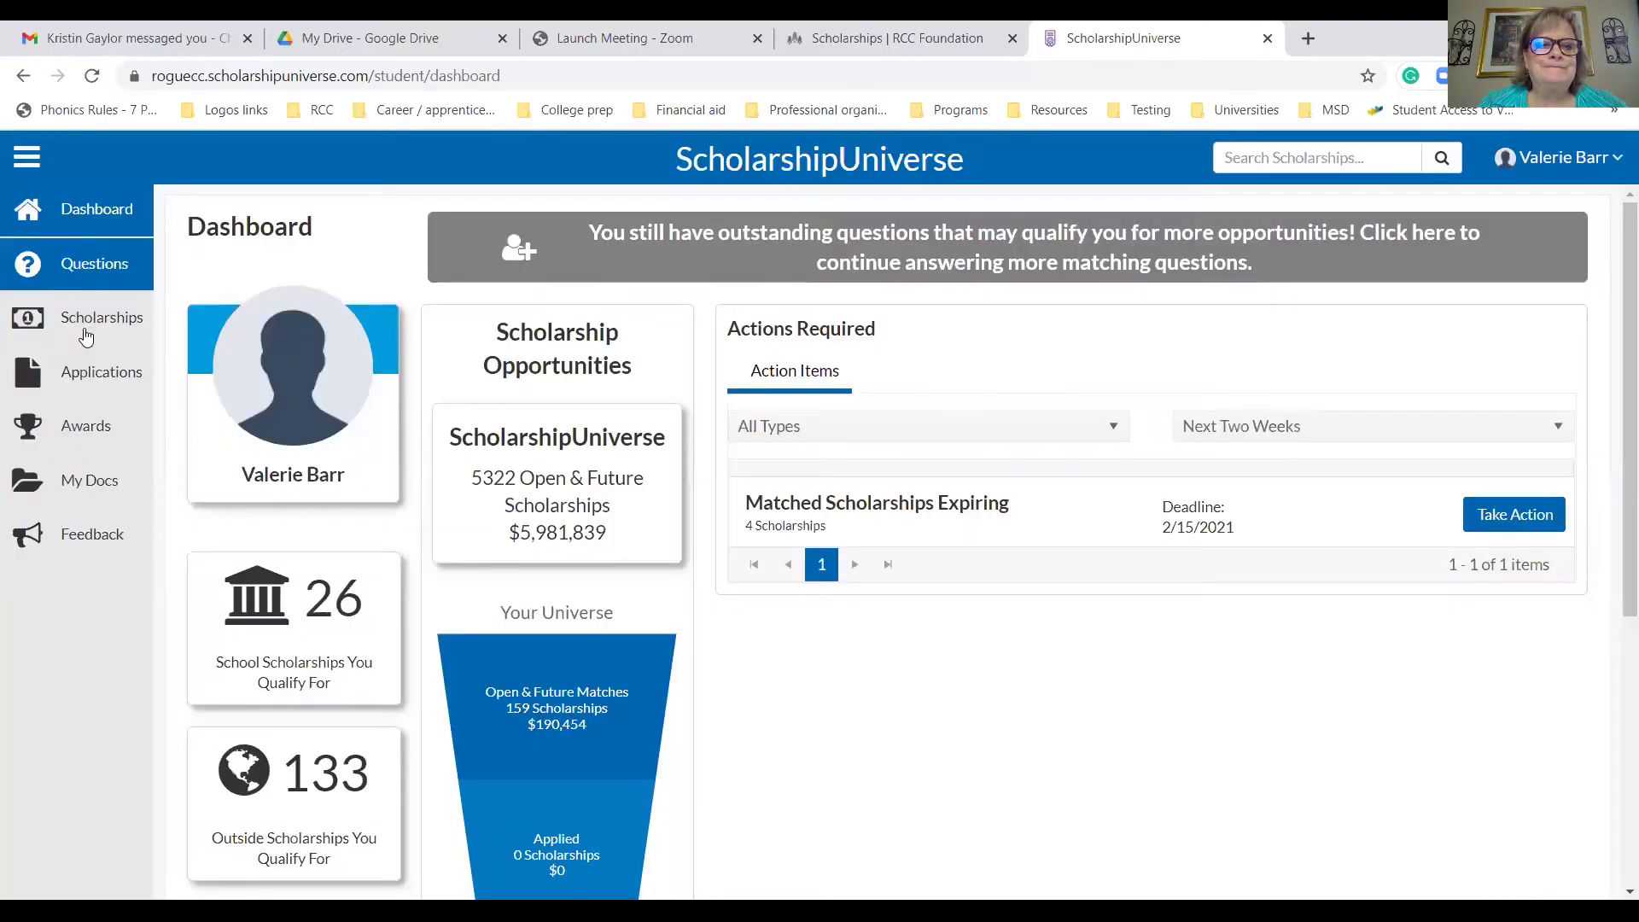
left_click(84, 320)
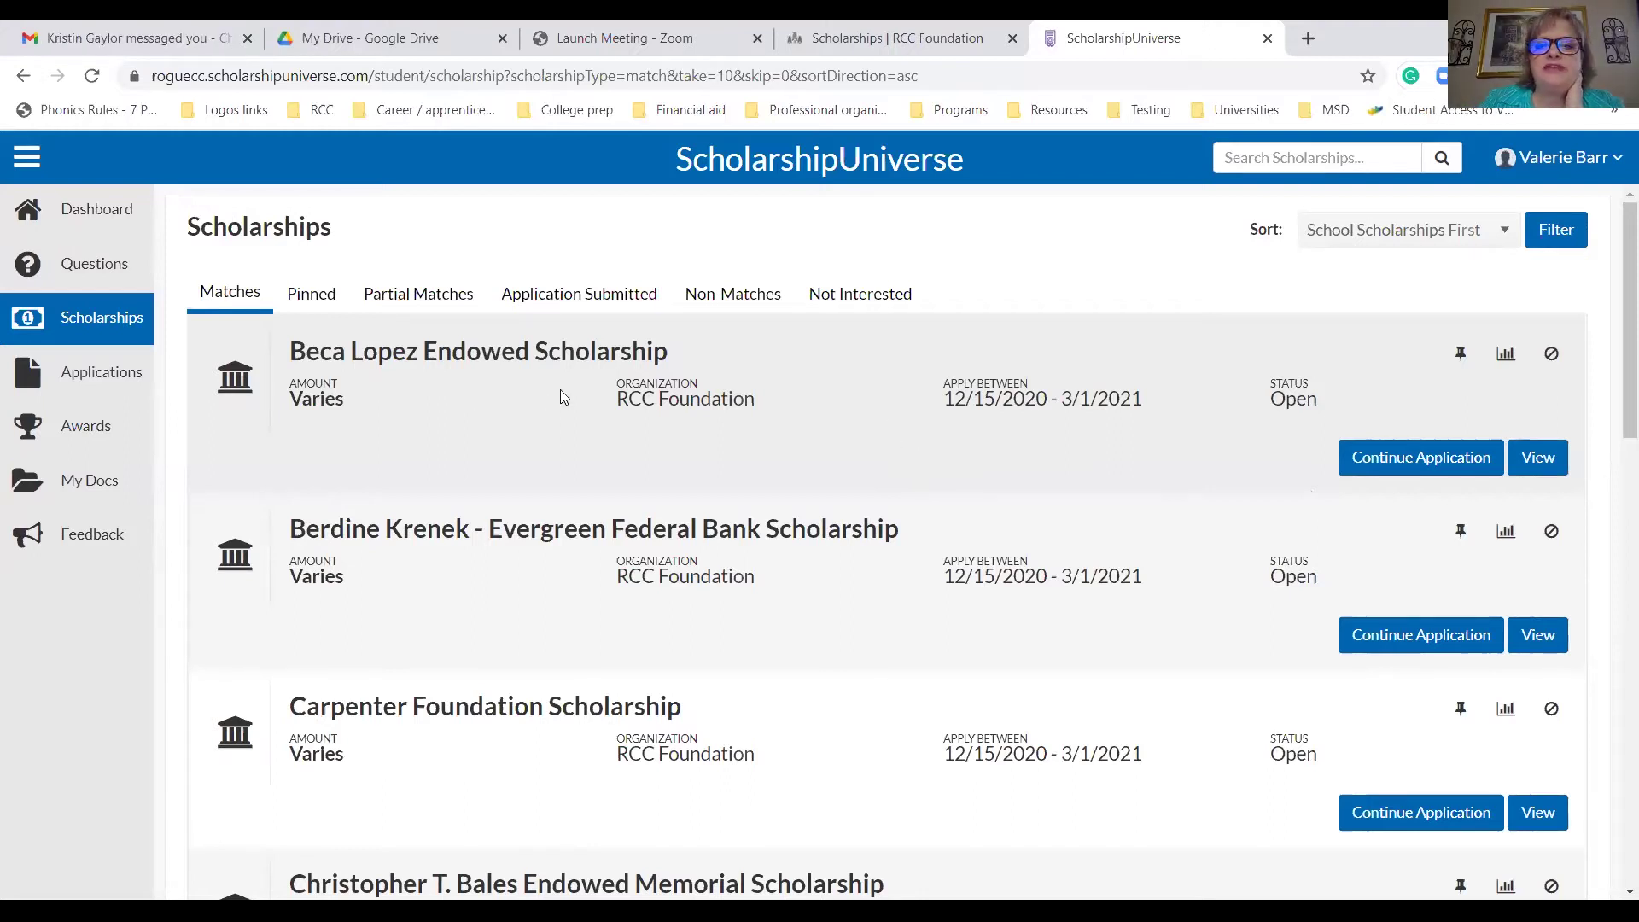
left_click(1459, 359)
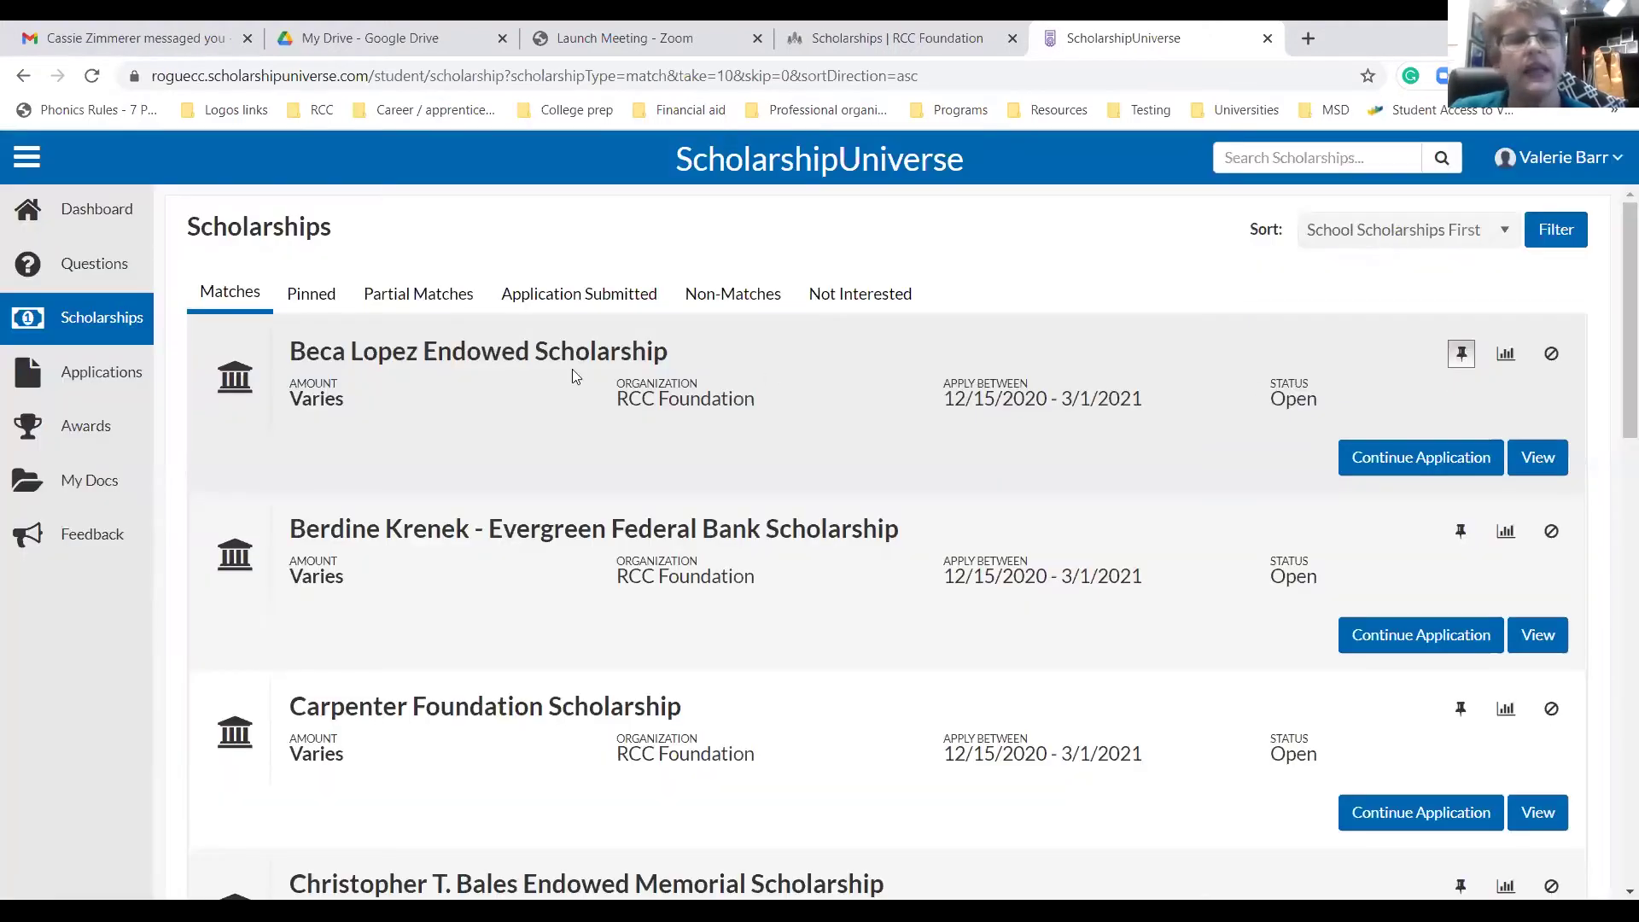
left_click(308, 293)
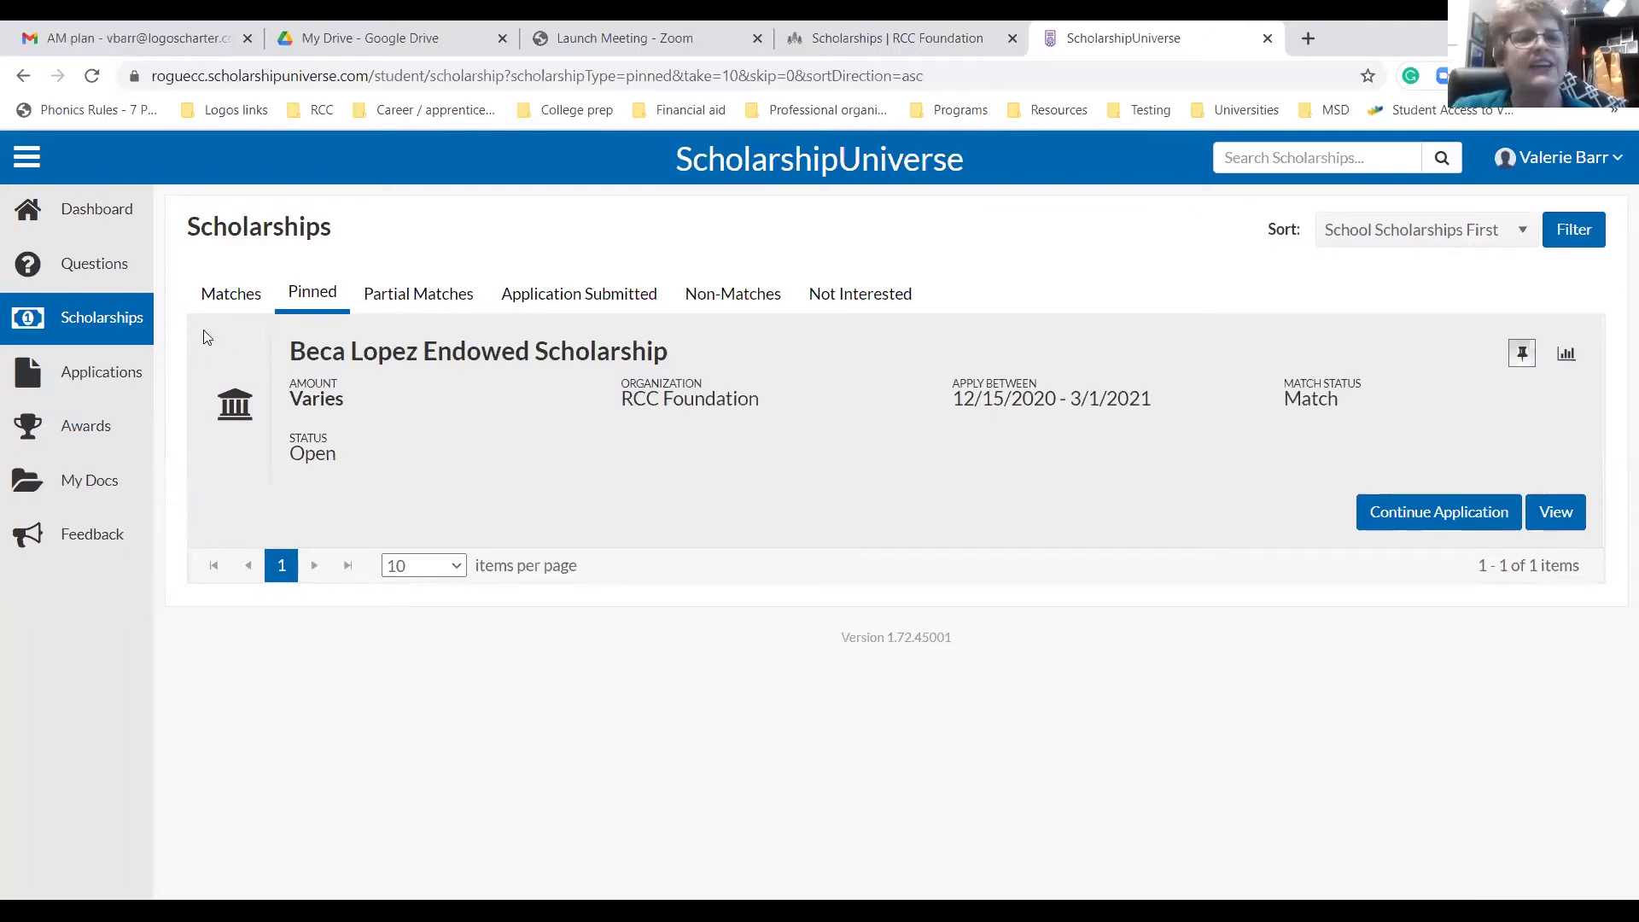
- Mark the Carpenter Foundation Scholarship in the matches as not interested and show the statistics for the Beca Lopez Endowed Scholarship
left_click(230, 295)
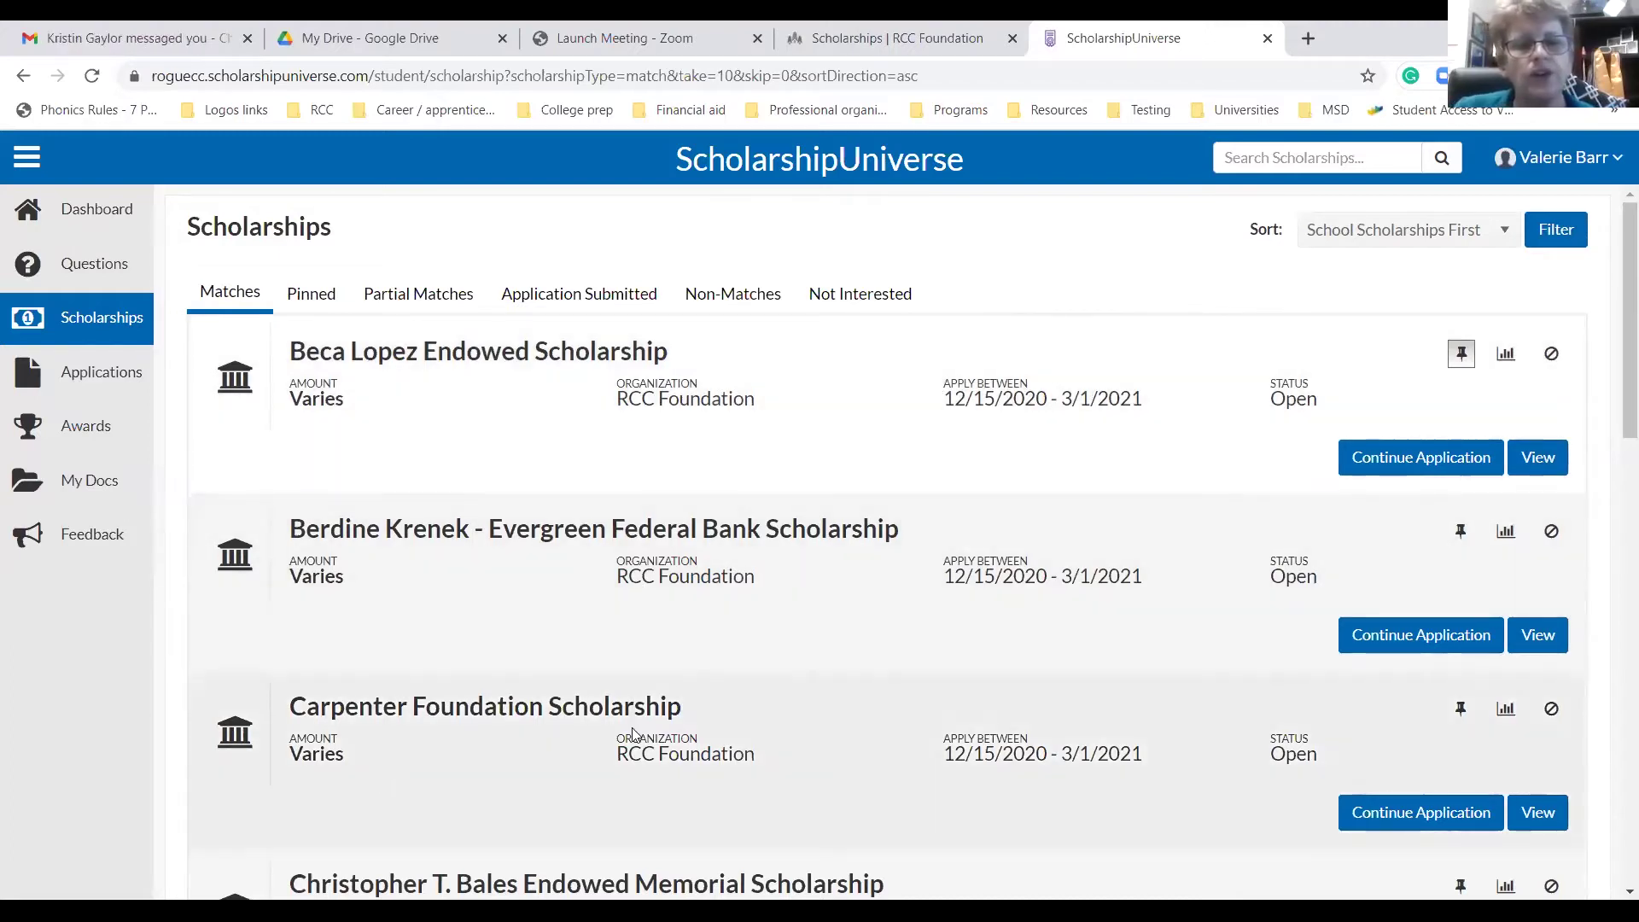
left_click(1550, 715)
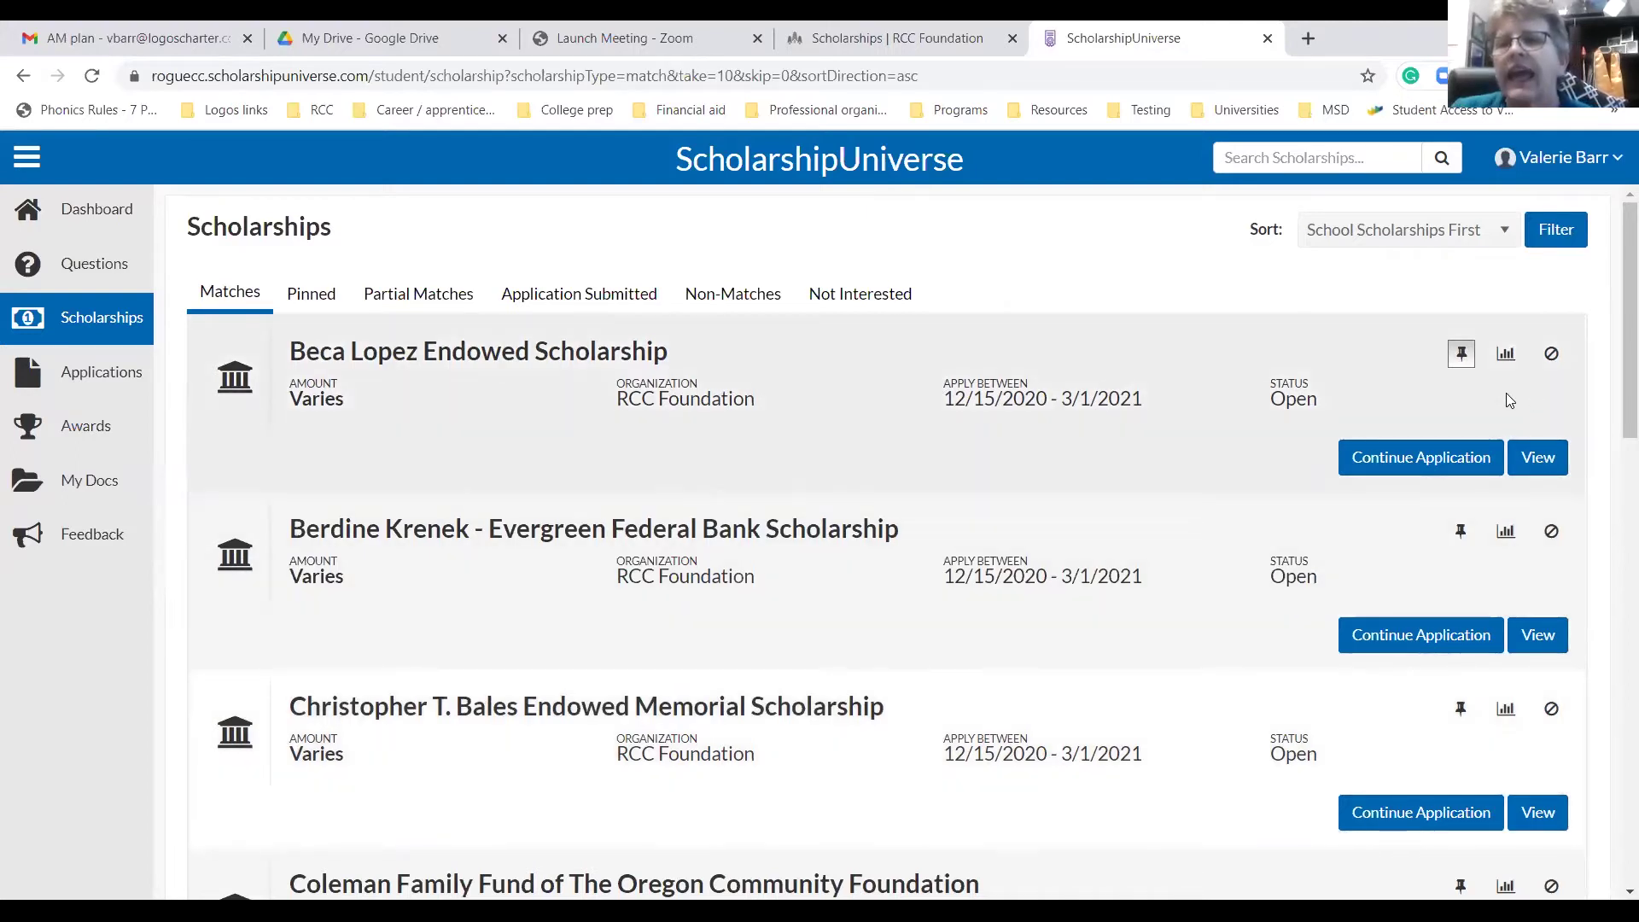
left_click(1507, 357)
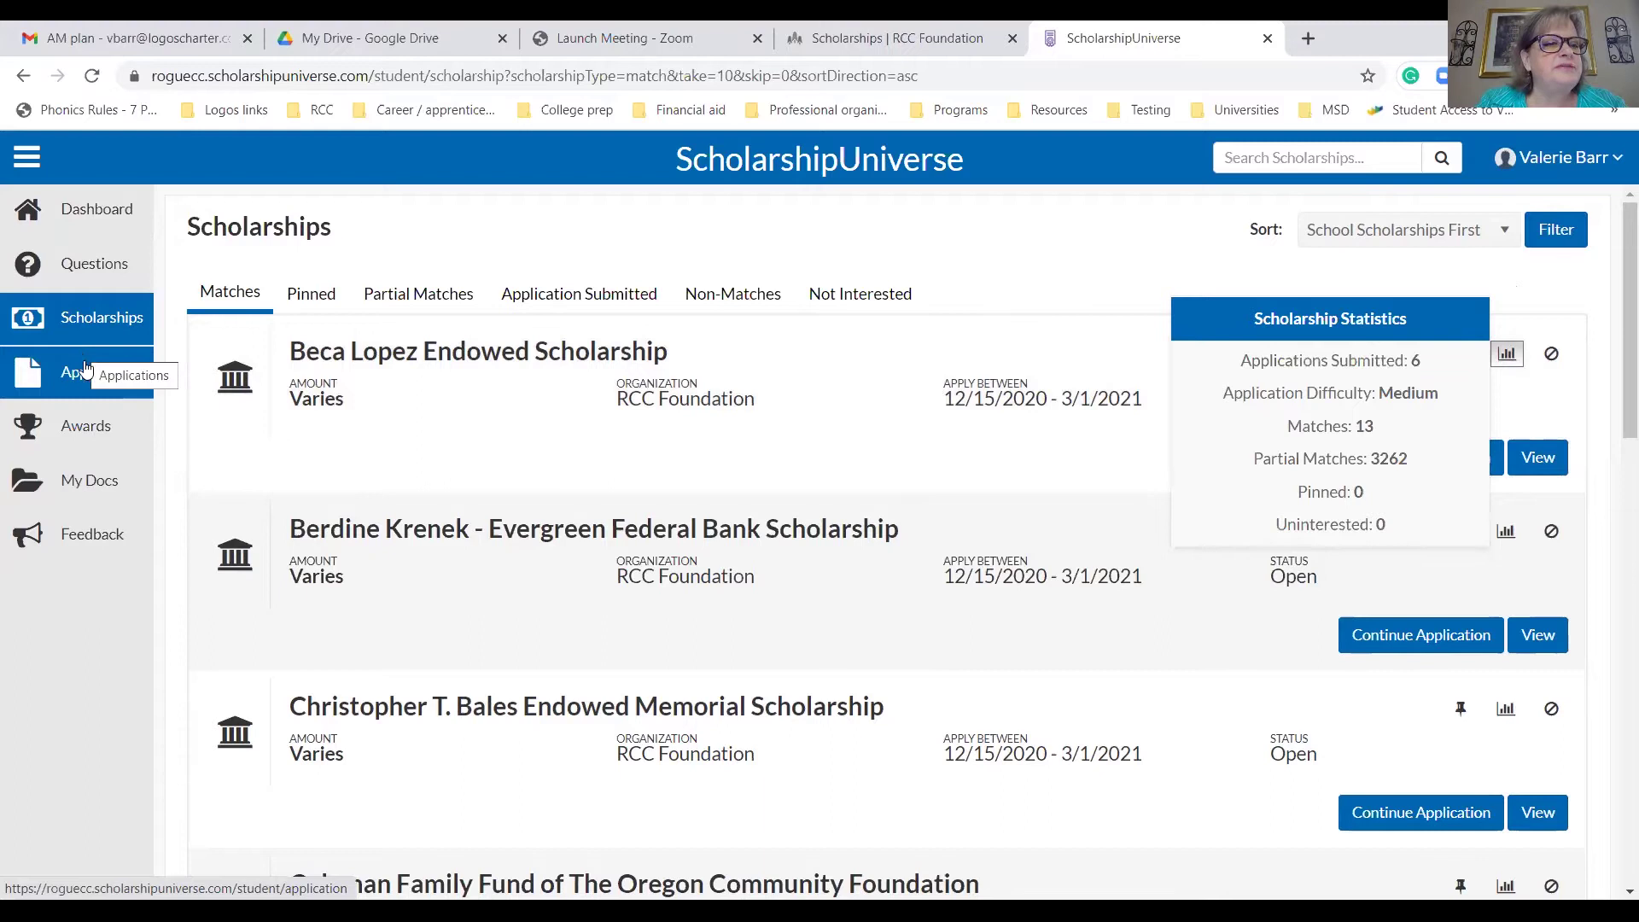
- Find the Barry P. Goldberg Auto Safety Scholarship on page 5 of the matches and continue to its external application website
scroll(340, 420, "down", 10)
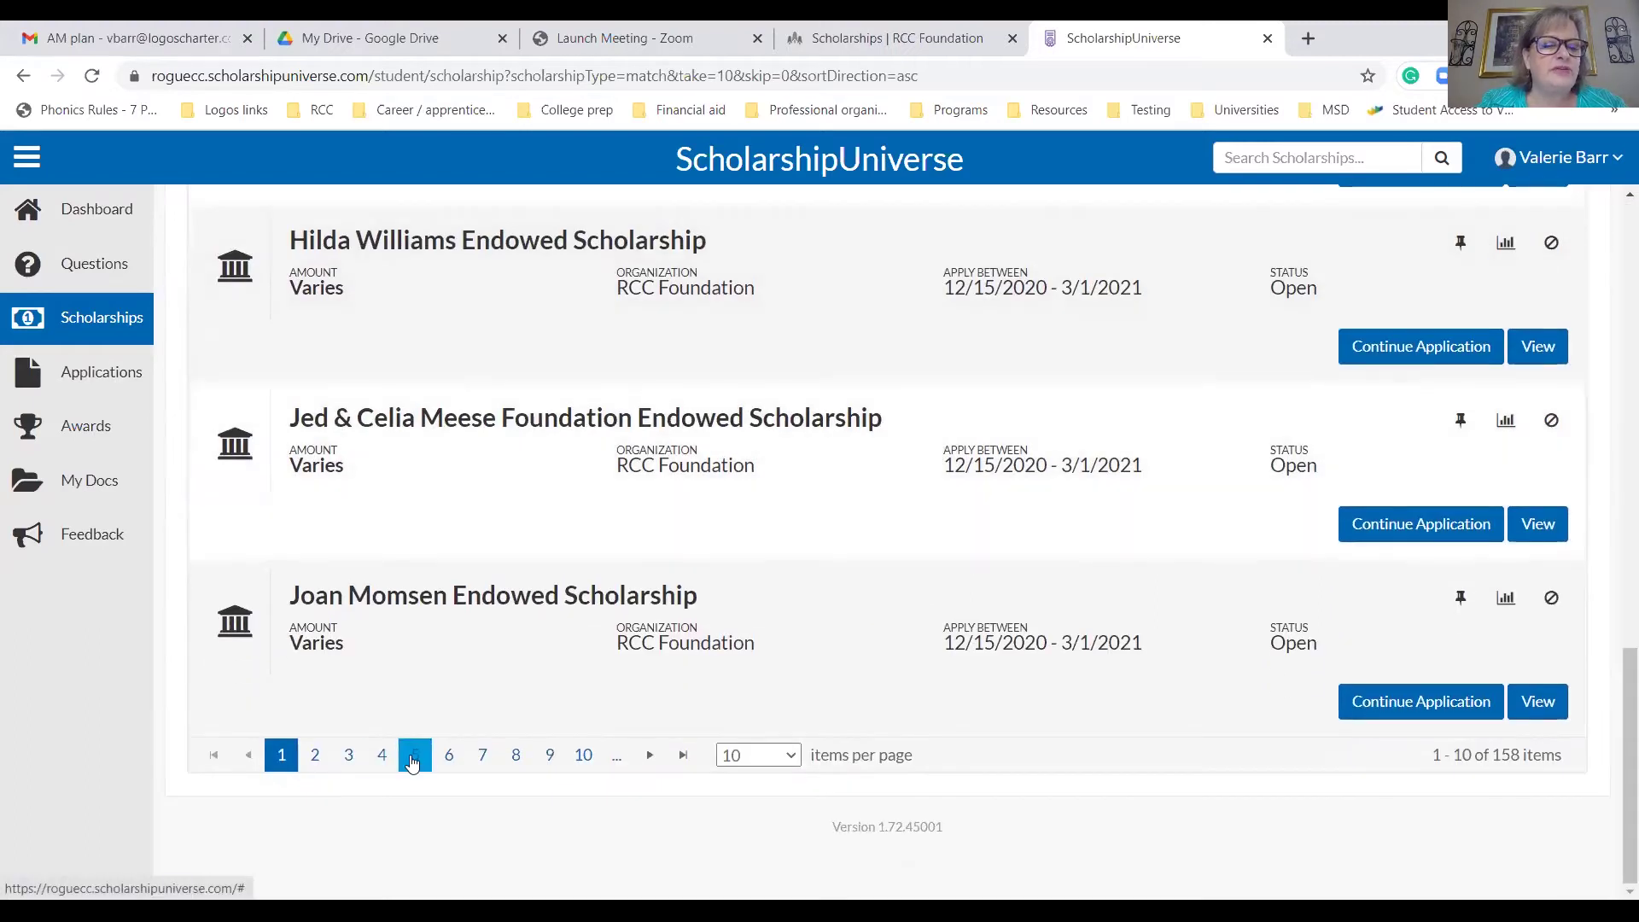
left_click(415, 755)
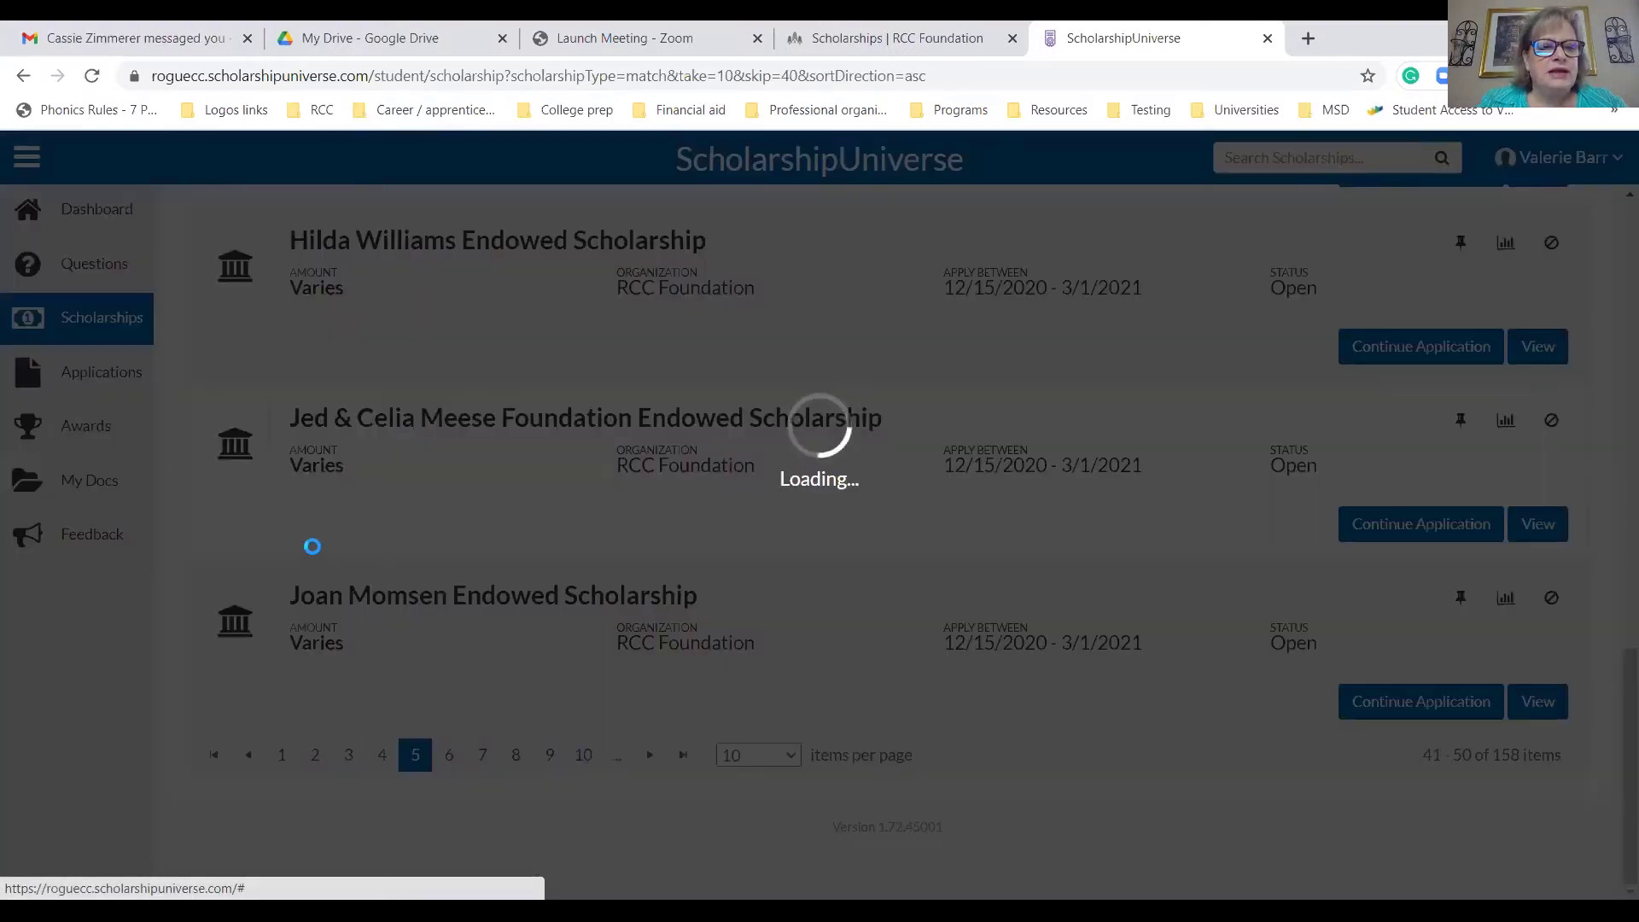
scroll(418, 547, "up", 5)
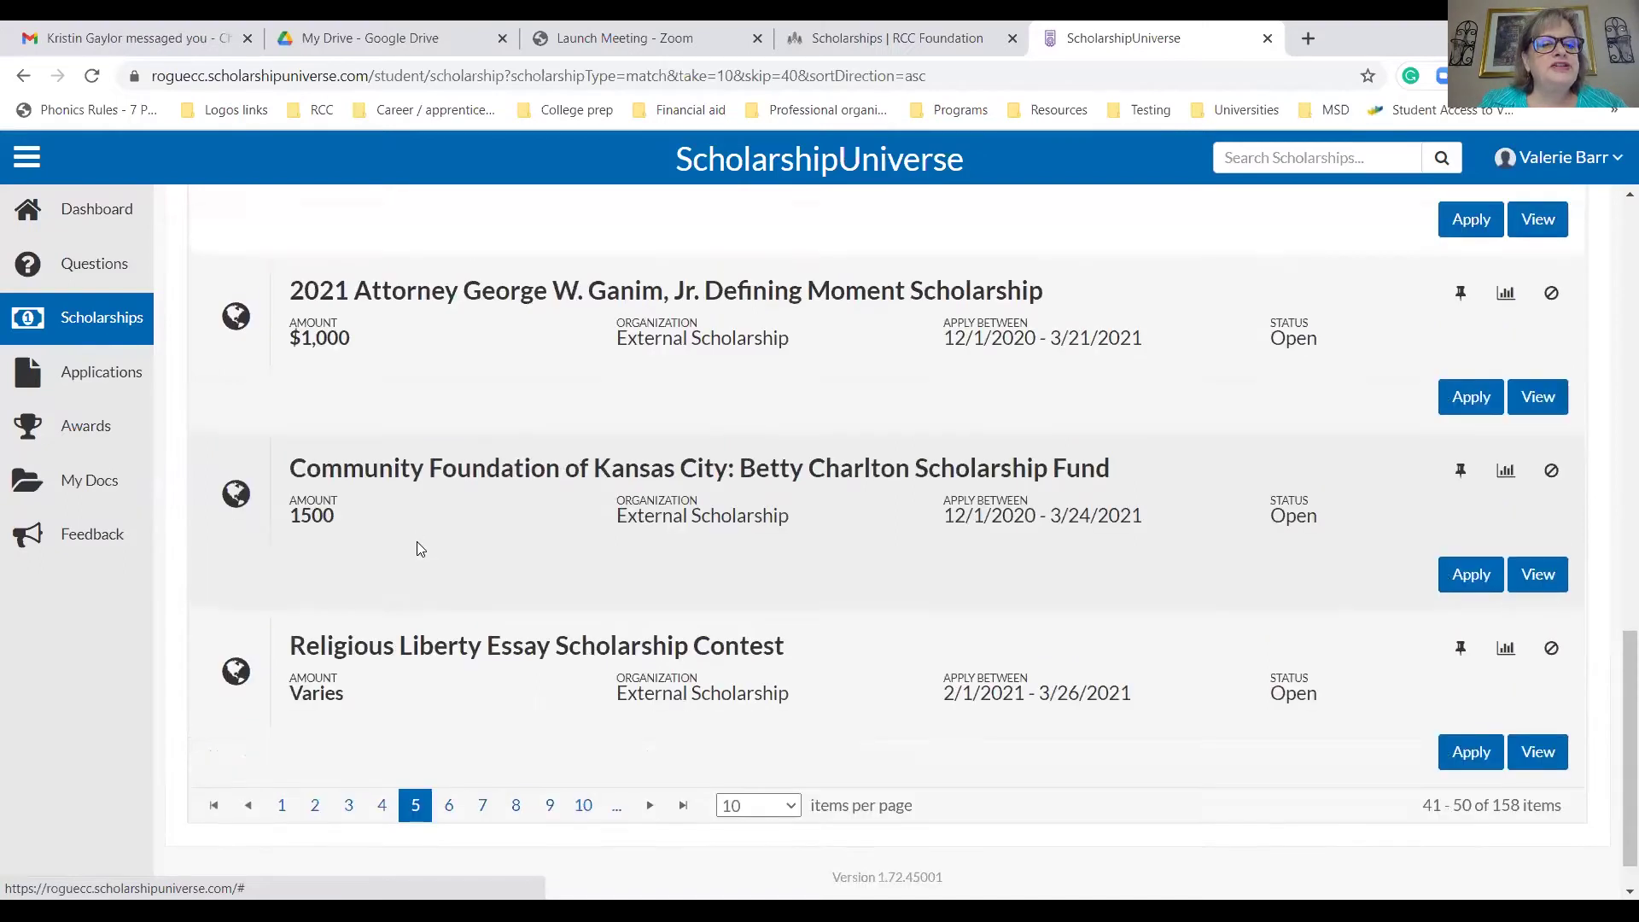
scroll(607, 533, "up", 3)
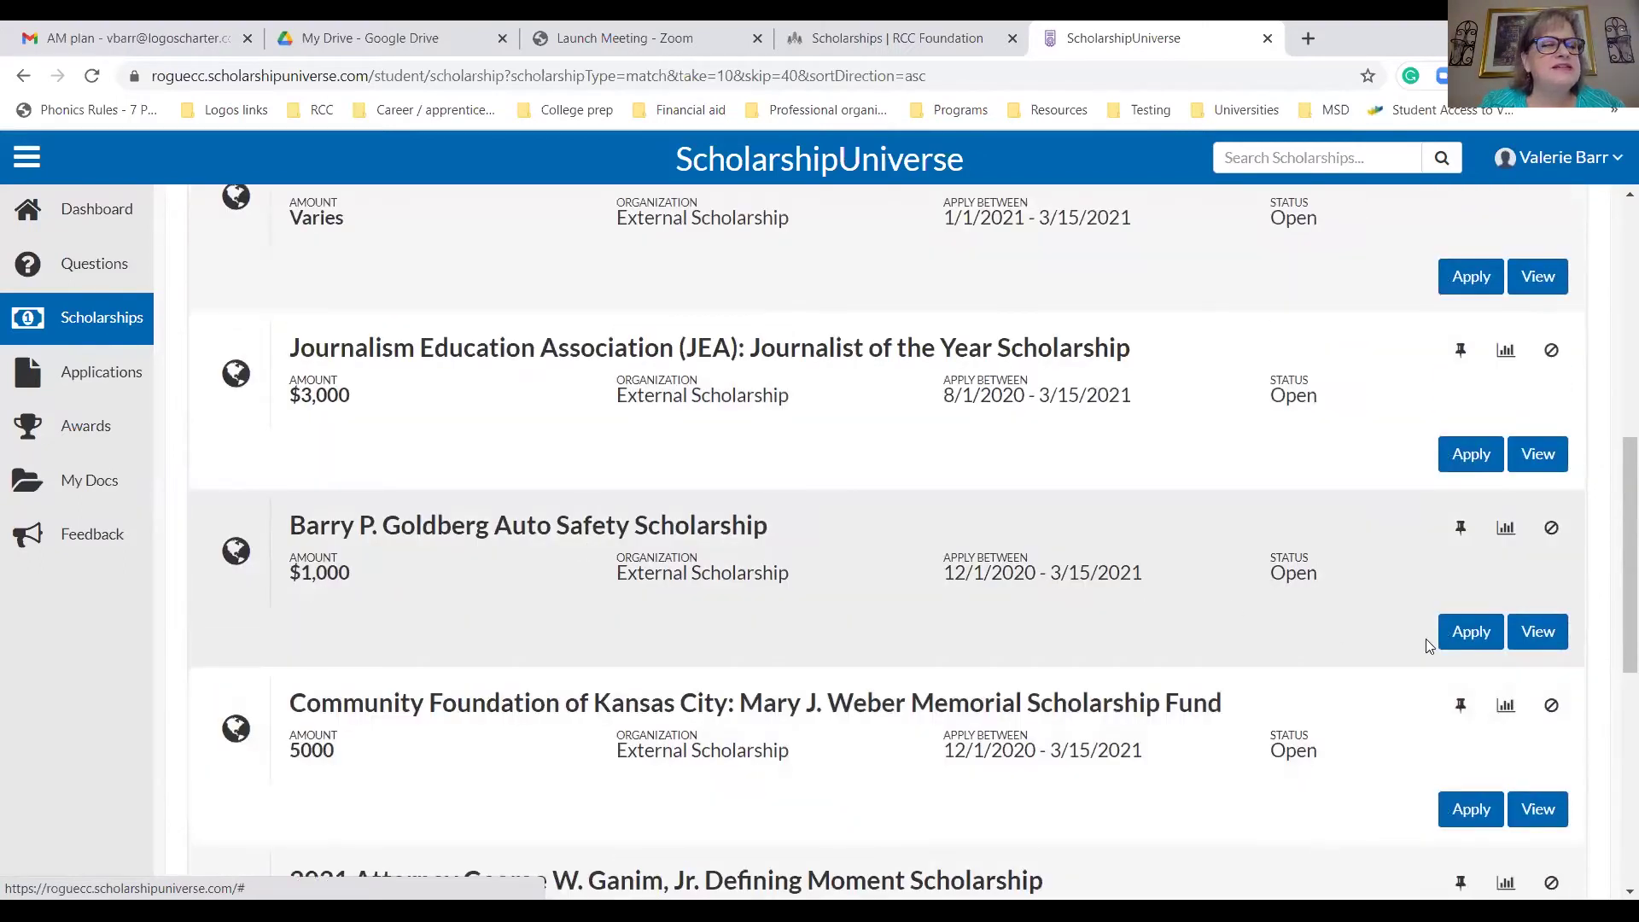
left_click(1460, 632)
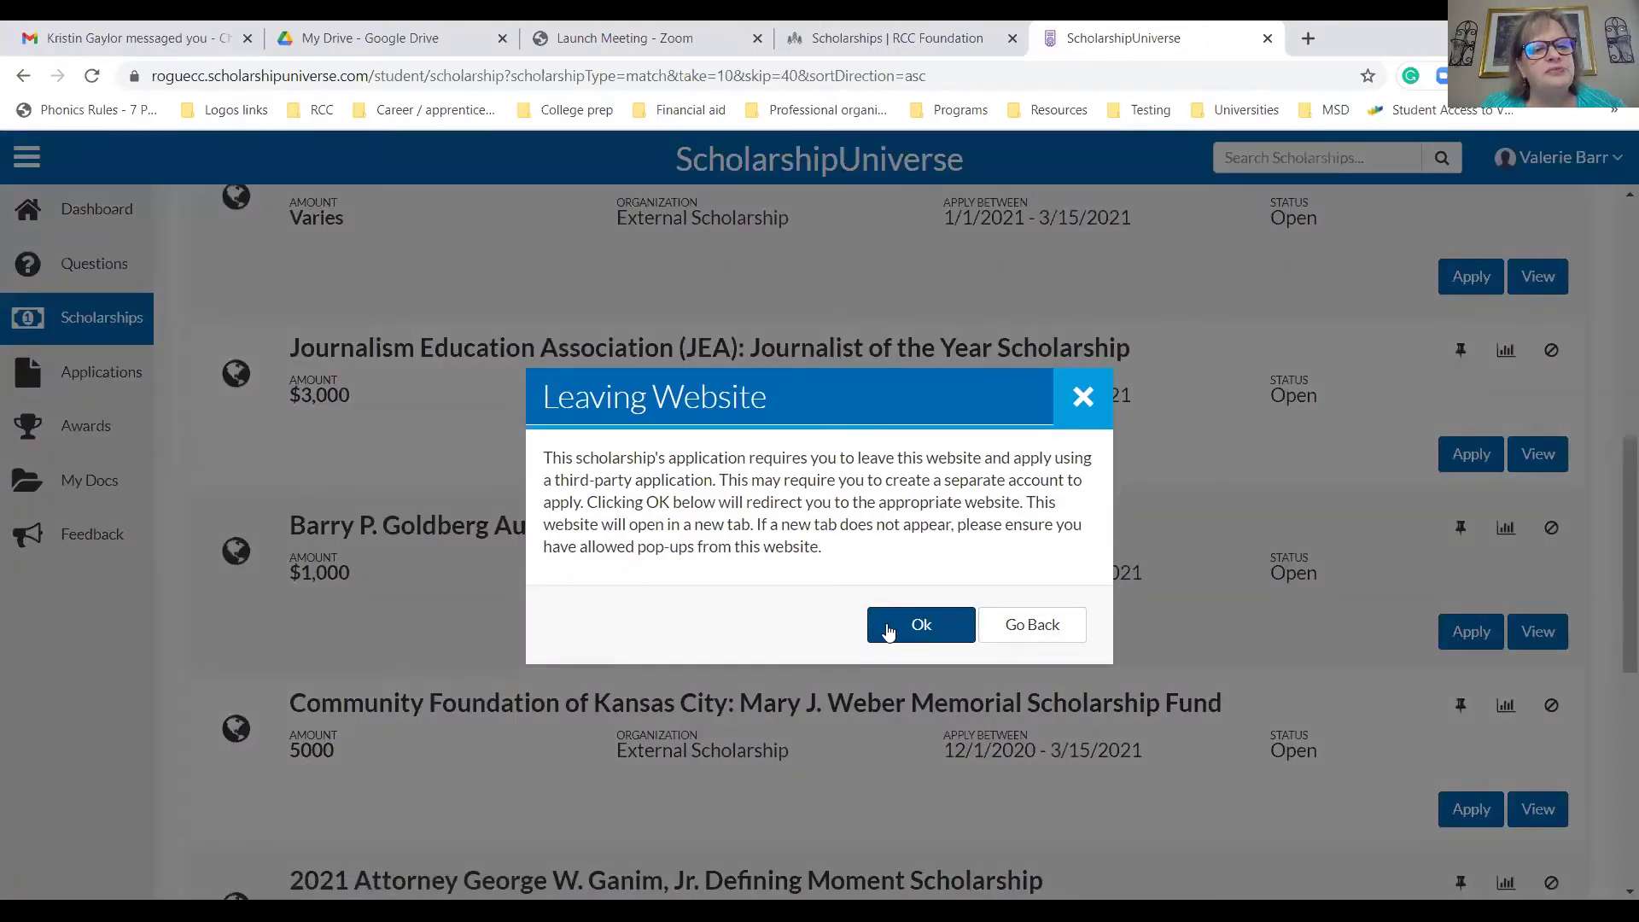
left_click(888, 630)
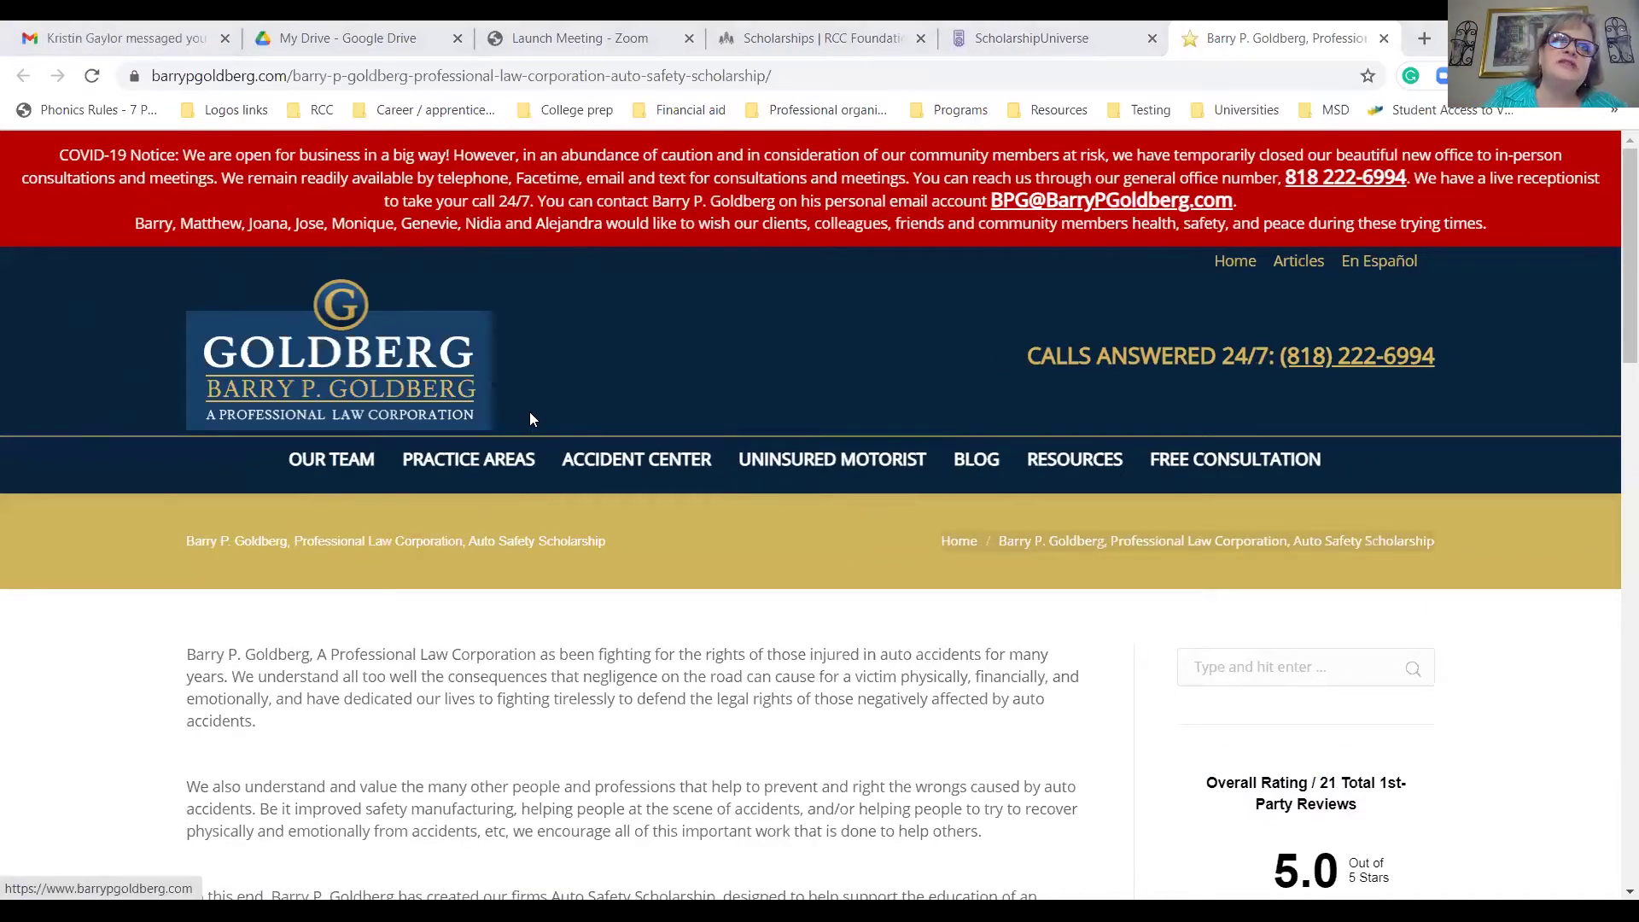
- Back in ScholarshipUniverse, review the Barry P. Goldberg Auto Safety Scholarship's matching requirements and eligibility details, and return to the matches list
left_click(973, 38)
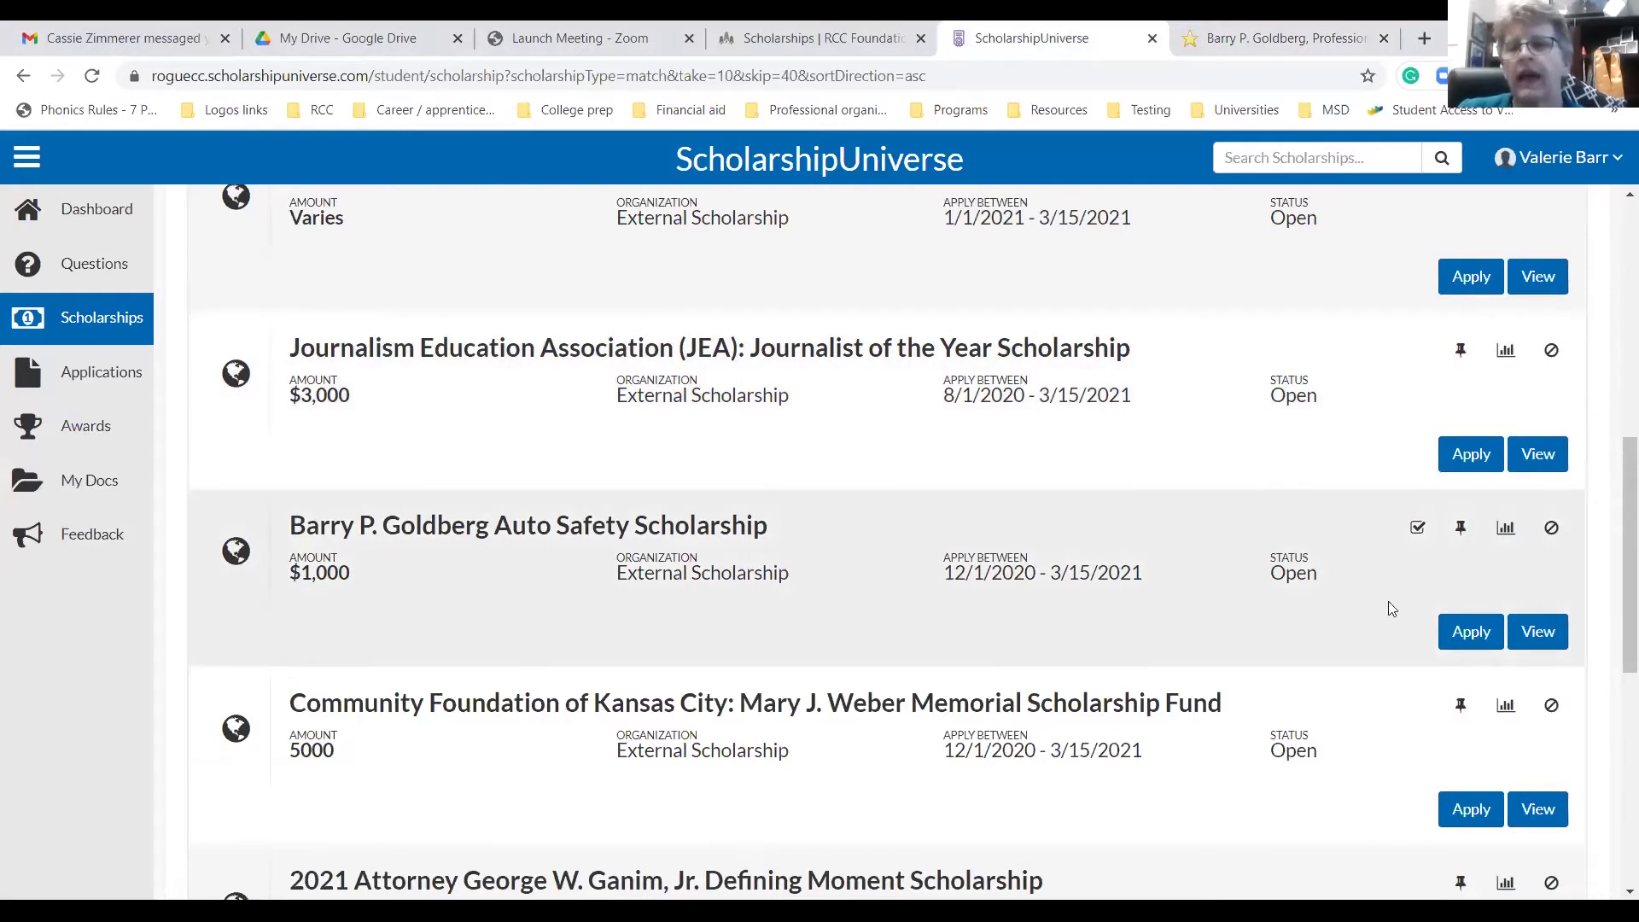
left_click(1535, 640)
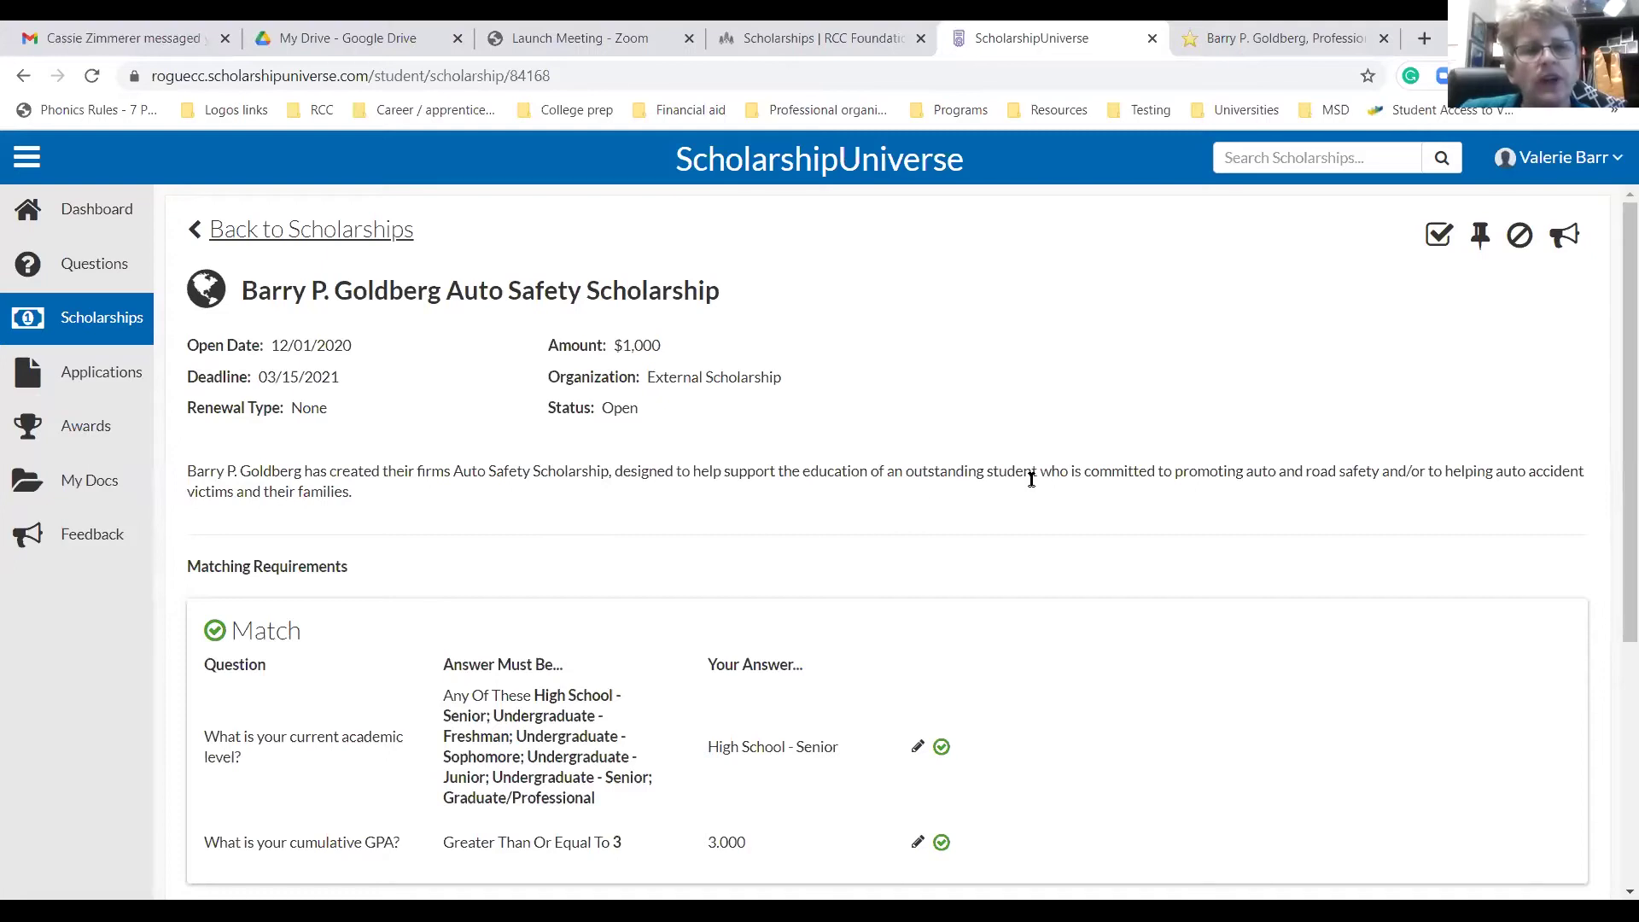
scroll(1031, 479, "down", 2)
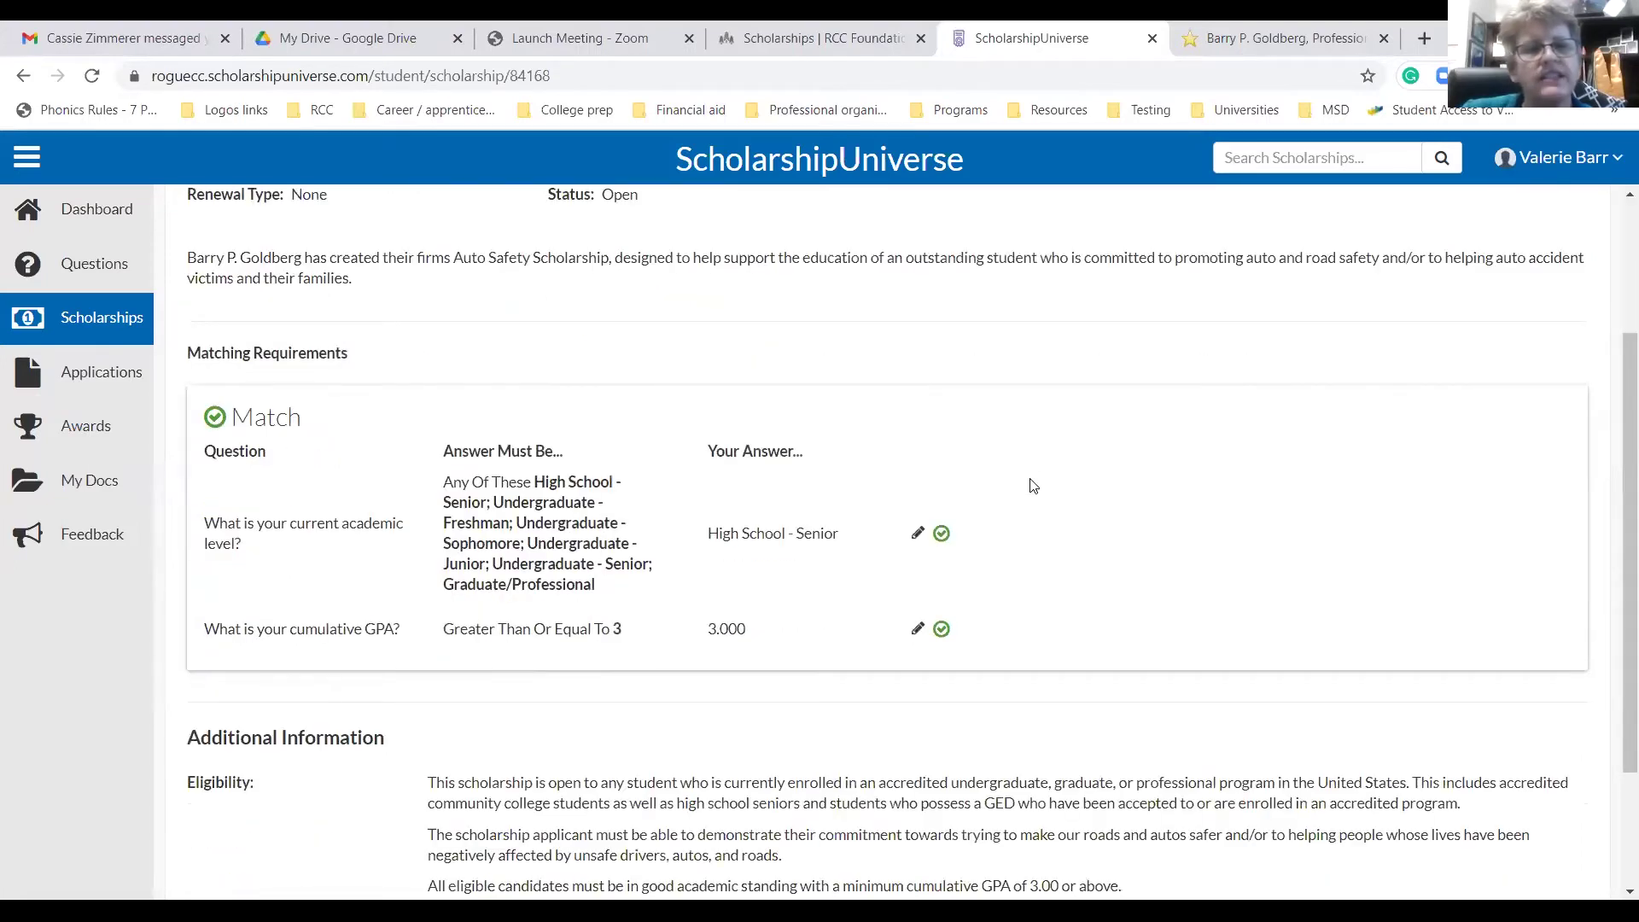
scroll(1031, 480, "down", 2)
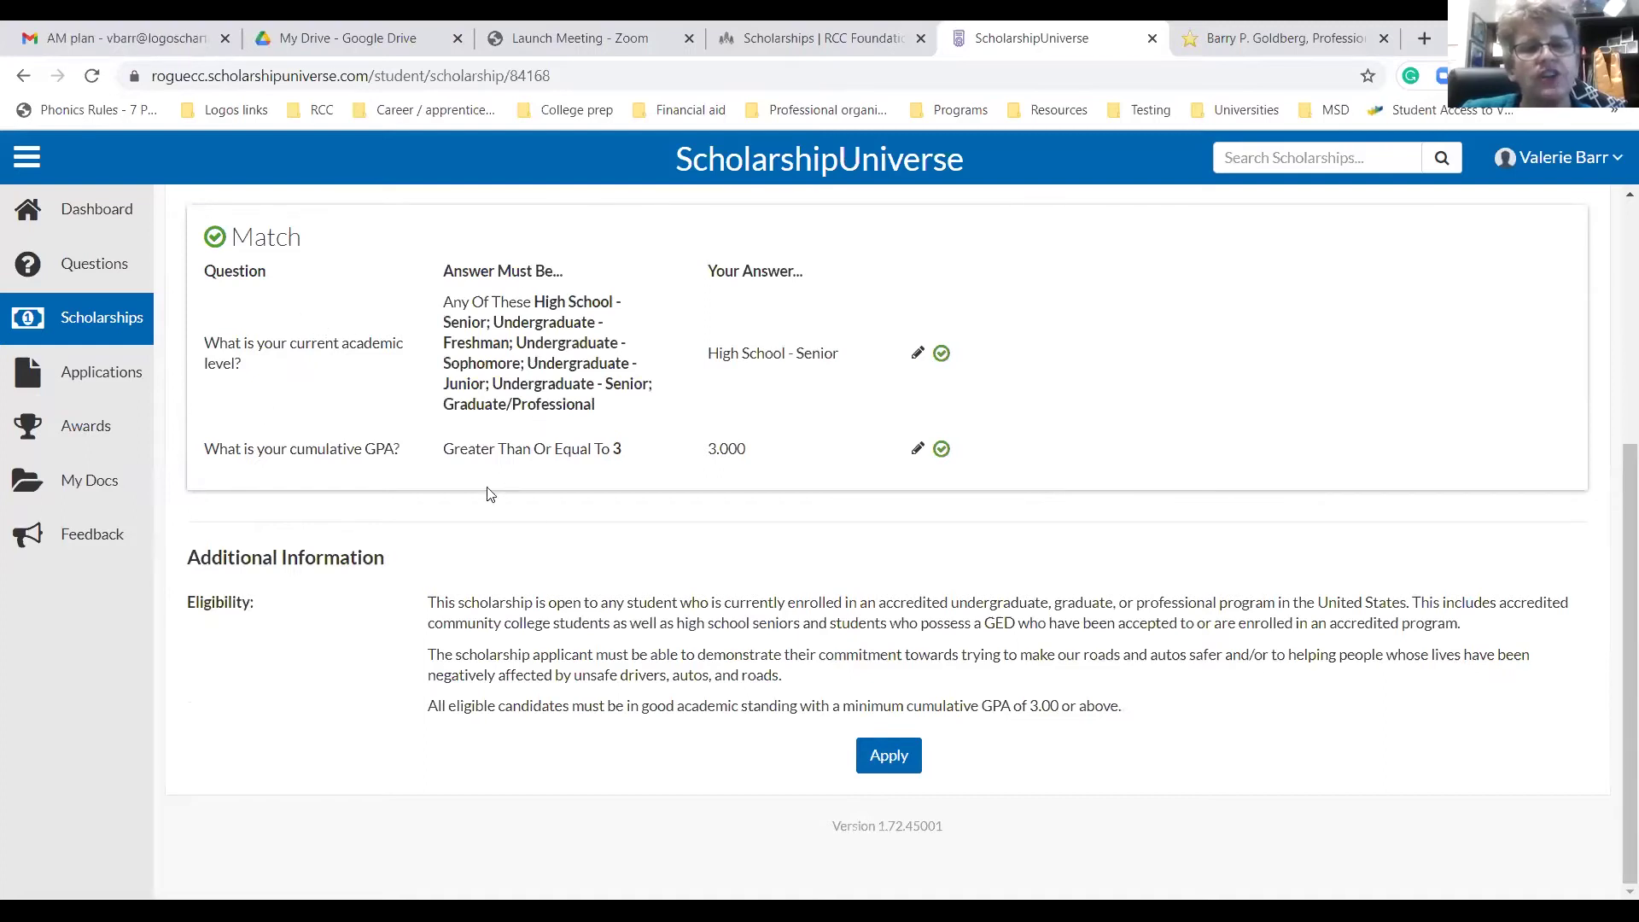
scroll(500, 476, "up", 5)
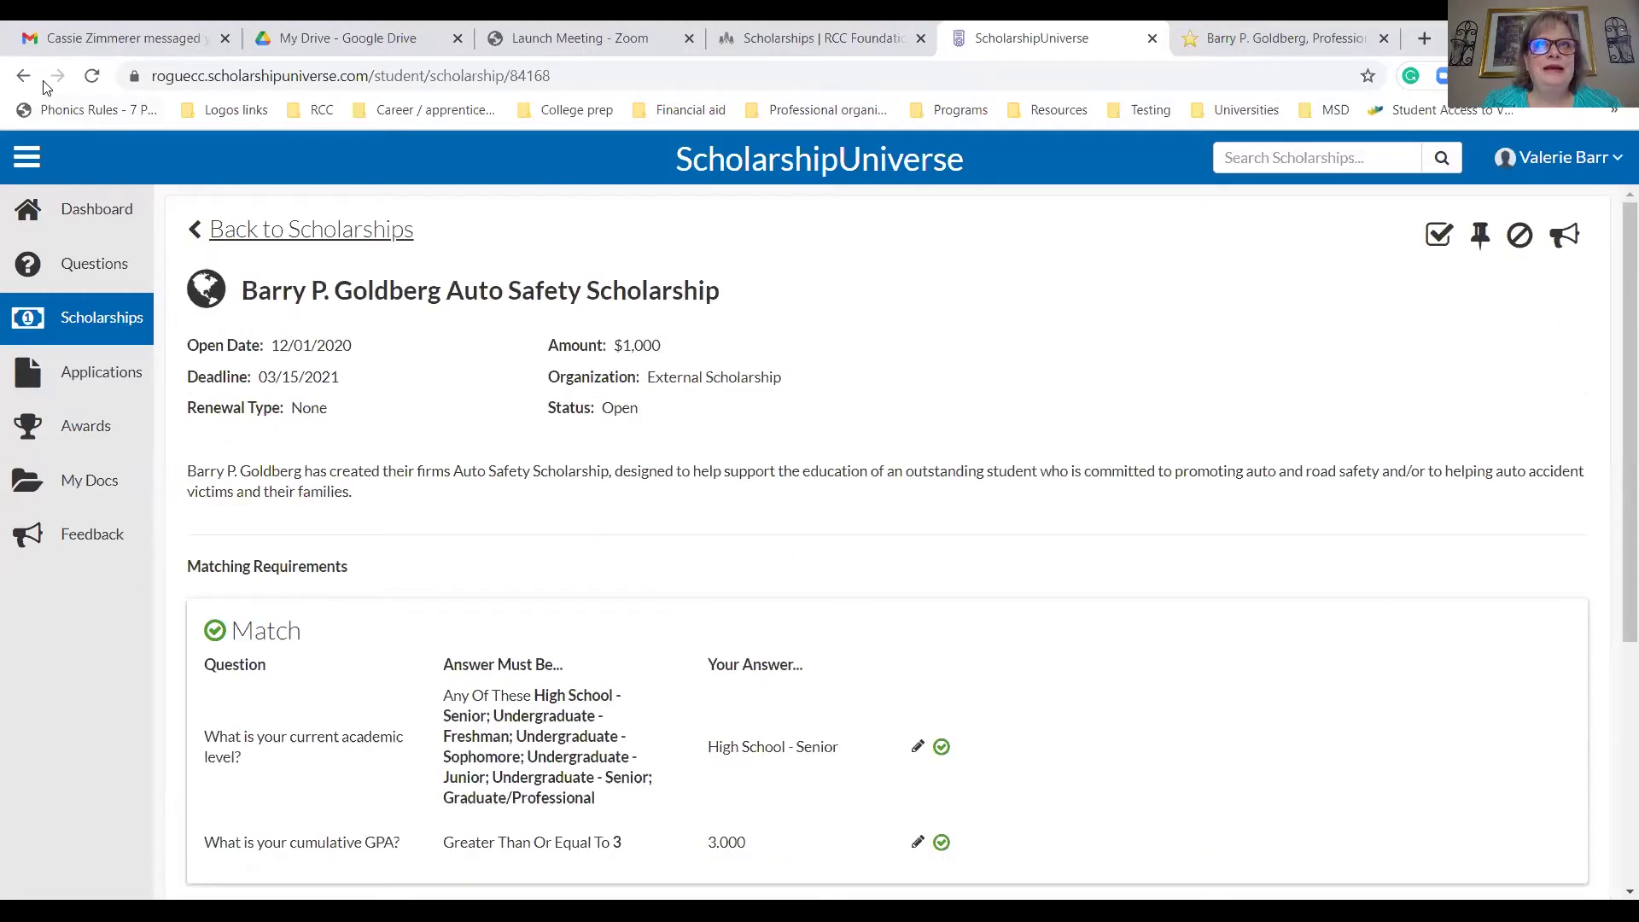
left_click(24, 77)
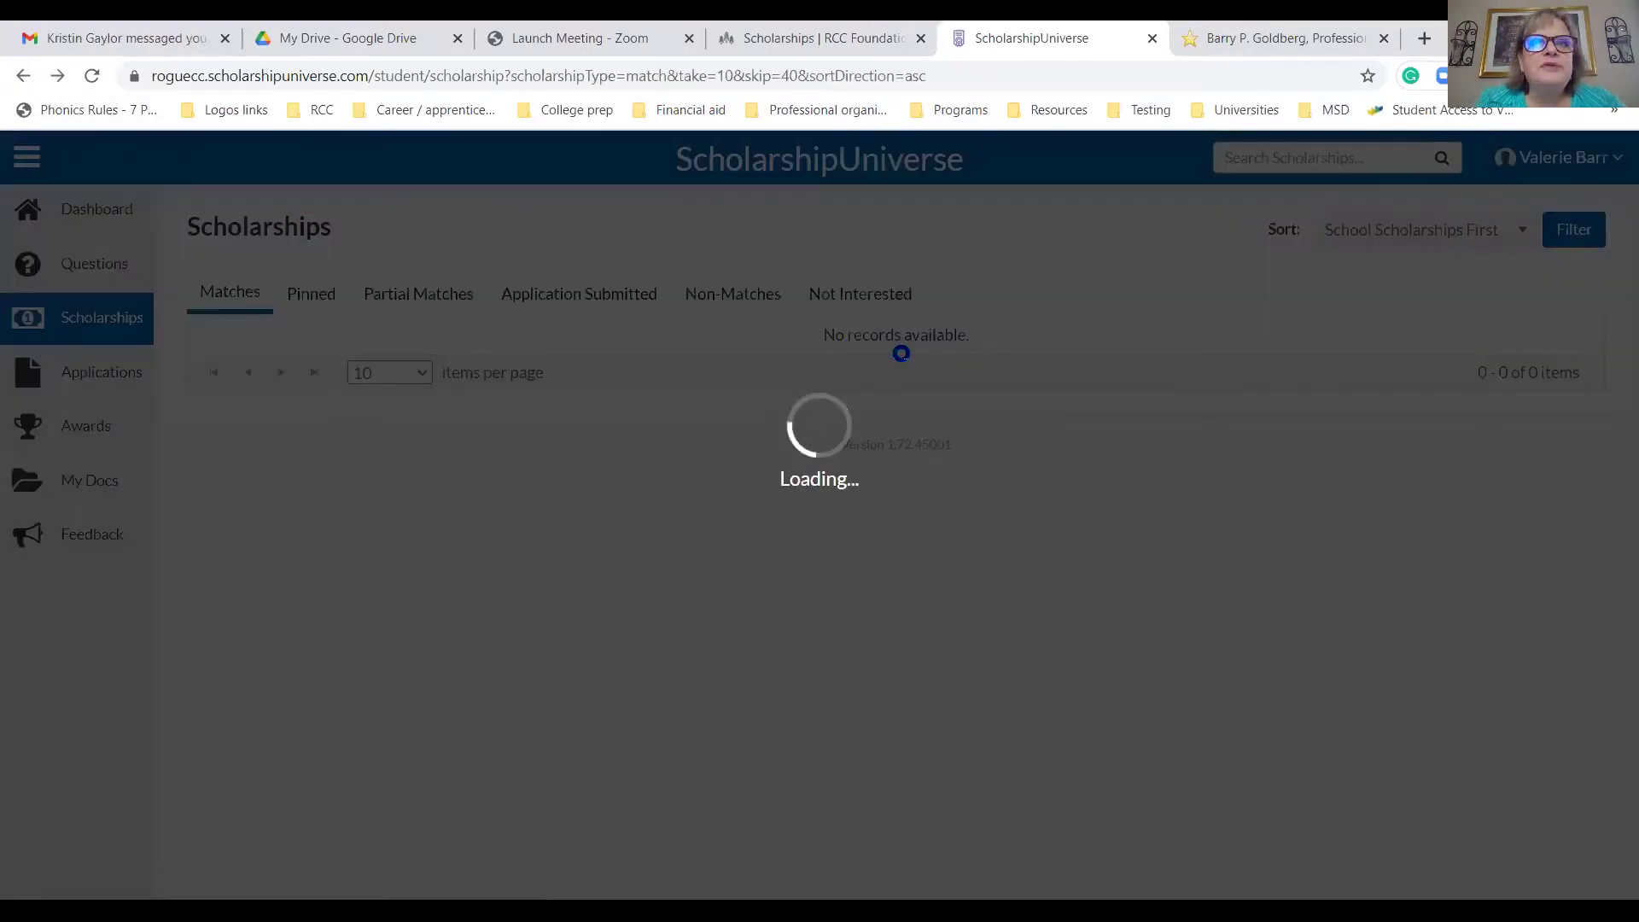